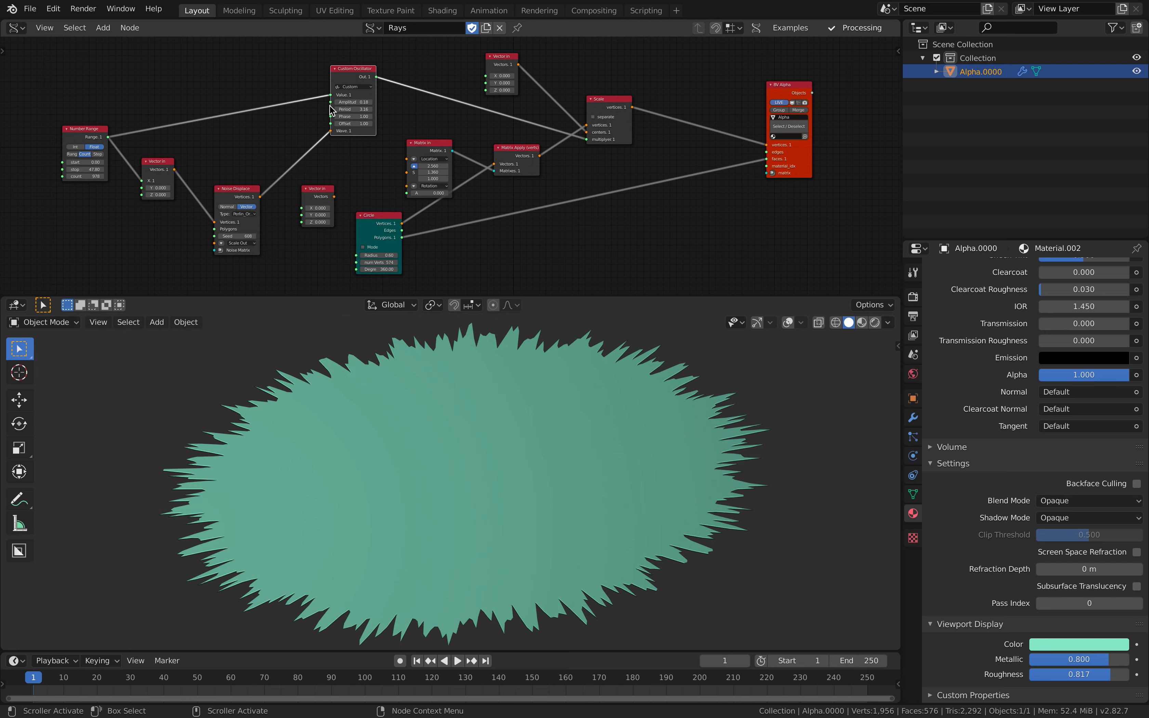
Step: Start a new file from the General template
left_click(29, 9)
mouse_move(47, 20)
left_click(195, 20)
left_click(472, 373)
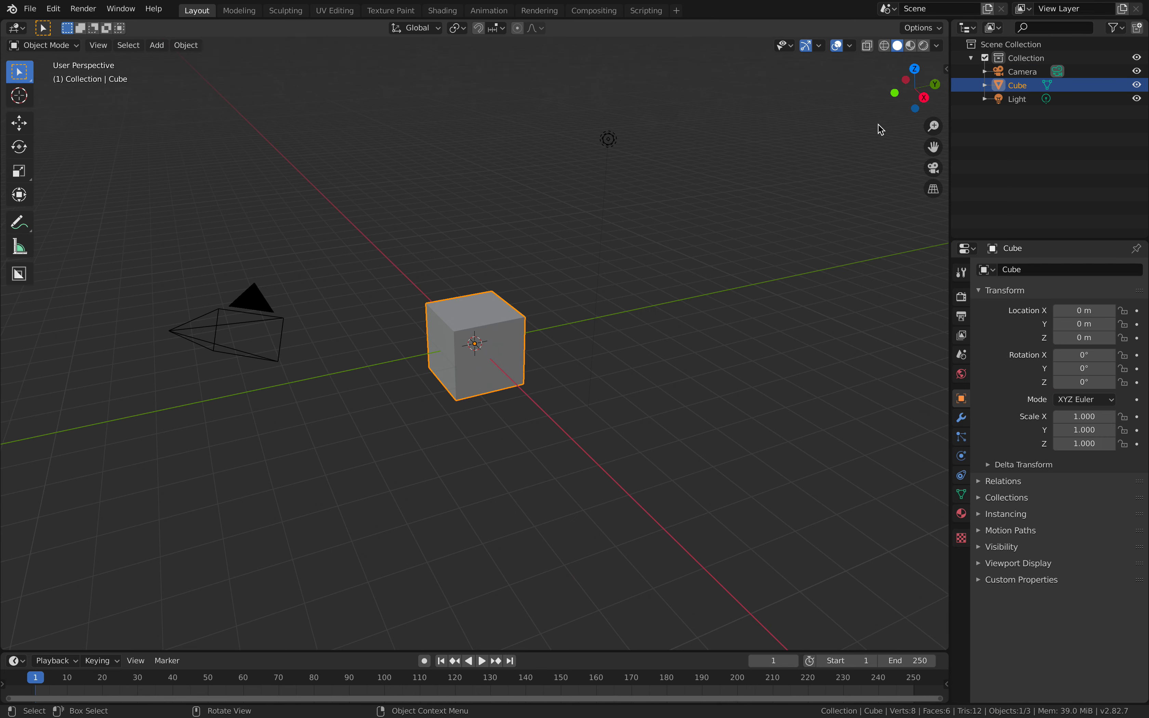
Step: Split the 3D viewport into an upper and a lower area and delete all default objects
left_click_drag(946, 20, 750, 356)
key("a")
key("x")
left_click(576, 445)
Step: Switch the upper area to the Sverchok Nodes editor and create a new node tree
left_click(17, 28)
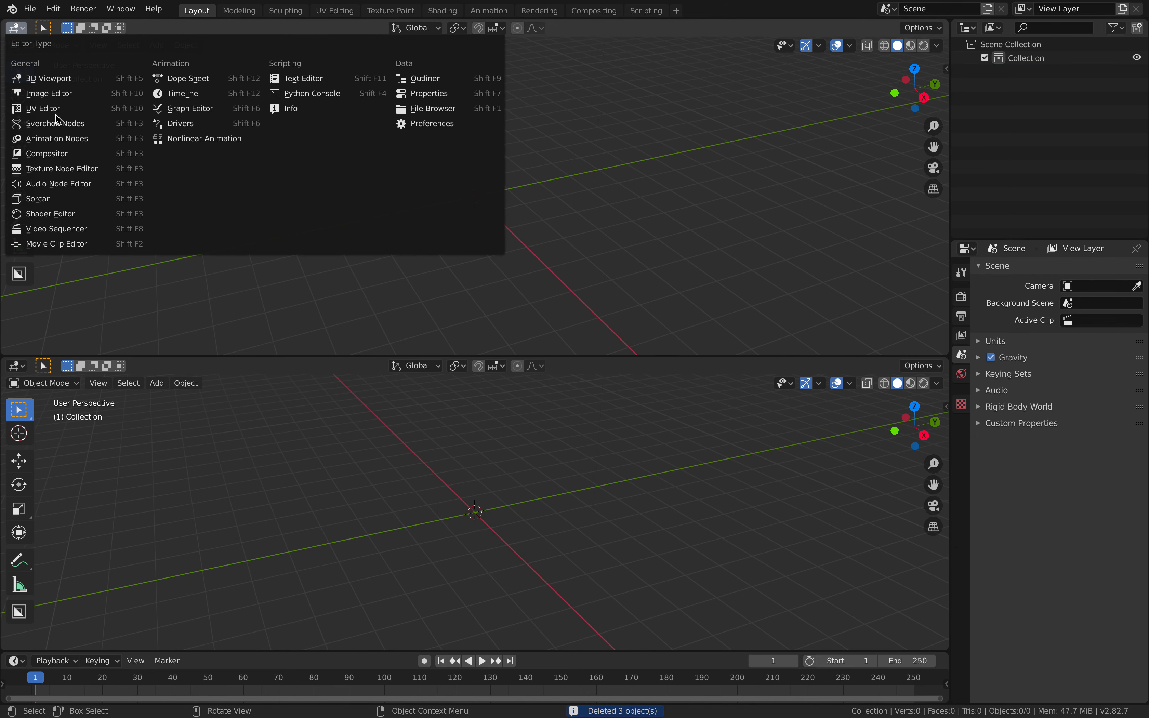
left_click(57, 126)
left_click(442, 30)
Step: Add a Circle generator node to the empty Sverchok tree
key("shift+a")
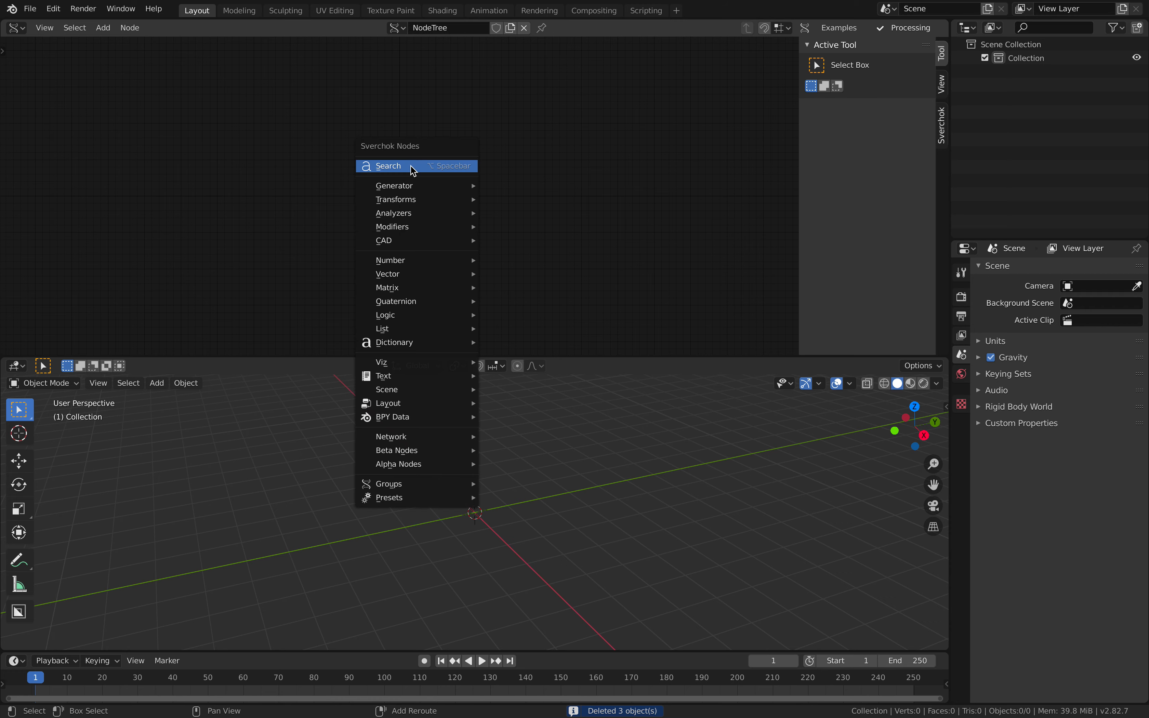
left_click(411, 167)
type("cir")
key("Return")
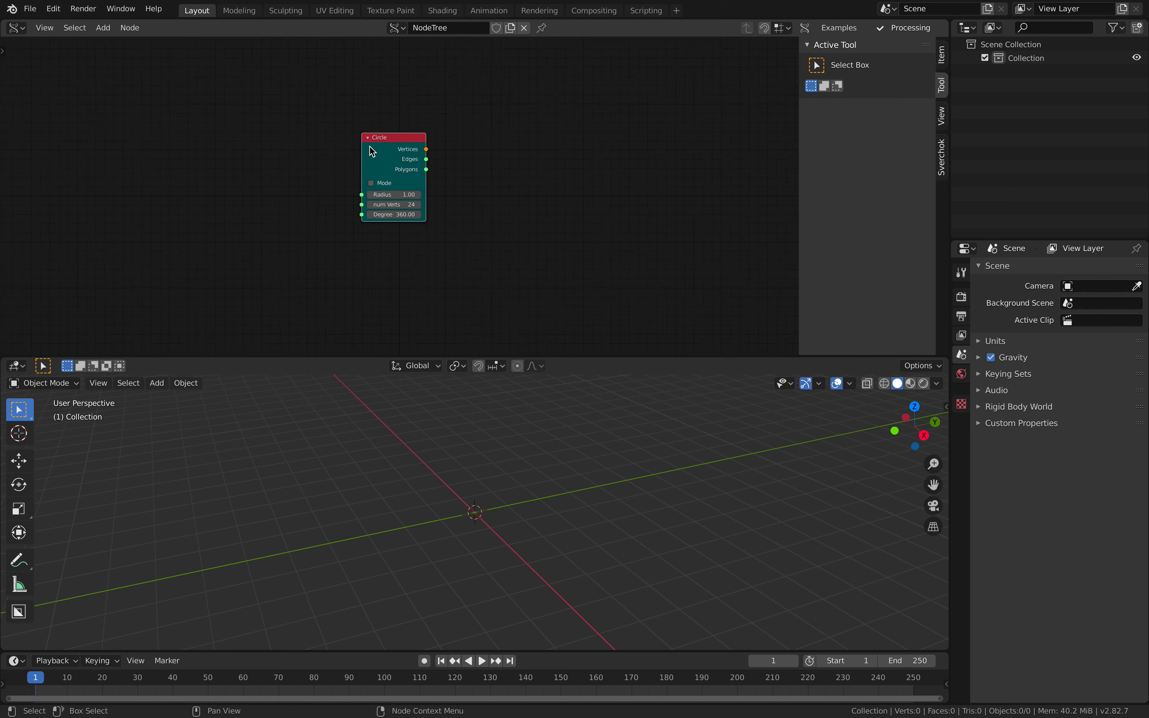
left_click(322, 106)
Step: Add an Oscillator node and place it below the Circle node
key("shift+a")
left_click(449, 126)
type("osc")
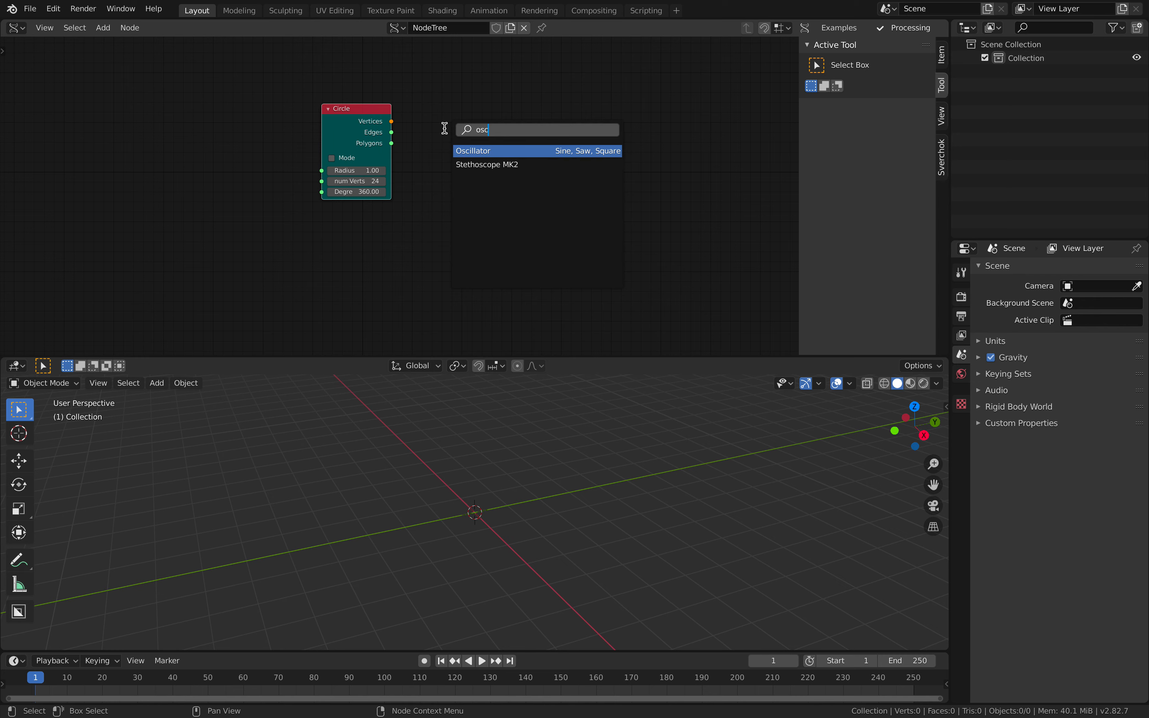
key("Return")
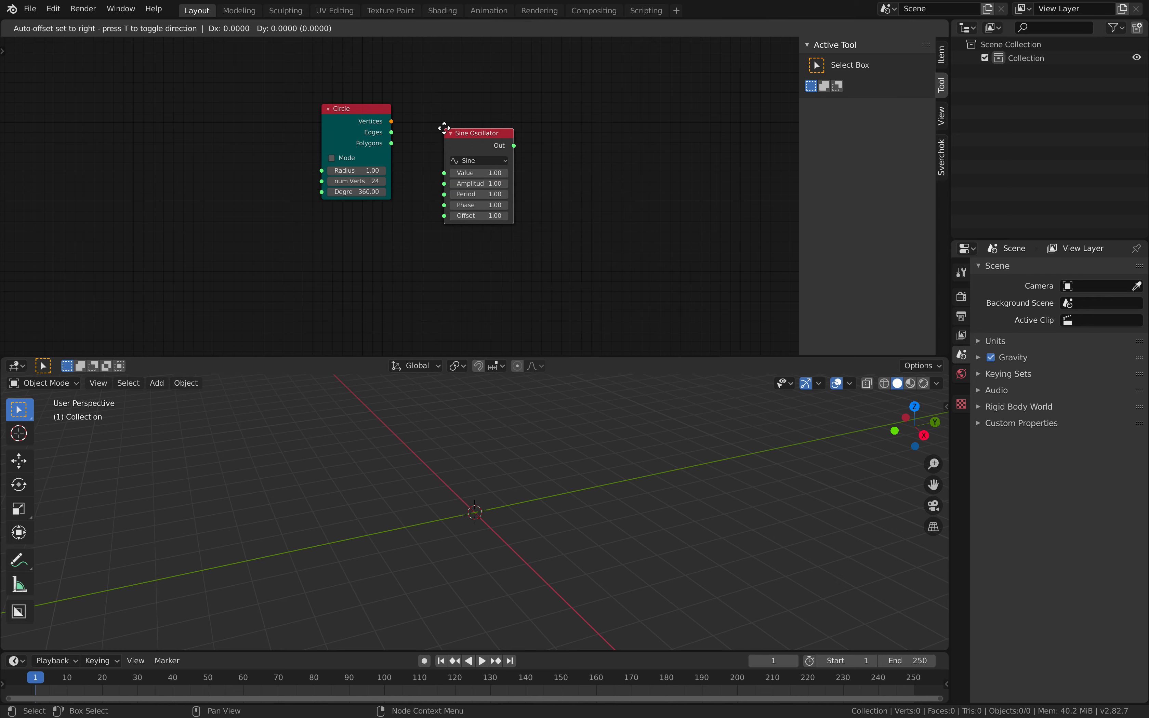
left_click(342, 218)
Step: Save the Blender file to the Desktop as osc_circle_0.blend
key("ctrl+s")
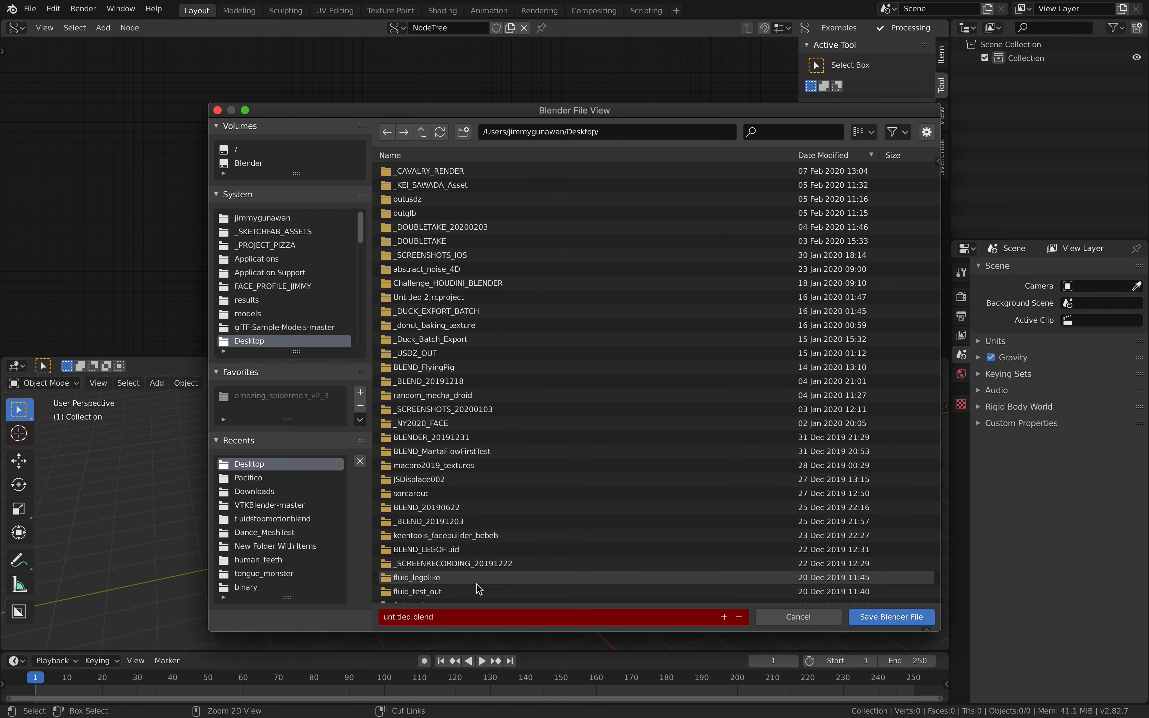
left_click(413, 616)
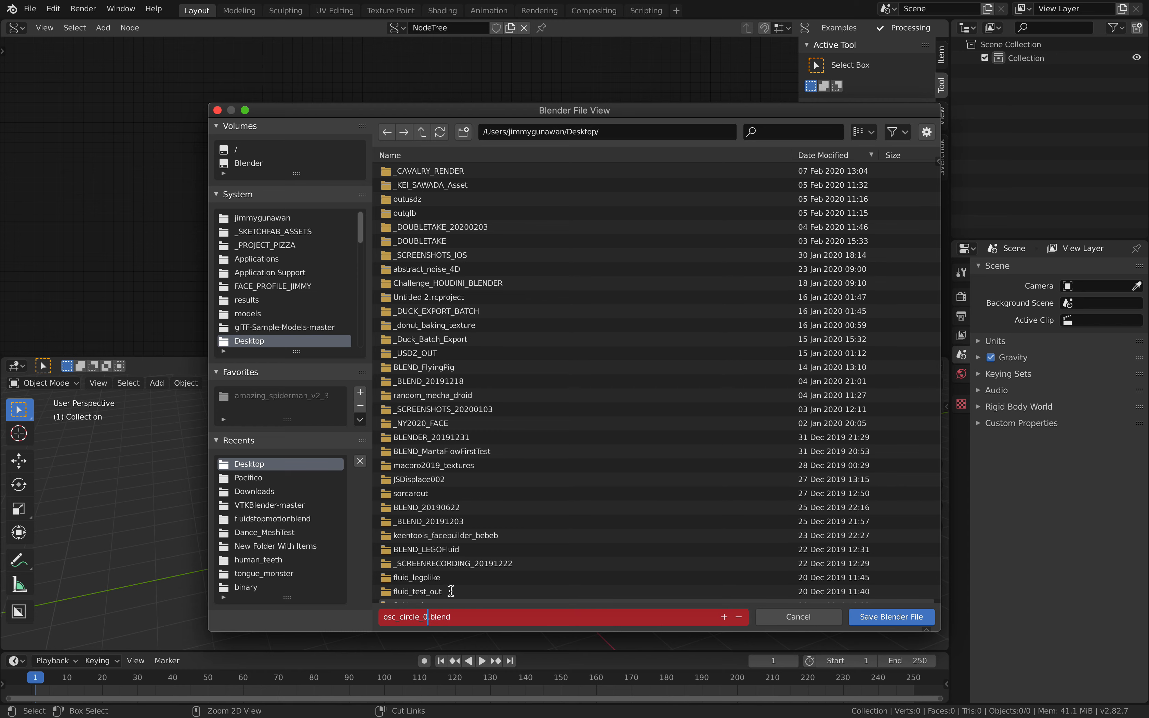
key("Return")
left_click(871, 616)
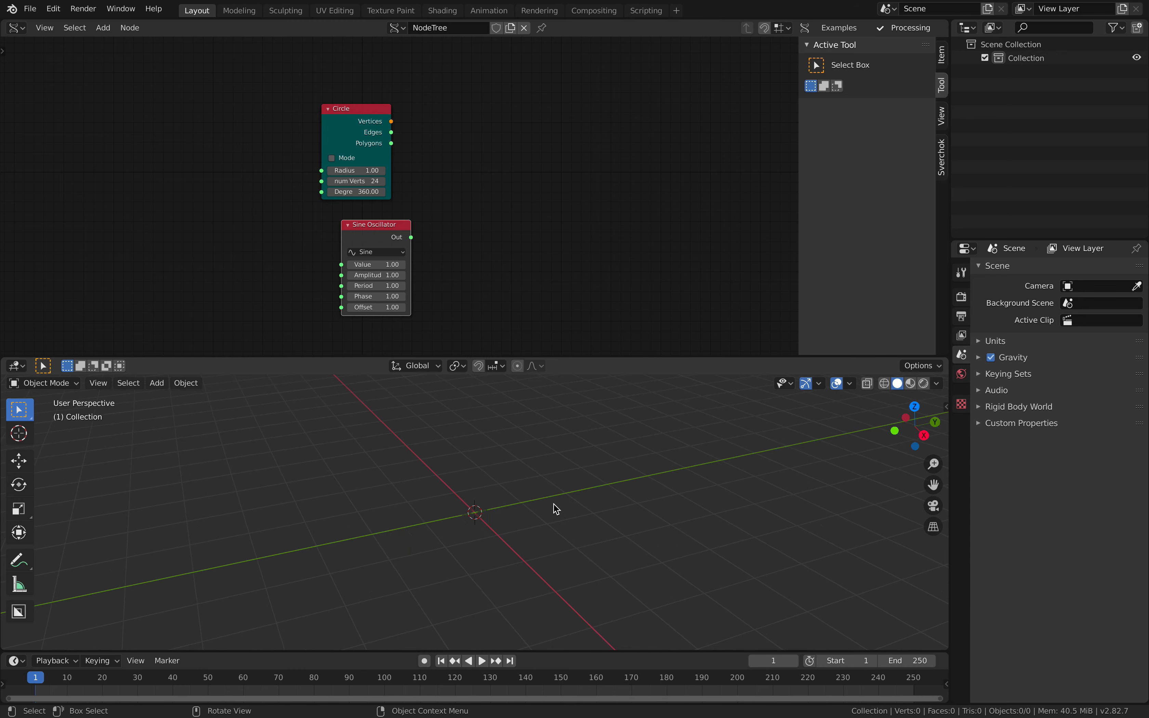
Step: Line up the Circle and Sine Oscillator nodes and collapse the node editor's sidebar
mouse_move(386, 226)
left_mouse_down()
mouse_move(362, 230)
mouse_move(379, 226)
left_mouse_up()
scroll(378, 225, "up", 1)
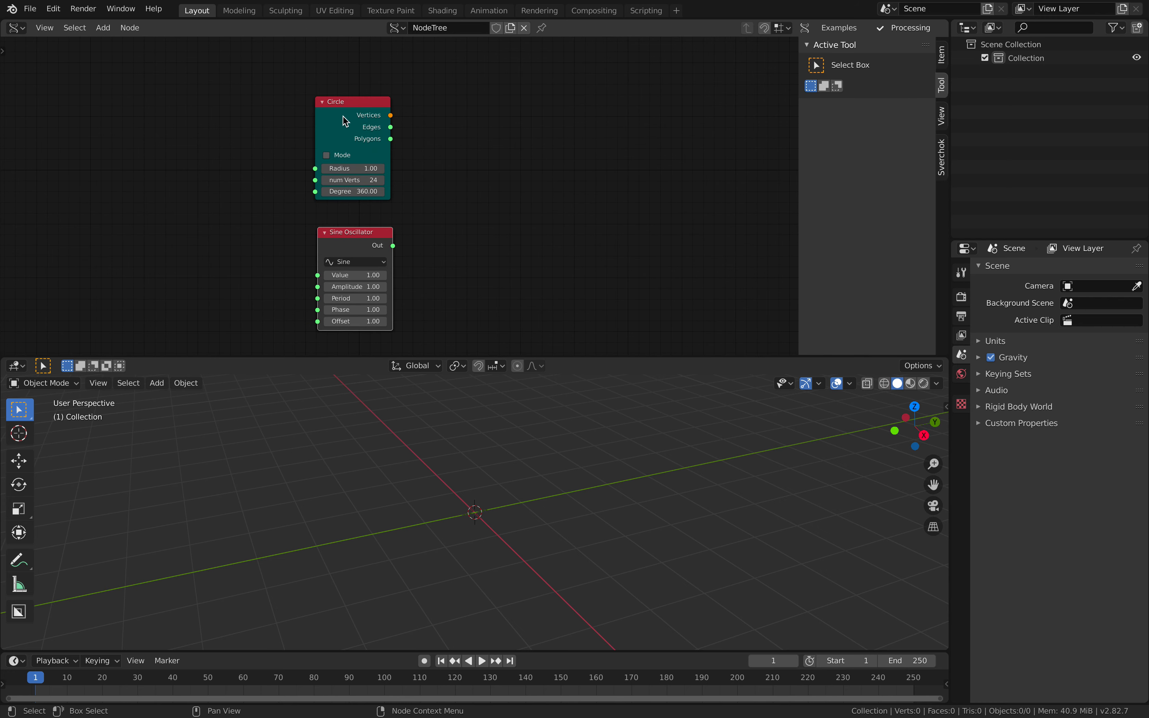
left_click_drag(341, 118, 336, 115)
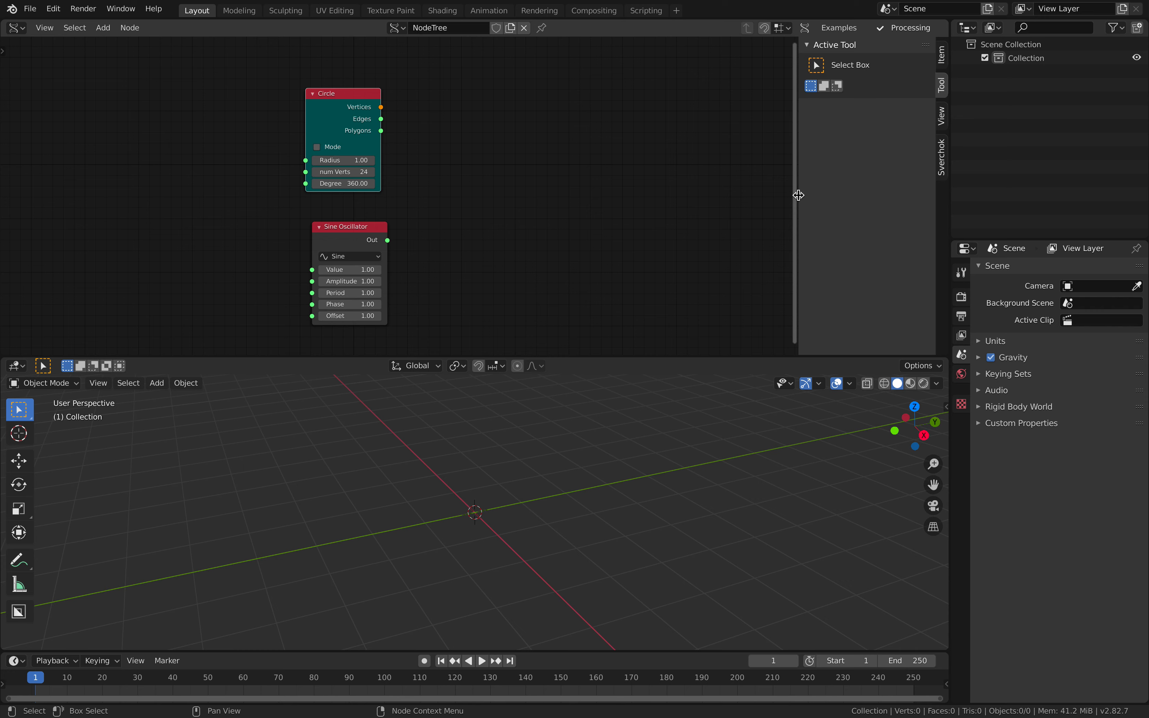
left_click_drag(798, 202, 902, 202)
Step: Add a Scale node beside the Circle node
key("alt+space")
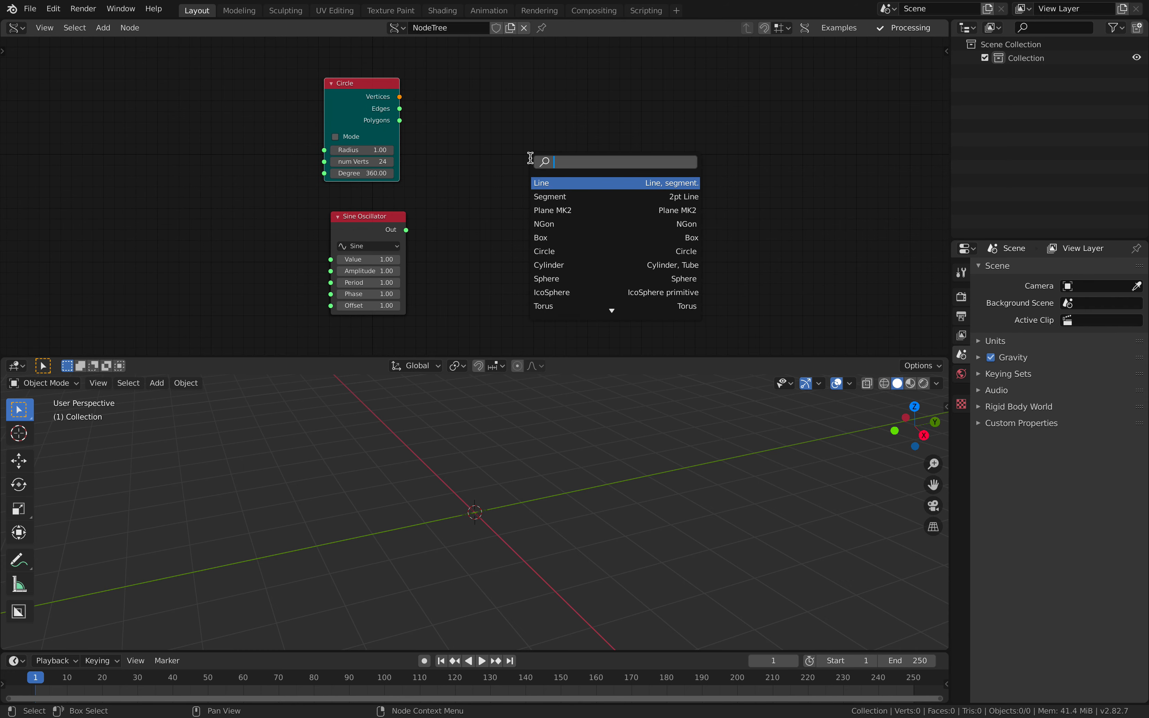
type("scale")
key("Return")
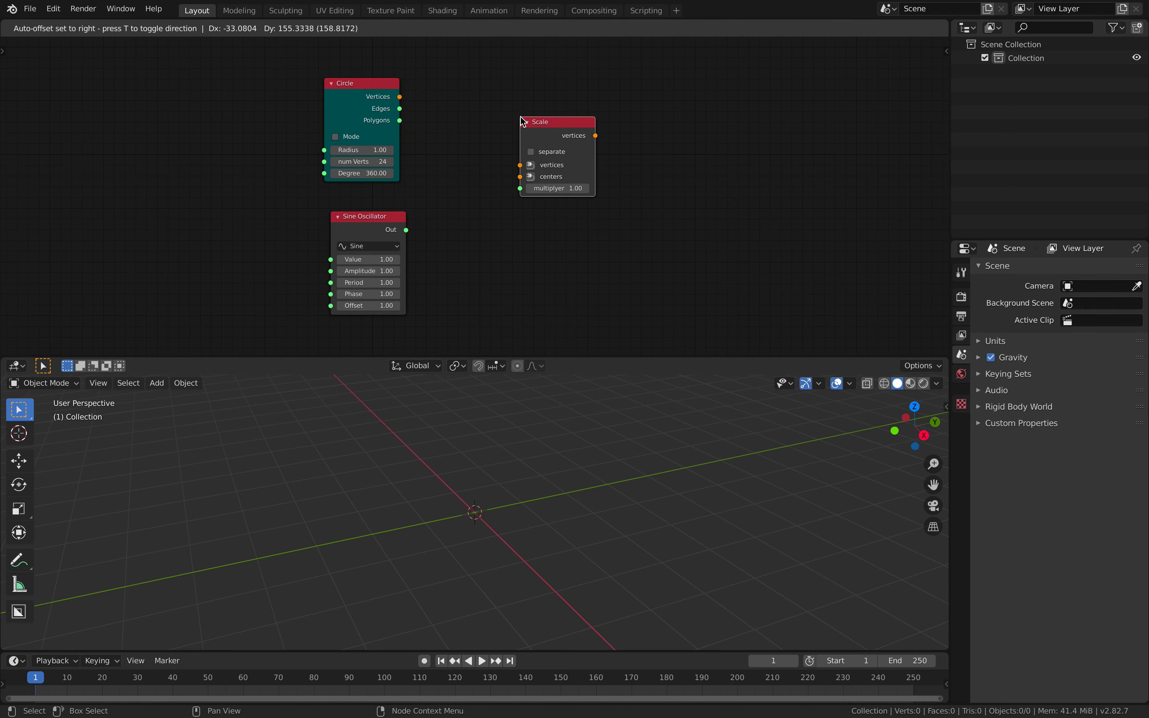
left_click(520, 116)
Step: Add a BMesh viewer node (BV Alpha) and connect the Circle's vertices and edges to it
middle_click_drag(650, 132, 599, 126)
key("alt+space")
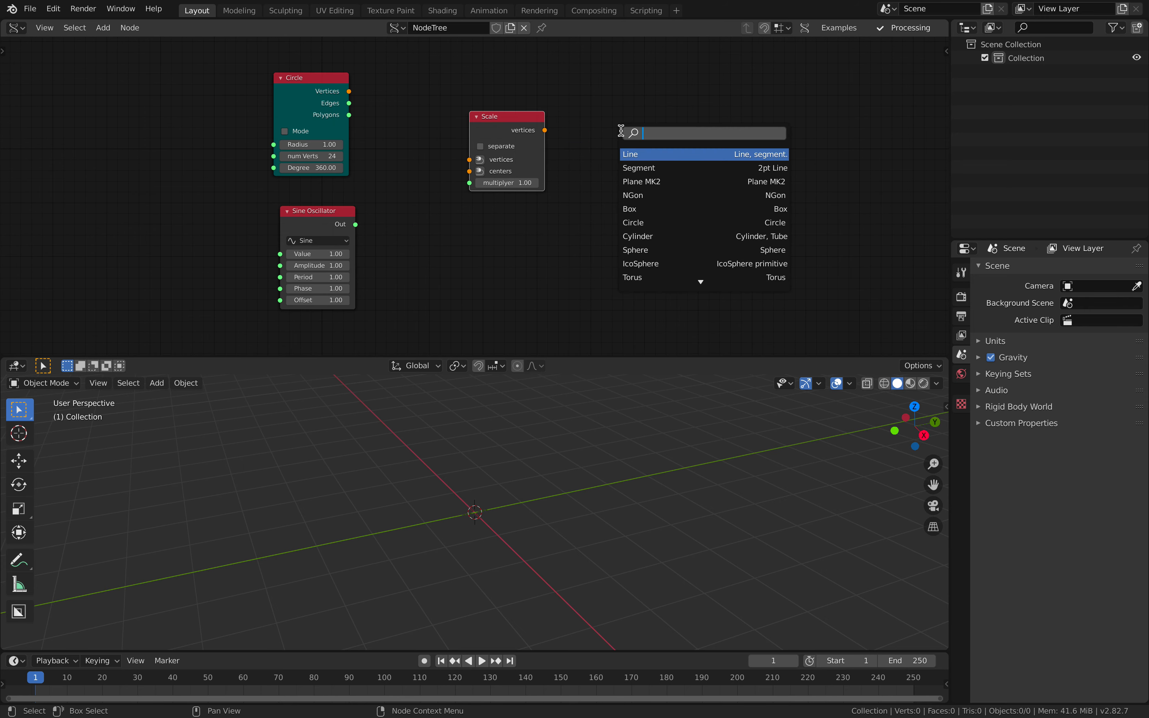
type("vi")
key("BackSpace")
key("BackSpace")
type("bmes")
key("Return")
left_click(658, 77)
mouse_move(349, 91)
left_mouse_down()
mouse_move(659, 180)
mouse_move(385, 122)
mouse_move(348, 103)
left_mouse_up()
middle_click_drag(533, 429, 472, 430)
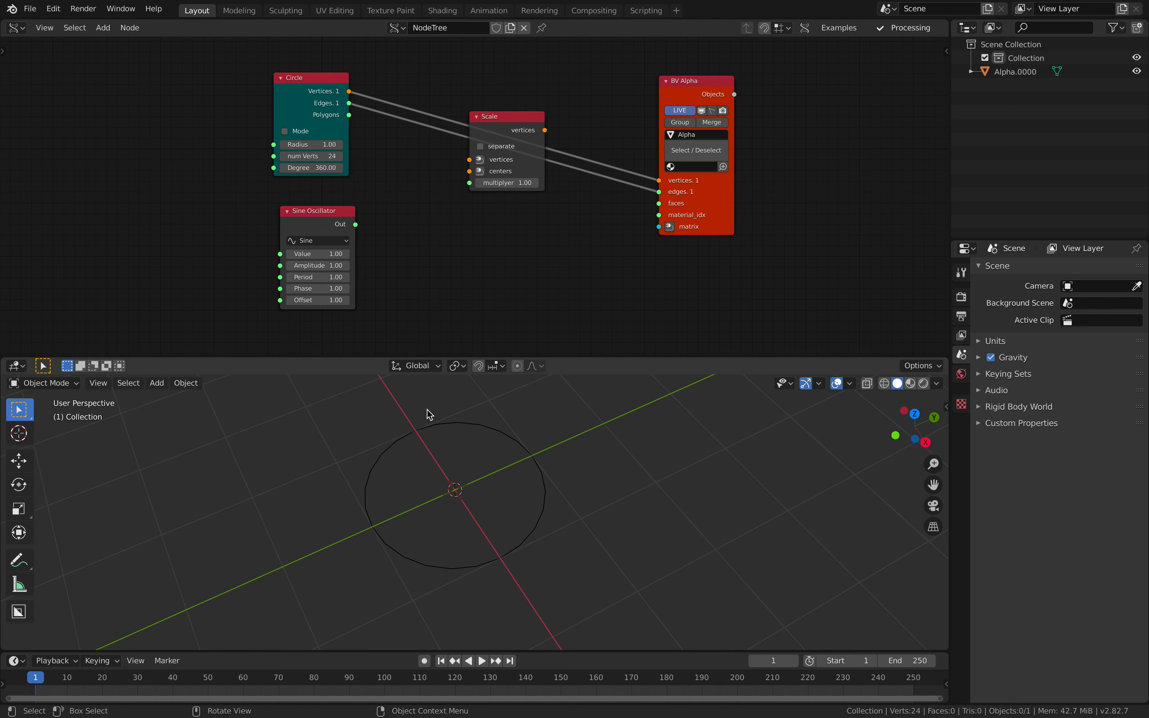
Step: Insert the Scale node into the vertices link between Circle and BV Alpha, and set its multiplier to about 2.02
left_click_drag(672, 189, 692, 196)
left_click_drag(525, 121, 537, 60)
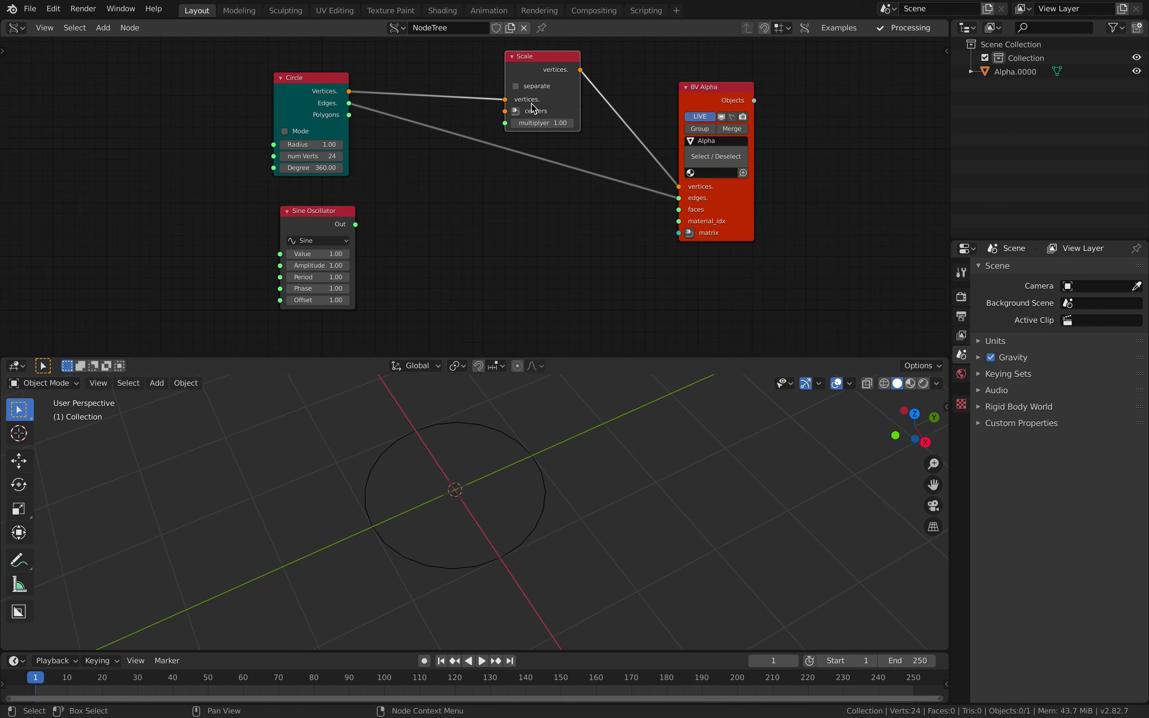
left_click_drag(335, 80, 365, 87)
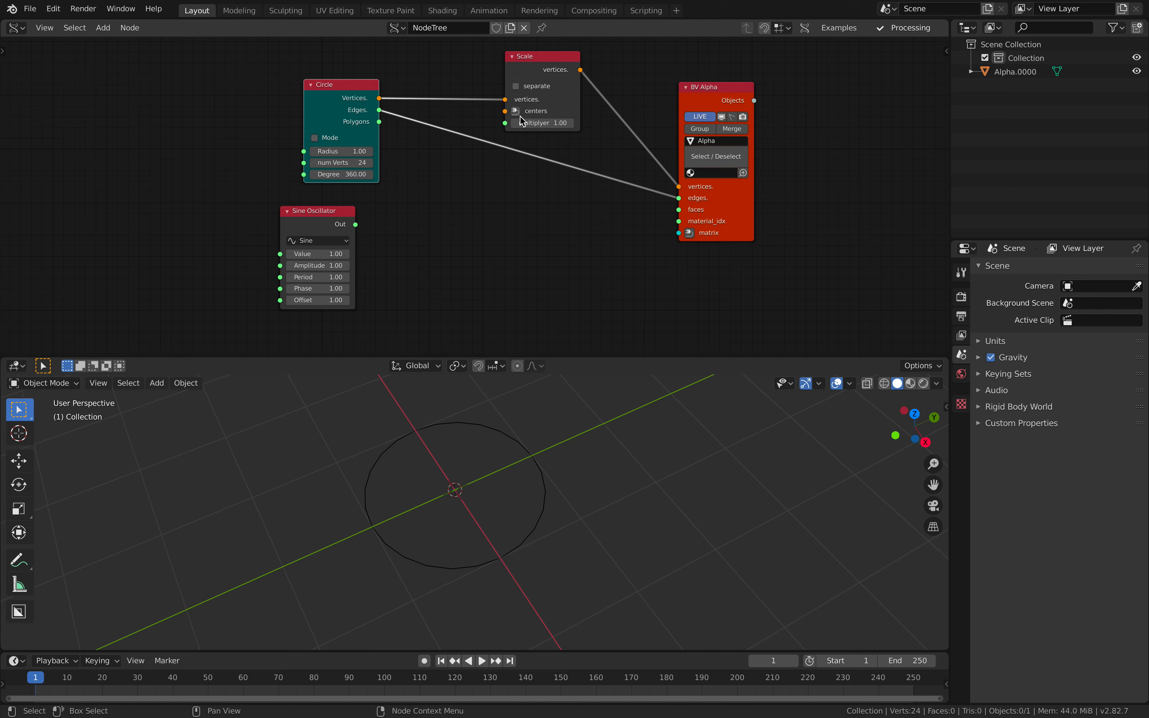
left_click_drag(693, 95, 725, 84)
left_click_drag(554, 123, 580, 123)
left_click_drag(551, 59, 625, 92)
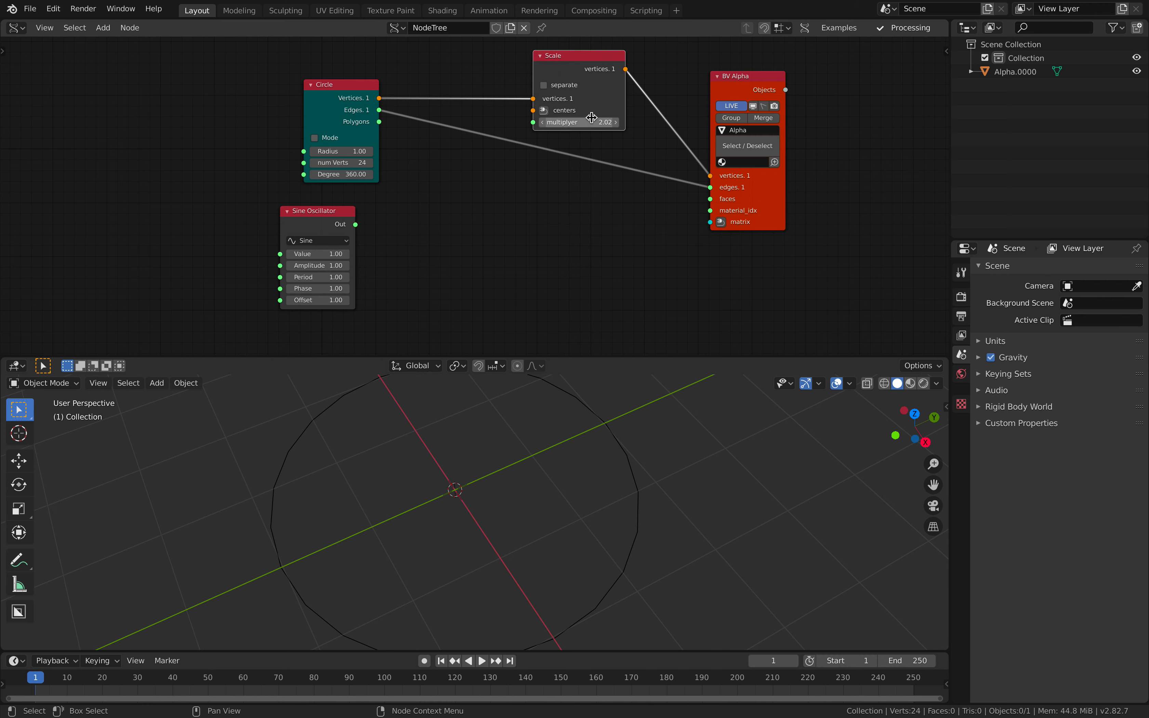
Step: Add a Random Num Gen node in Float mode and connect its value to the Scale node's multiplier
middle_click_drag(486, 185, 490, 179)
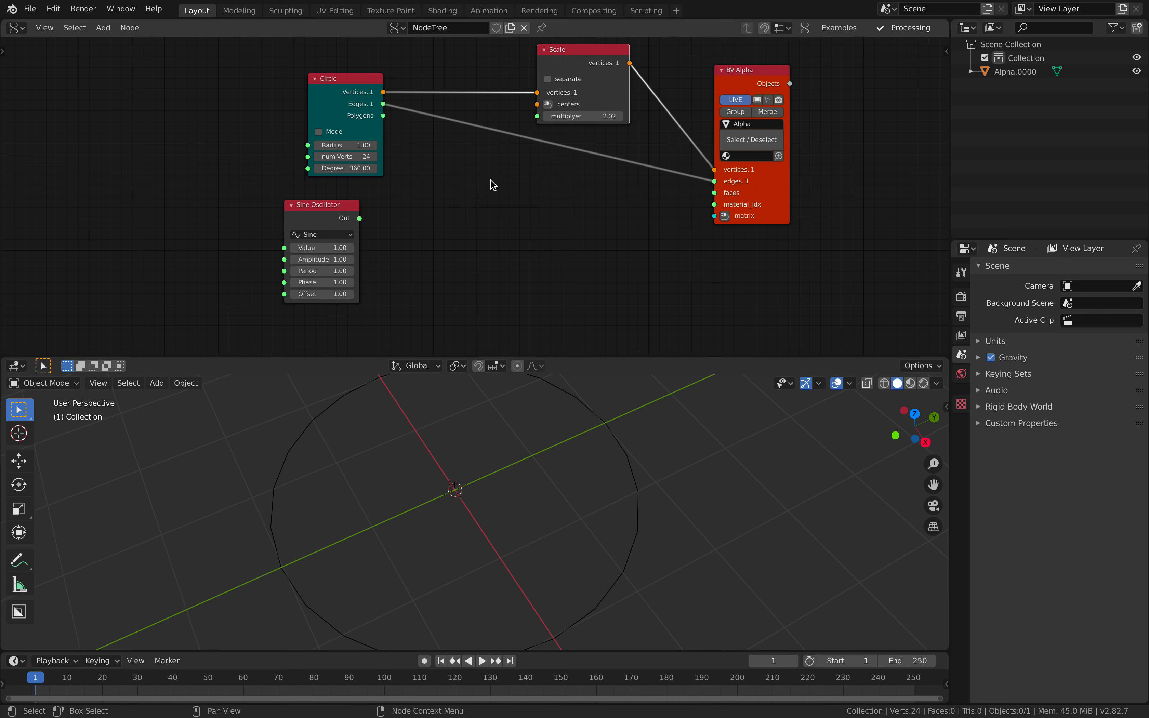
key("alt+space")
type("random n")
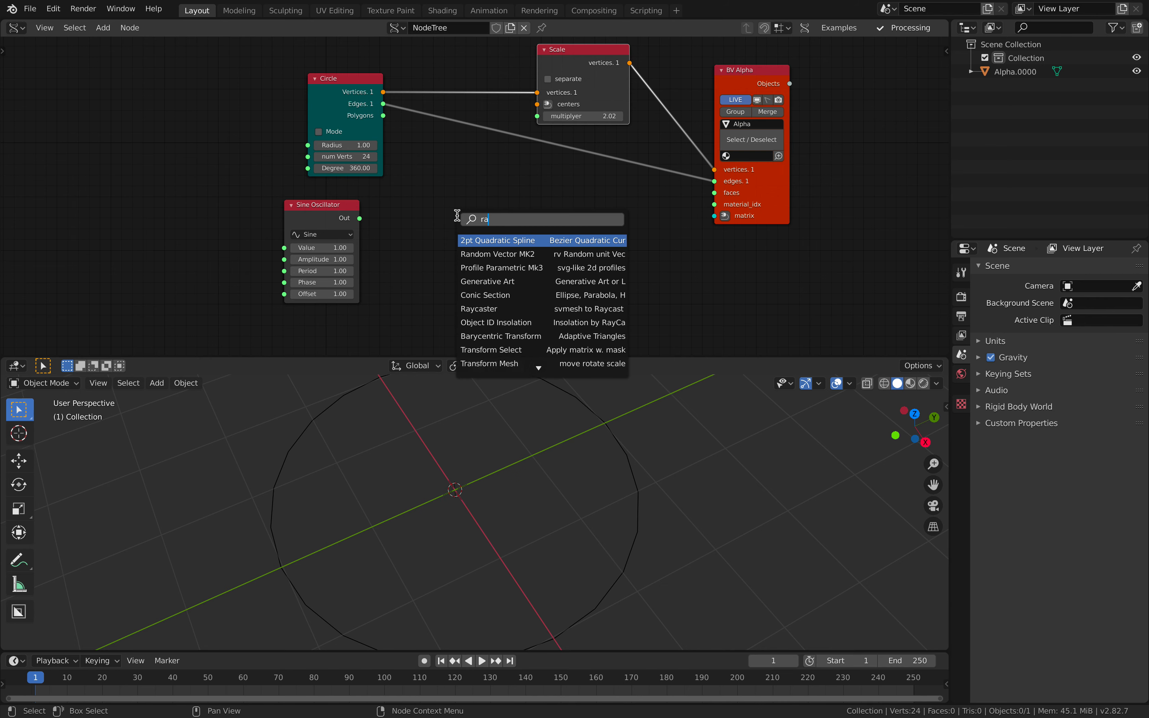
key("Return")
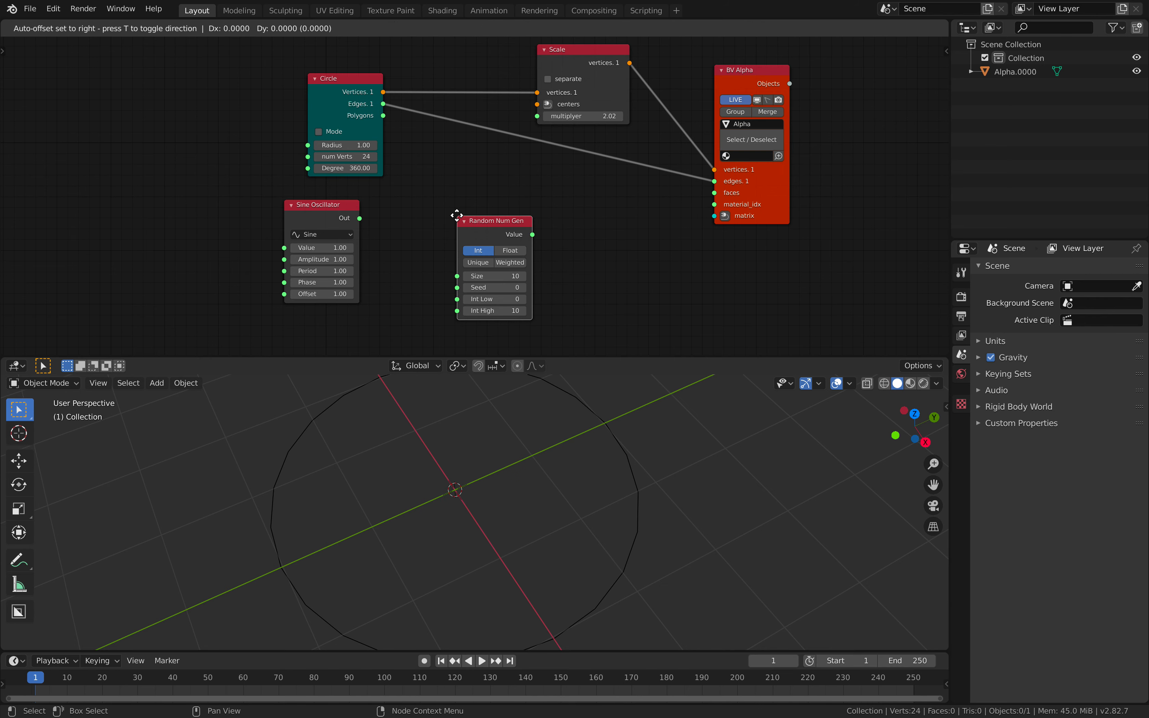
left_click(426, 183)
left_click(484, 219)
left_click_drag(499, 198, 537, 116)
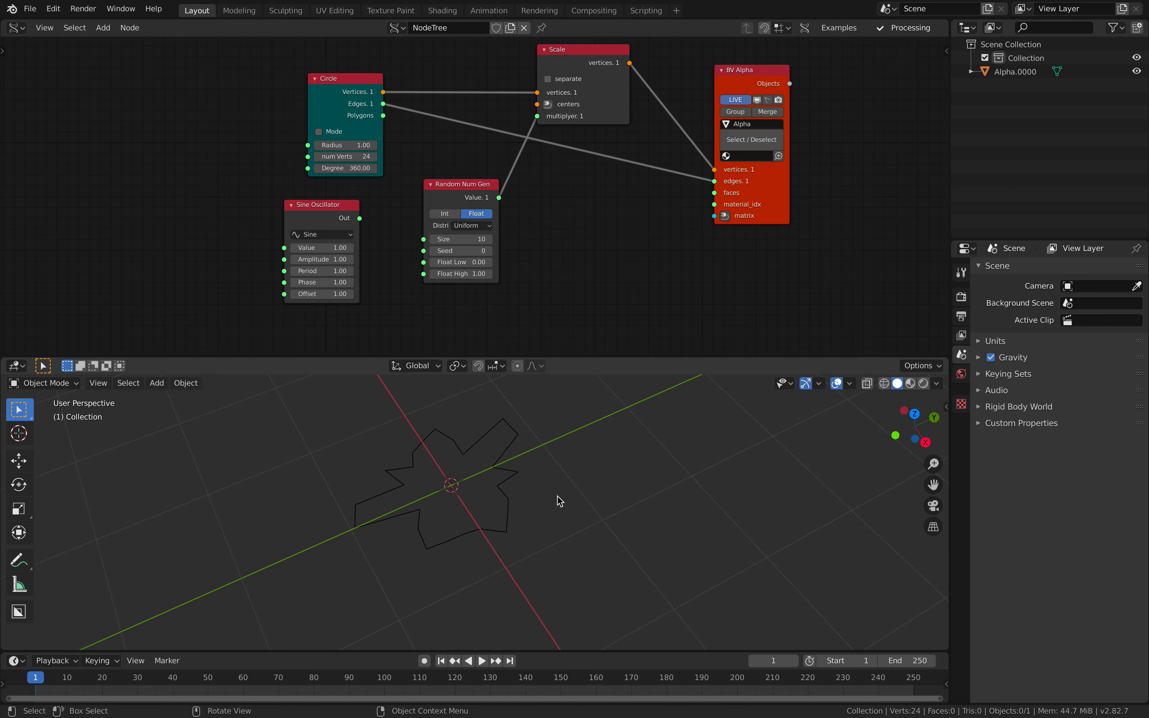
Step: Set the random generator's seed to 22, Float Low to 0.42 and Float High to 1.12, and spread out the surrounding nodes
left_click_drag(458, 250, 468, 273)
left_click_drag(461, 199, 422, 209)
left_click_drag(342, 211, 302, 206)
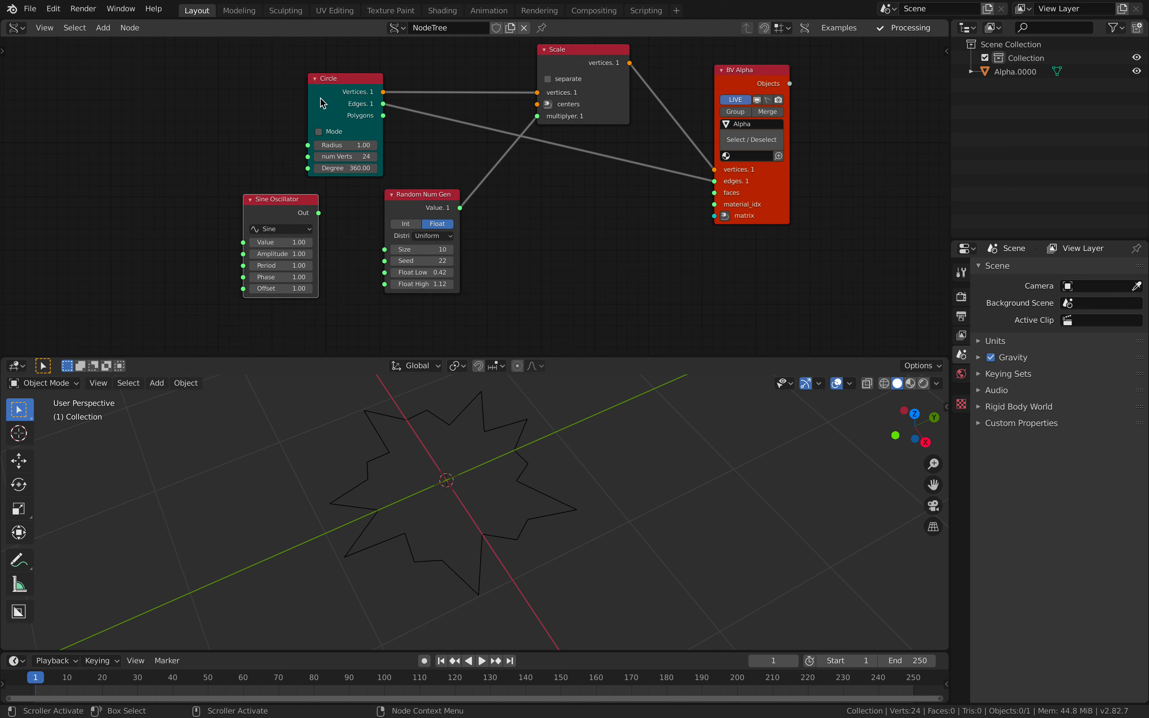
left_click_drag(320, 101, 276, 98)
left_click_drag(406, 209, 377, 205)
Step: Delete the Random Num Gen node from the tree
key("alt+space")
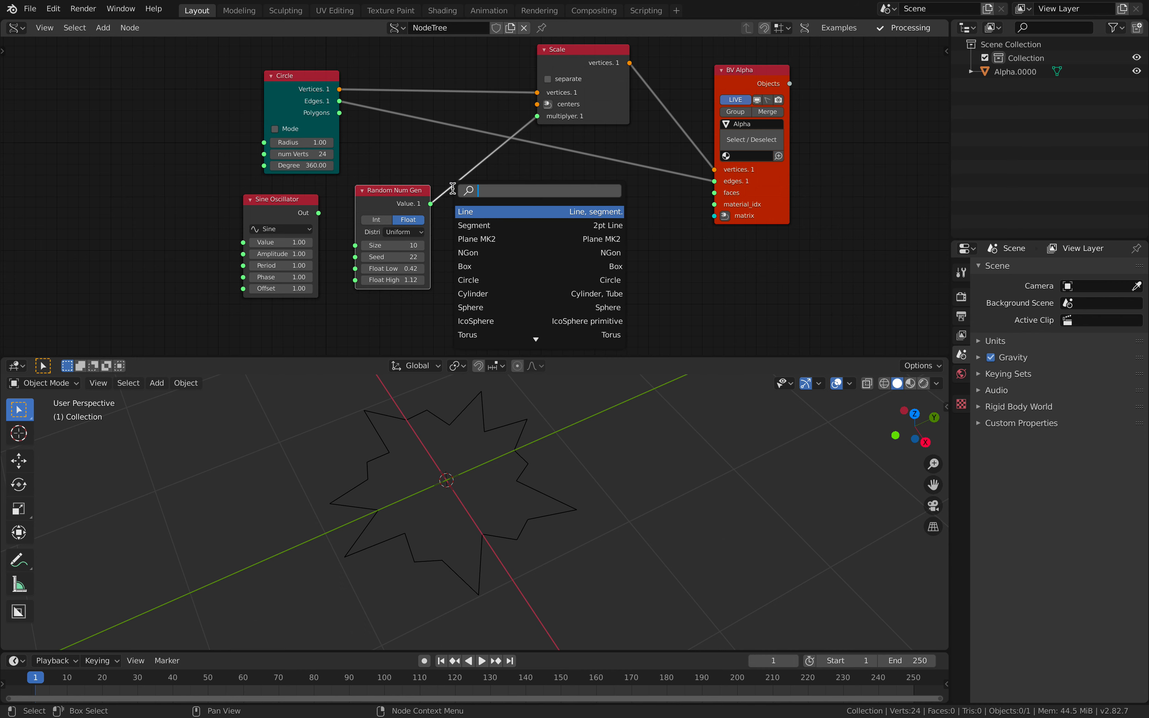
left_click(416, 184)
mouse_move(414, 203)
left_mouse_down()
mouse_move(424, 207)
mouse_move(411, 180)
left_mouse_up()
key("x")
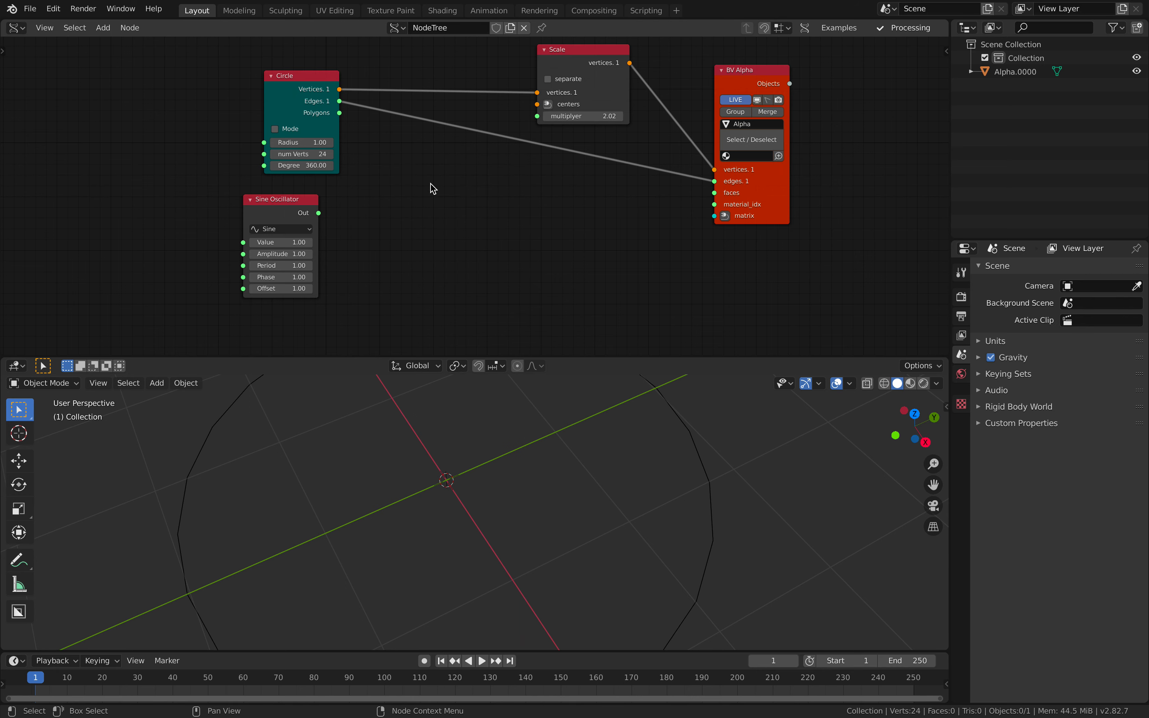
key("alt+space")
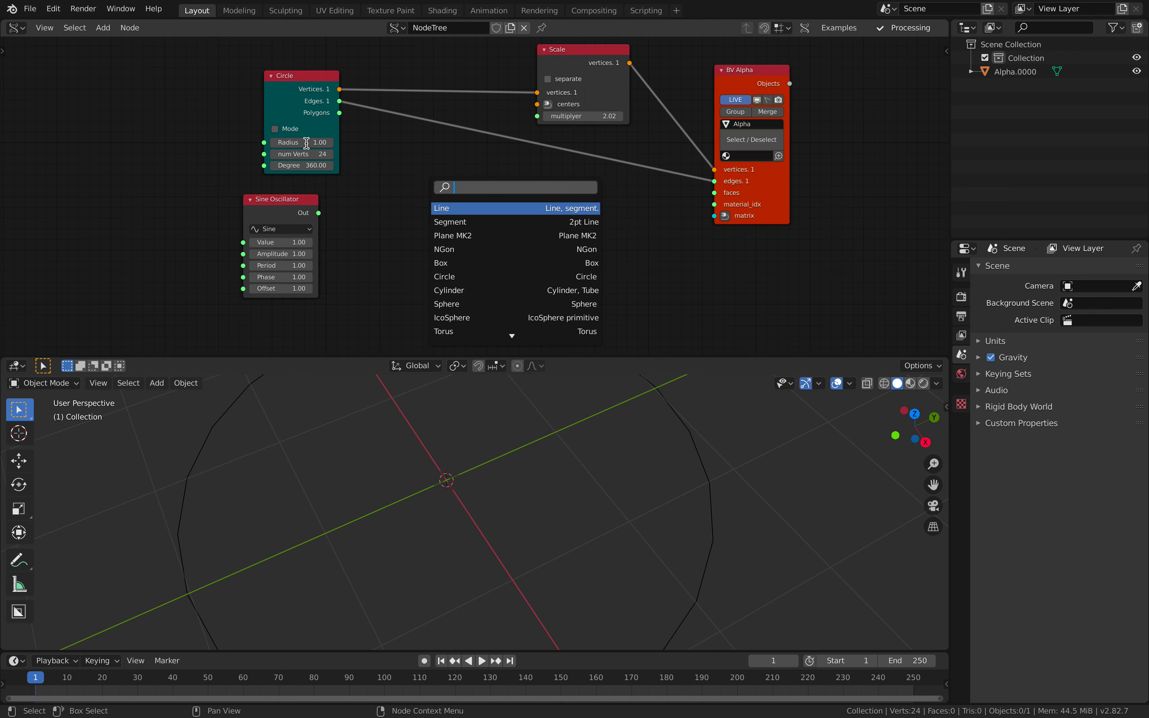
key("Escape")
Step: Move the Sine Oscillator closer to Scale, connect its output to the Scale multiplier and set its Value to 6.34
left_click_drag(277, 202, 427, 165)
left_click_drag(294, 84, 216, 80)
left_click_drag(414, 166, 536, 118)
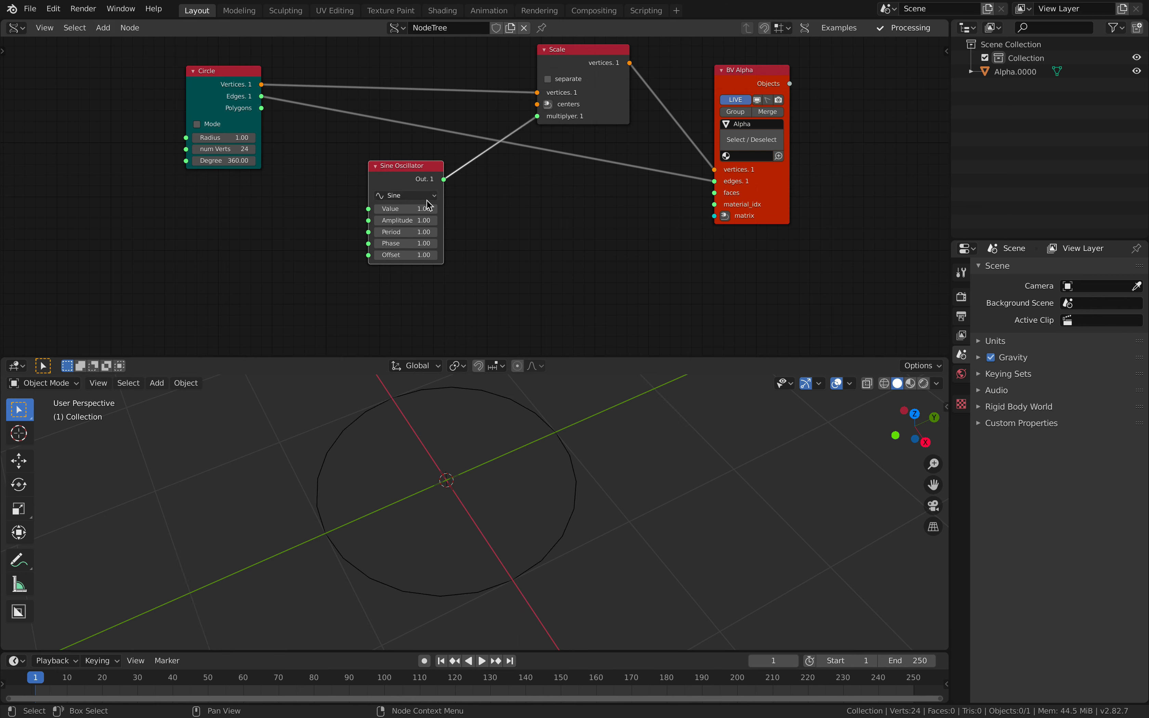
left_click_drag(409, 209, 491, 209)
Step: Move the Circle node away from the Sine Oscillator to make room for another node between them
mouse_move(394, 169)
left_mouse_down()
mouse_move(357, 168)
mouse_move(398, 167)
left_mouse_up()
scroll(435, 166, "down", 2)
middle_click_drag(423, 164, 495, 164)
scroll(478, 161, "up", 1)
left_click_drag(319, 81, 292, 70)
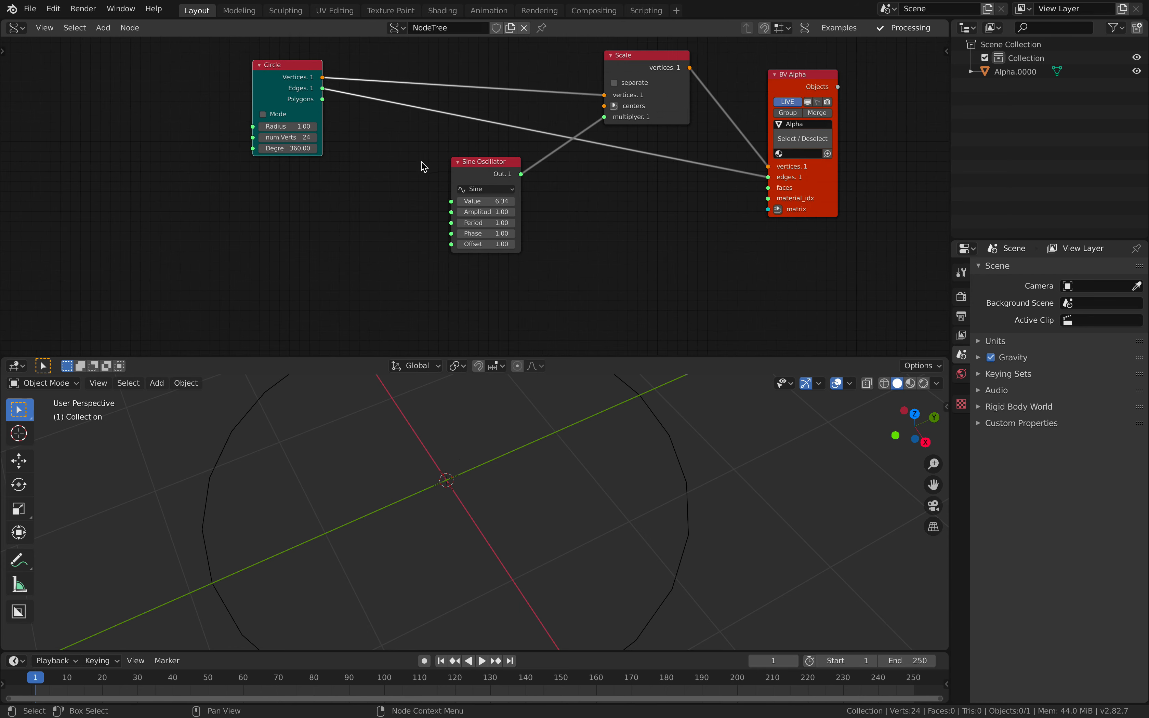
left_click_drag(308, 78, 259, 82)
key("shift+a")
left_click(300, 165)
type("vector")
key("Escape")
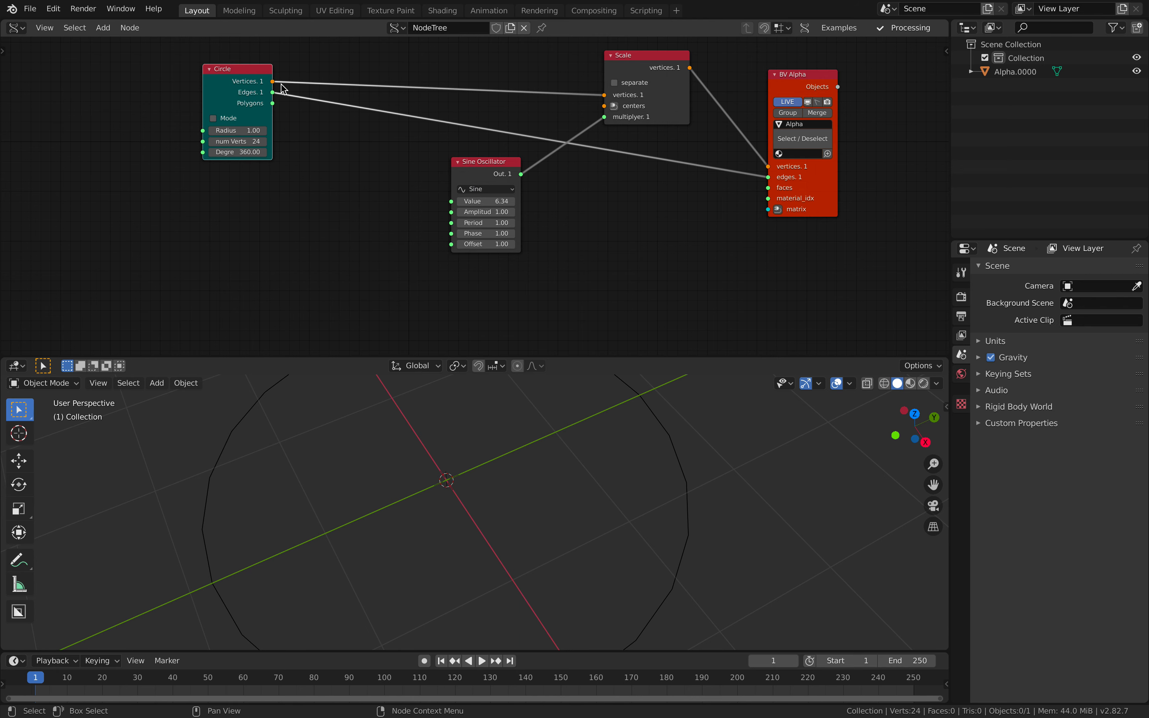
left_click_drag(272, 82, 319, 109)
mouse_move(398, 163)
left_mouse_down()
mouse_move(451, 202)
mouse_move(392, 205)
mouse_move(381, 169)
left_mouse_up()
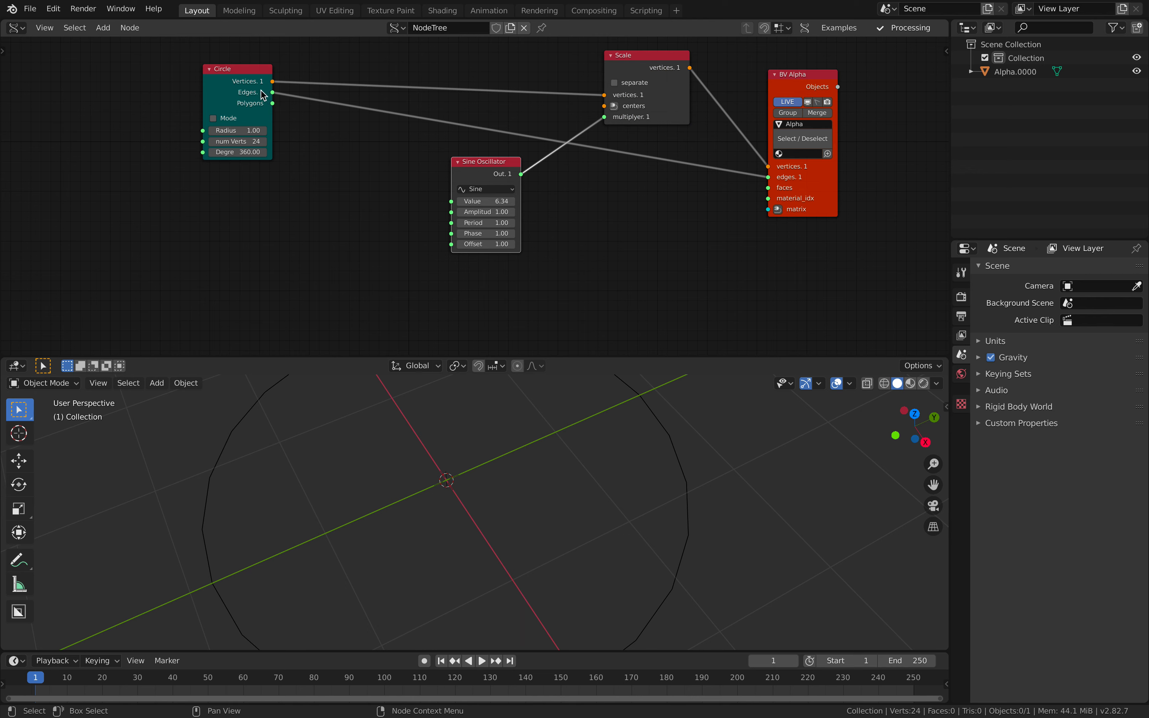
Step: Add a Vector out node between the Circle and Sine Oscillator nodes
left_click_drag(264, 95, 248, 94)
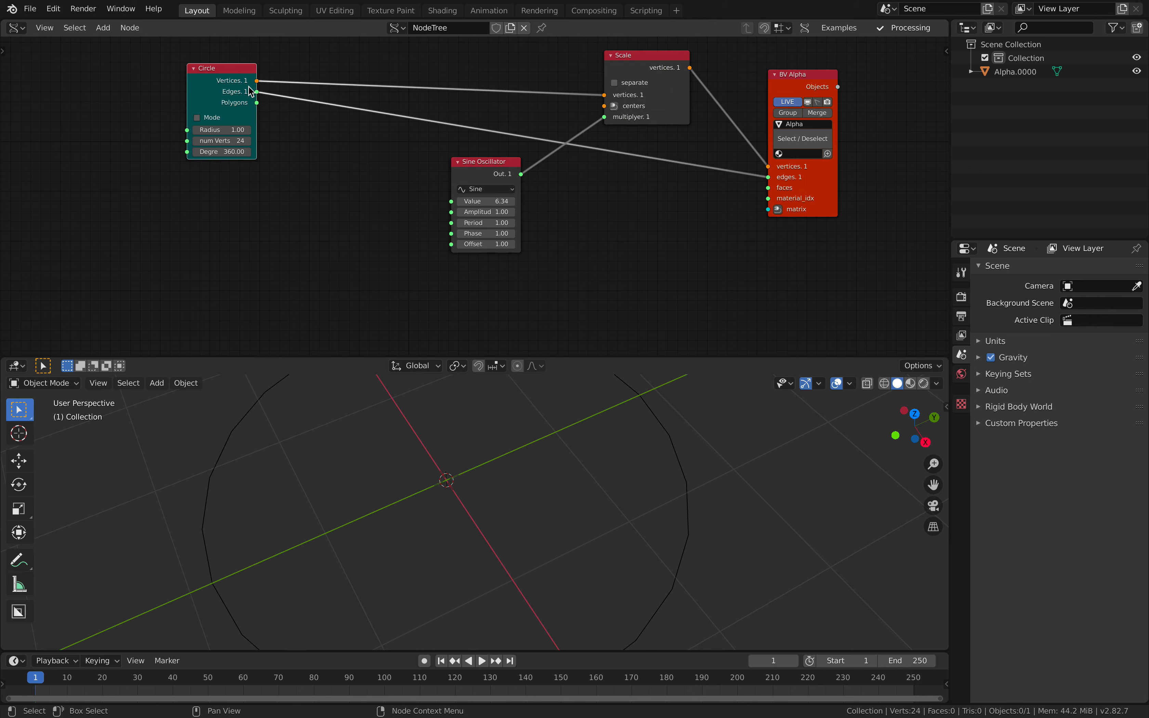
key("shift+a")
left_click(319, 166)
type("vector")
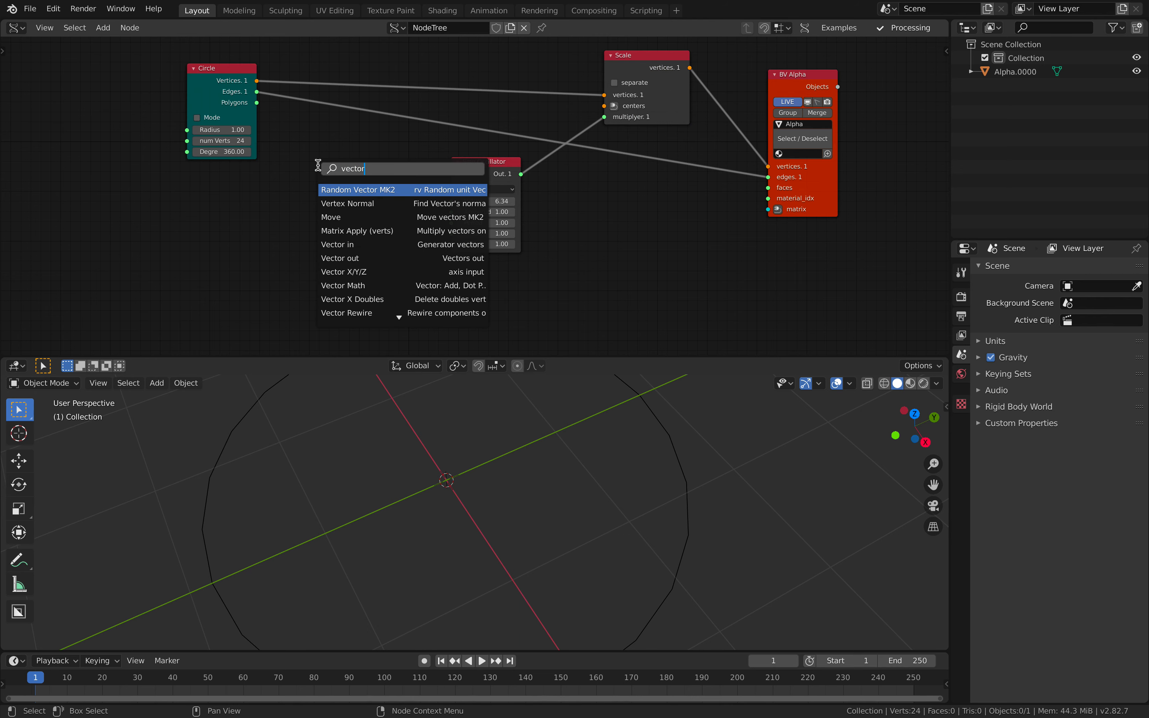
type(" out")
key("Return")
left_click(319, 170)
Step: Connect the Circle's vertices to Vector out and its X output to the Sine Oscillator's Value
left_click_drag(256, 82, 318, 217)
left_click_drag(352, 186, 452, 202)
middle_click_drag(564, 462, 522, 443)
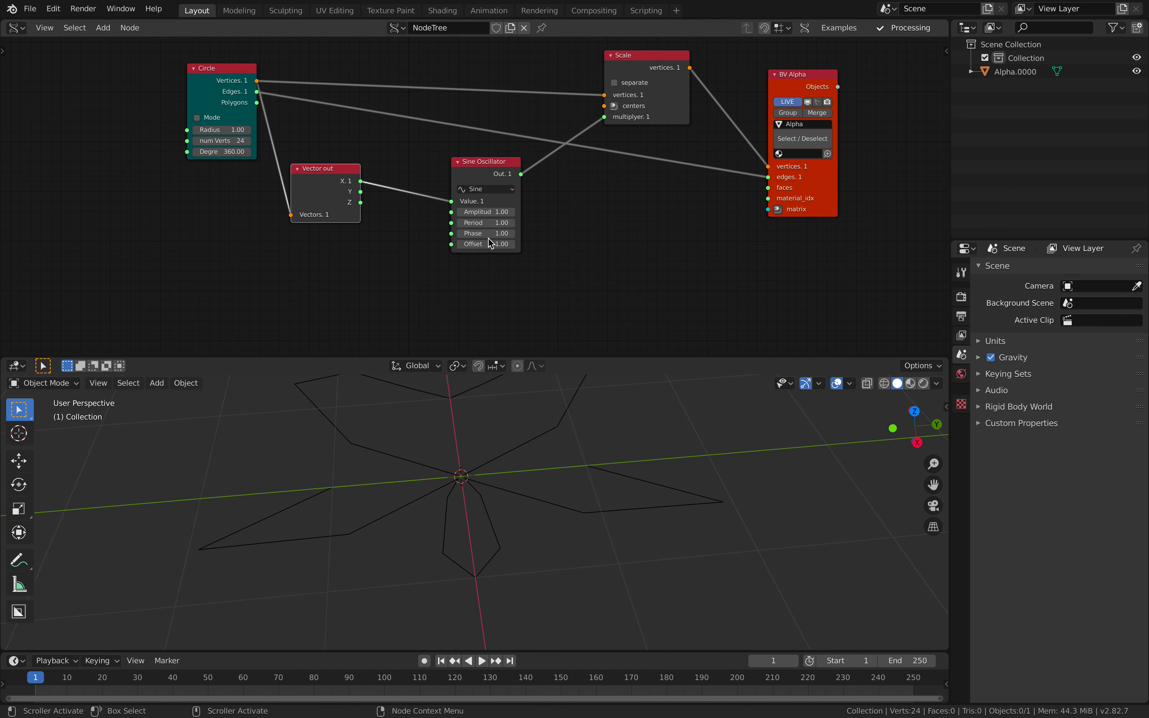
Step: Set the Circle's number of vertices to 60 and nudge the Sine Oscillator and Vector out nodes into place
left_click_drag(230, 138, 264, 138)
left_click_drag(486, 194, 503, 170)
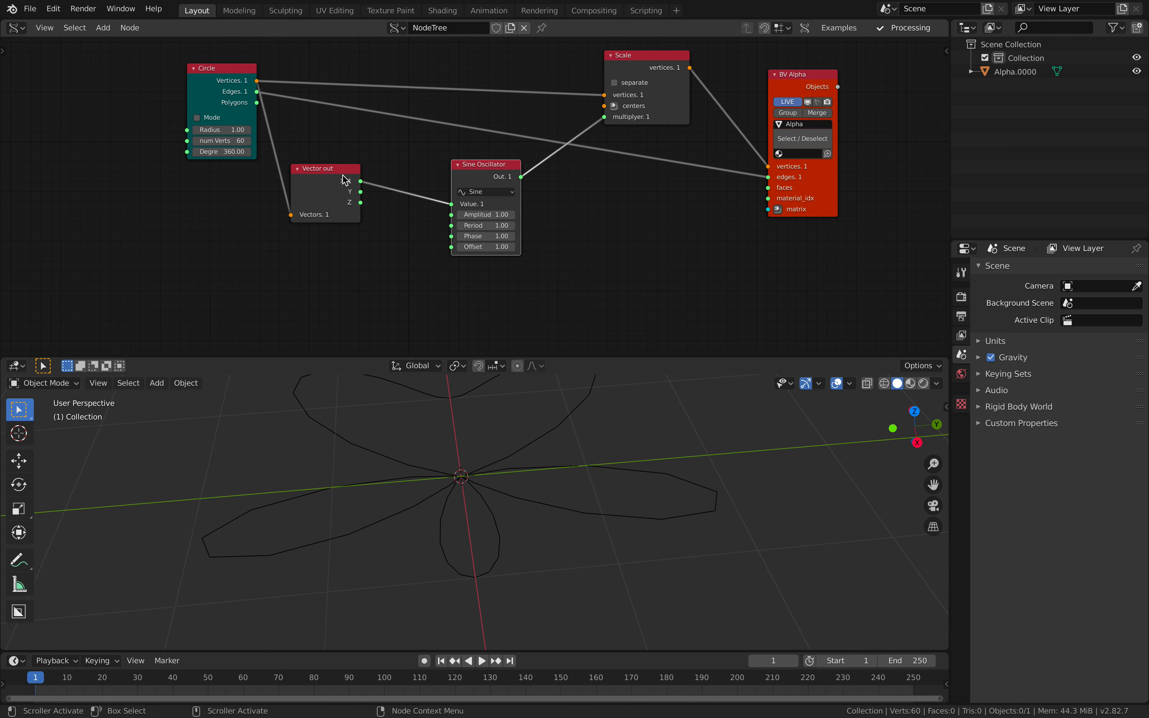
left_click_drag(347, 179, 341, 183)
Step: Set the Sine Oscillator's amplitude to 0.54, period to 0.68, phase to 1.50 and offset to about 1.08
mouse_move(483, 228)
left_mouse_down()
mouse_move(499, 228)
mouse_move(468, 219)
mouse_move(481, 218)
left_mouse_up()
middle_click_drag(565, 433, 579, 430)
mouse_move(485, 226)
left_mouse_down()
mouse_move(502, 225)
mouse_move(479, 226)
mouse_move(487, 246)
mouse_move(478, 215)
left_mouse_up()
mouse_move(578, 459)
middle_mouse_down()
mouse_move(597, 449)
mouse_move(589, 456)
middle_mouse_up()
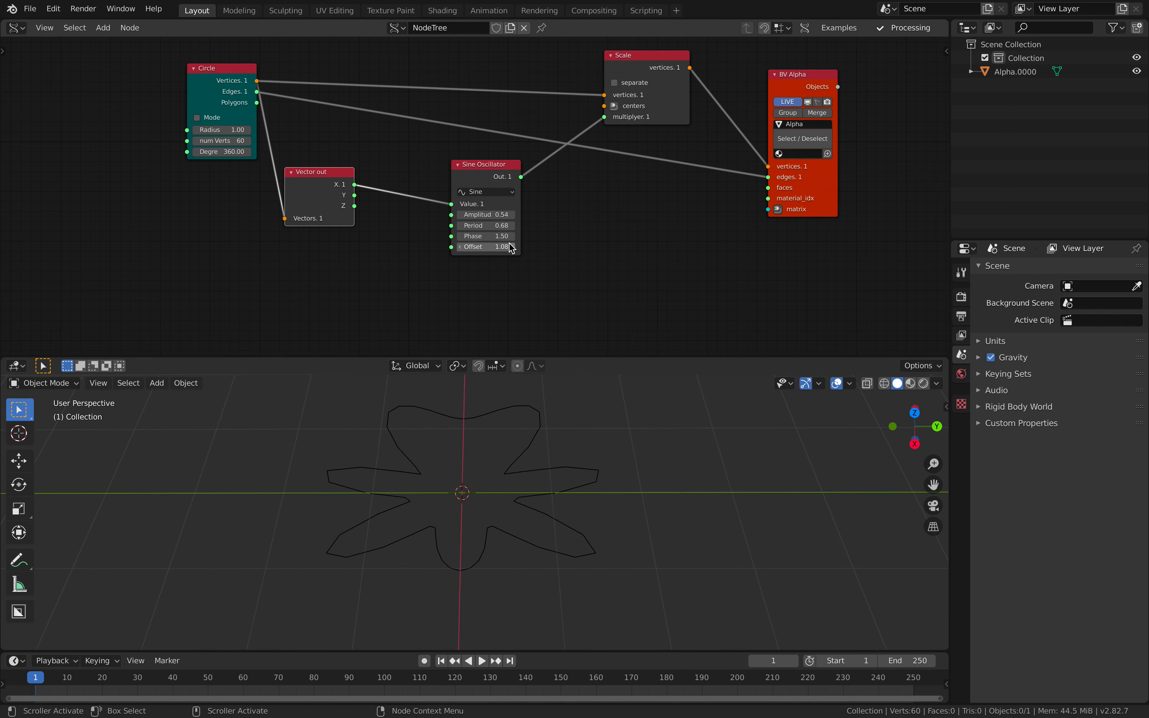
Step: Set the Sine Oscillator's amplitude to 0.42, period to 0.38 and phase to 0.90
mouse_move(485, 226)
left_mouse_down()
mouse_move(439, 236)
mouse_move(510, 215)
mouse_move(475, 215)
mouse_move(491, 215)
left_mouse_up()
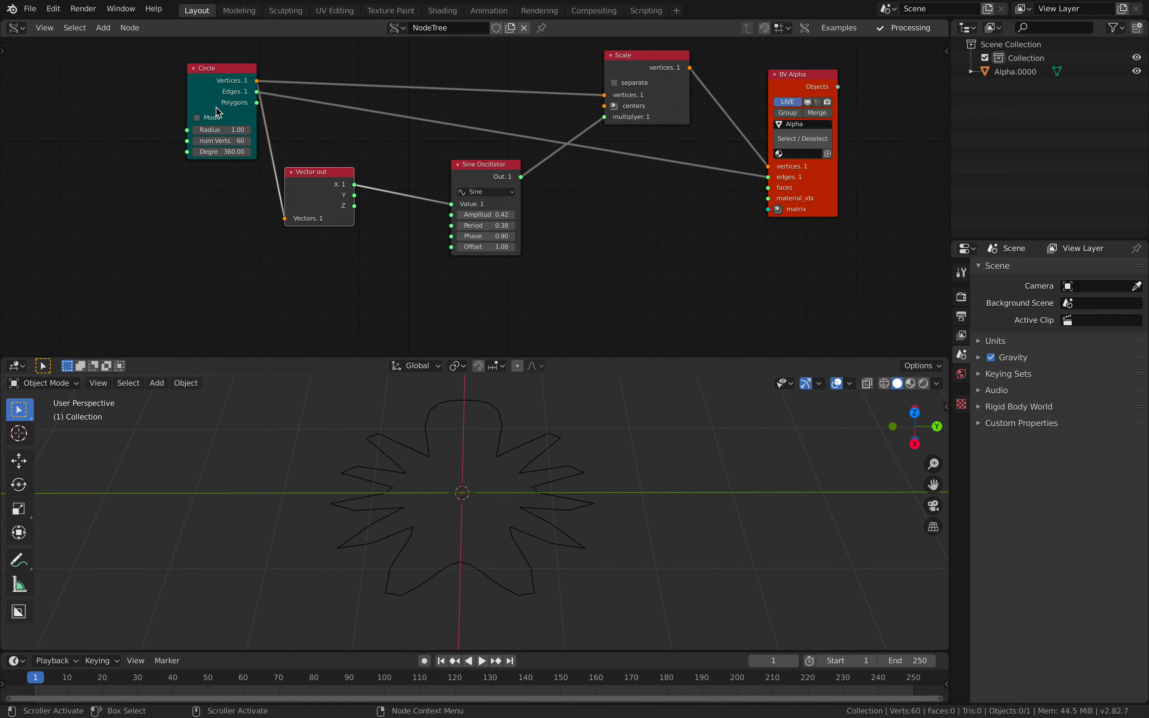
Step: Try the Vector out's Z output as the oscillator's value, restore the X link, and move the Circle and Vector out away from the oscillator
left_click_drag(217, 112, 147, 113)
left_click_drag(354, 195, 450, 203)
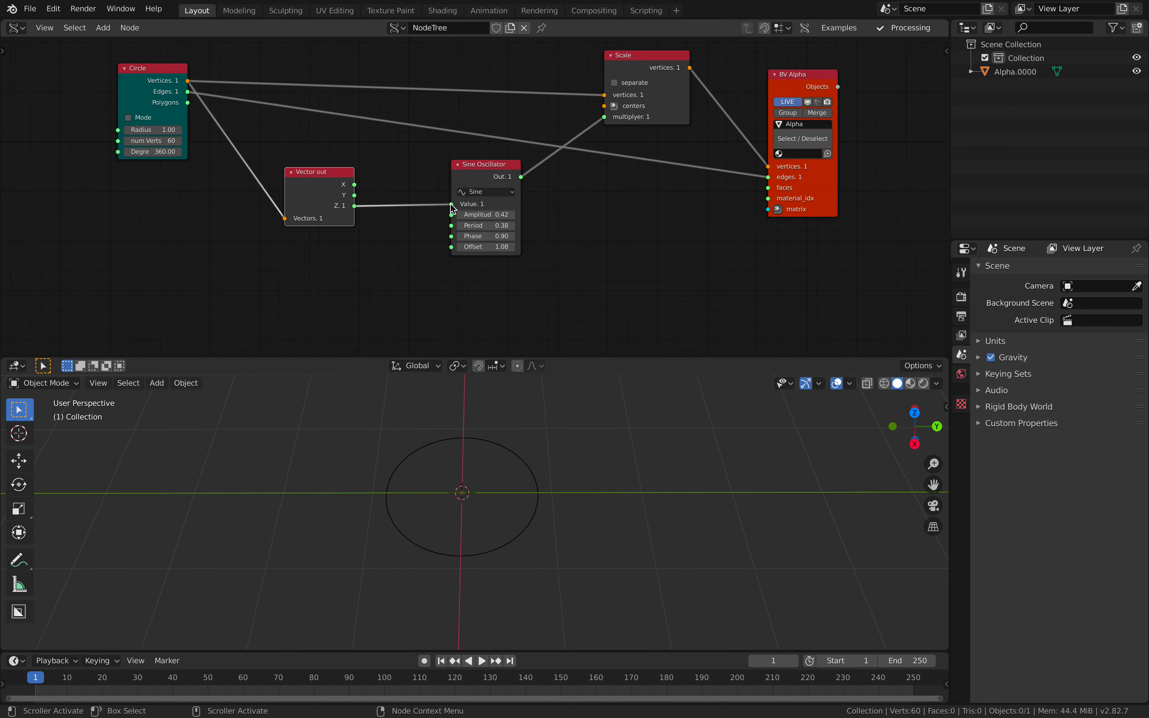
left_click_drag(355, 185, 450, 204)
left_click_drag(325, 184, 275, 185)
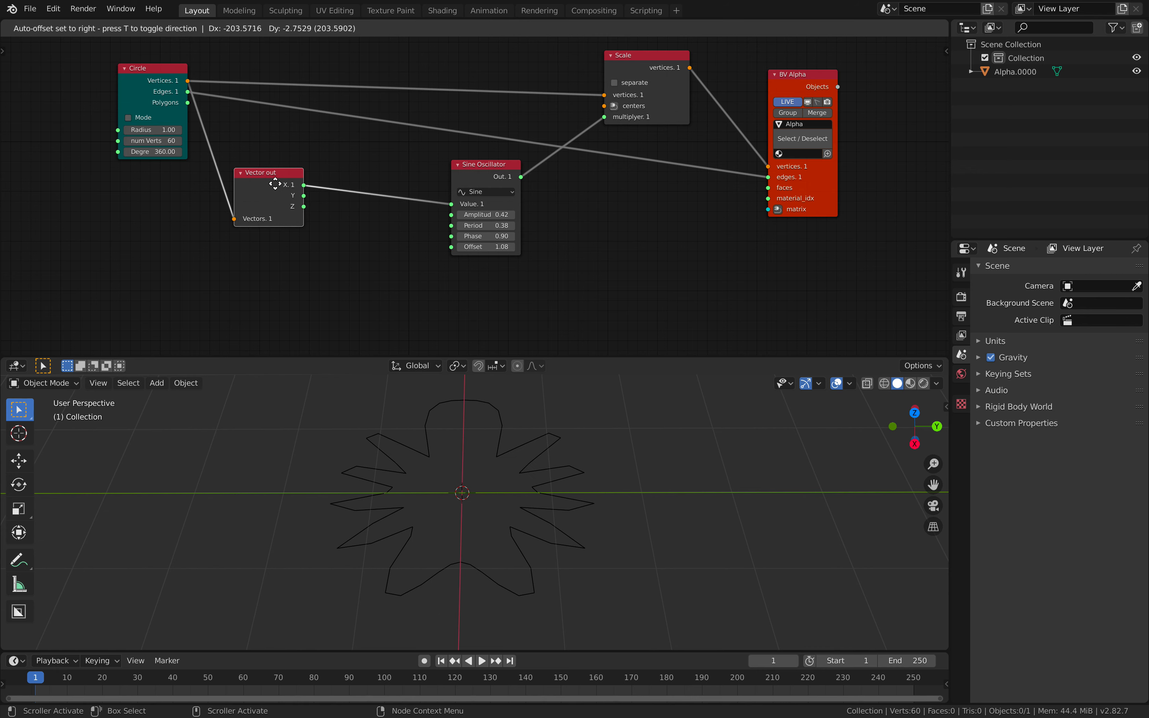
left_click_drag(156, 112, 127, 116)
left_click_drag(266, 180, 235, 188)
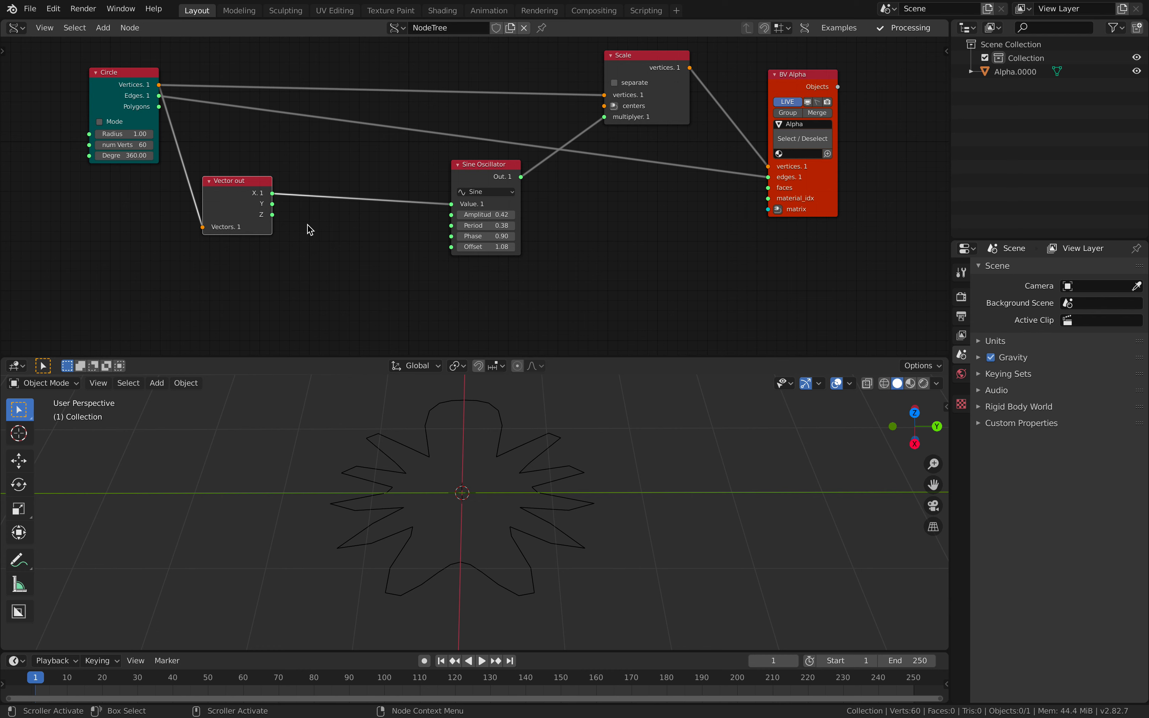
Step: Add a Line node below the existing Vector out node
key("alt+space")
type("line")
key("Return")
left_click(379, 262)
left_click_drag(363, 250, 307, 293)
Step: Duplicate the Vector out node, feed it the Line's Verts, and connect its X output to the Sine Oscillator's Value
left_click(246, 198)
key("shift+d")
left_click(350, 264)
left_click_drag(377, 259, 392, 246)
left_click_drag(450, 205, 451, 207)
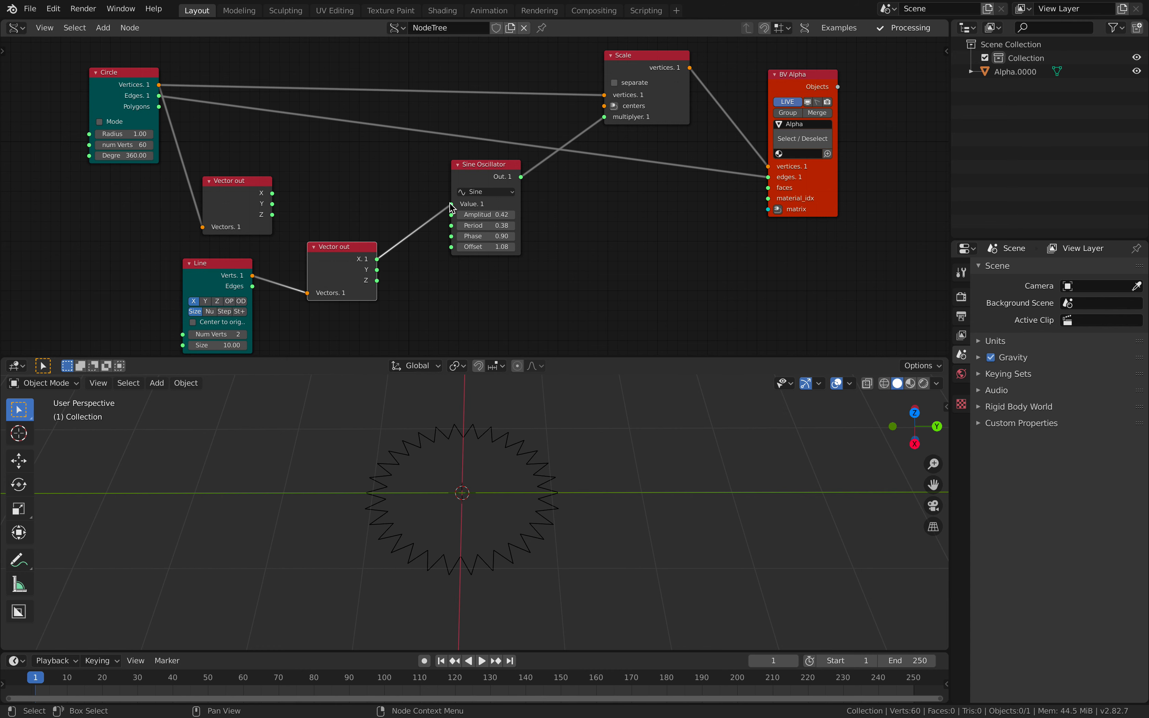
Step: Save the file and set the Sine Oscillator's period to 0.80
middle_click_drag(513, 477, 526, 487)
key("ctrl+s")
middle_click_drag(417, 277, 428, 256)
left_click_drag(496, 205, 522, 205)
Step: Rearrange the Circle, Line and both Vector out nodes into a tidier layout, keeping the Line's direction on X
left_click_drag(367, 233, 380, 214)
scroll(421, 215, "up", 1)
left_click_drag(233, 173, 207, 135)
left_click_drag(143, 62, 119, 70)
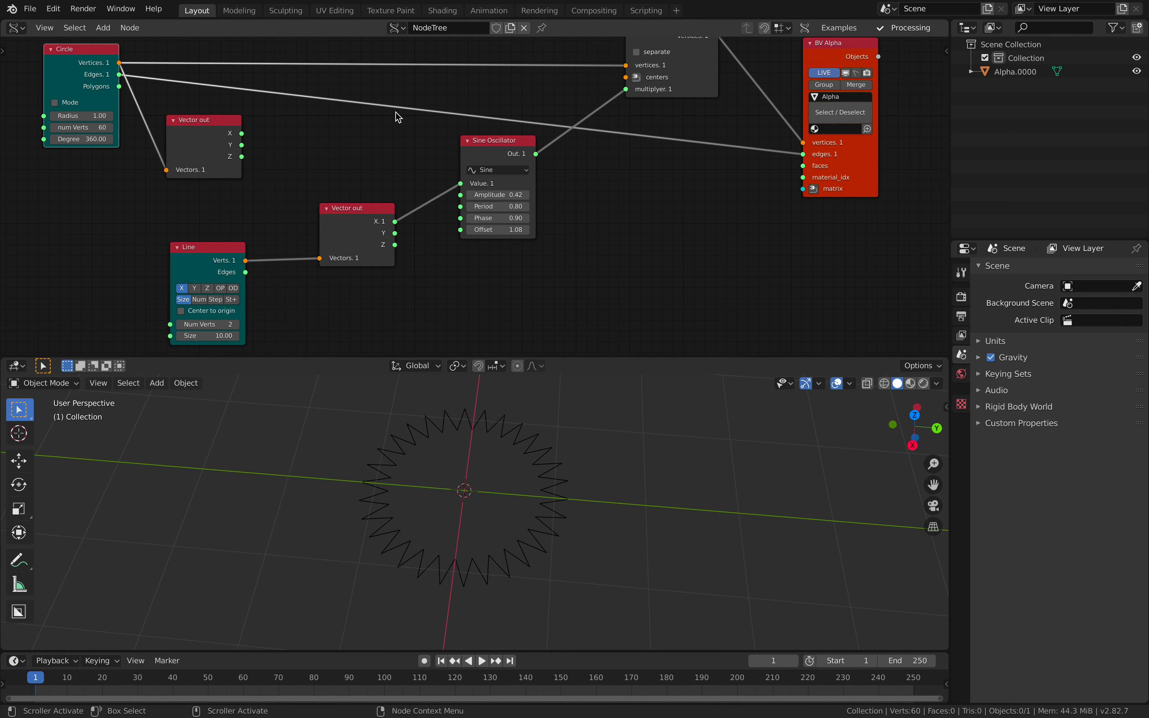
left_click_drag(343, 207, 347, 198)
left_click_drag(209, 248, 236, 205)
left_click(224, 244)
left_click(210, 246)
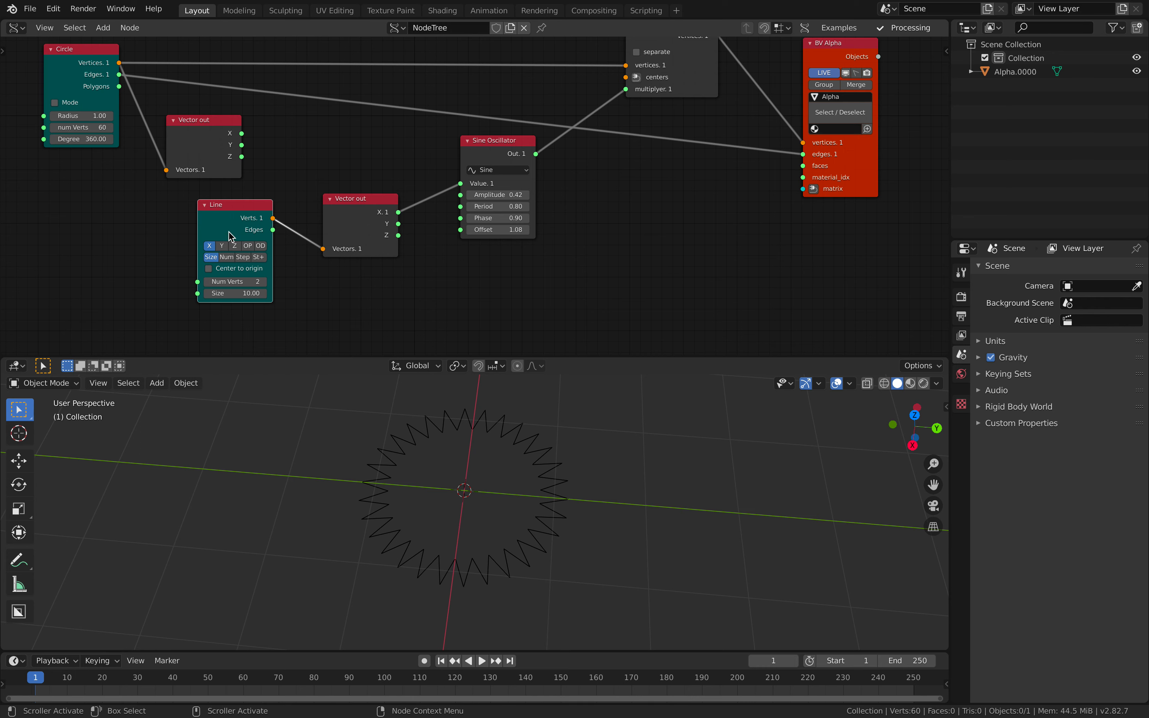
left_click_drag(228, 236, 218, 232)
Step: Try the Line's Num mode with 4 vertices, and restore Size mode with 2 vertices
left_click(215, 252)
left_click_drag(234, 275, 256, 275)
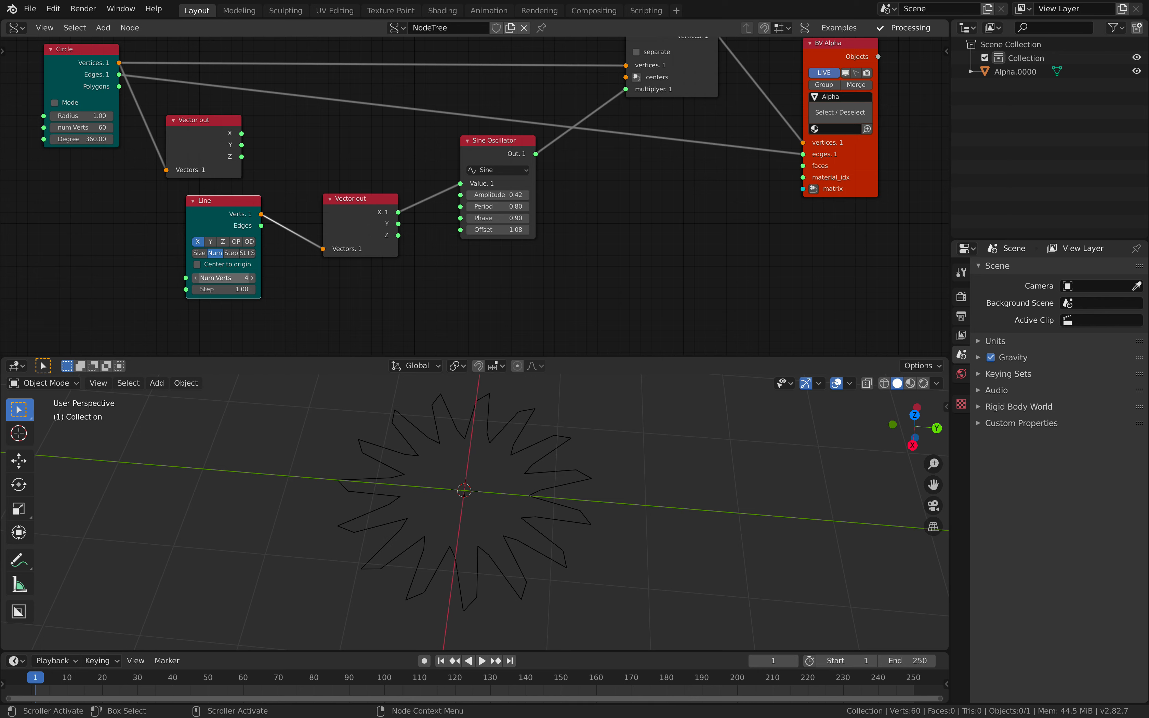
type("2")
key("Return")
left_click(203, 254)
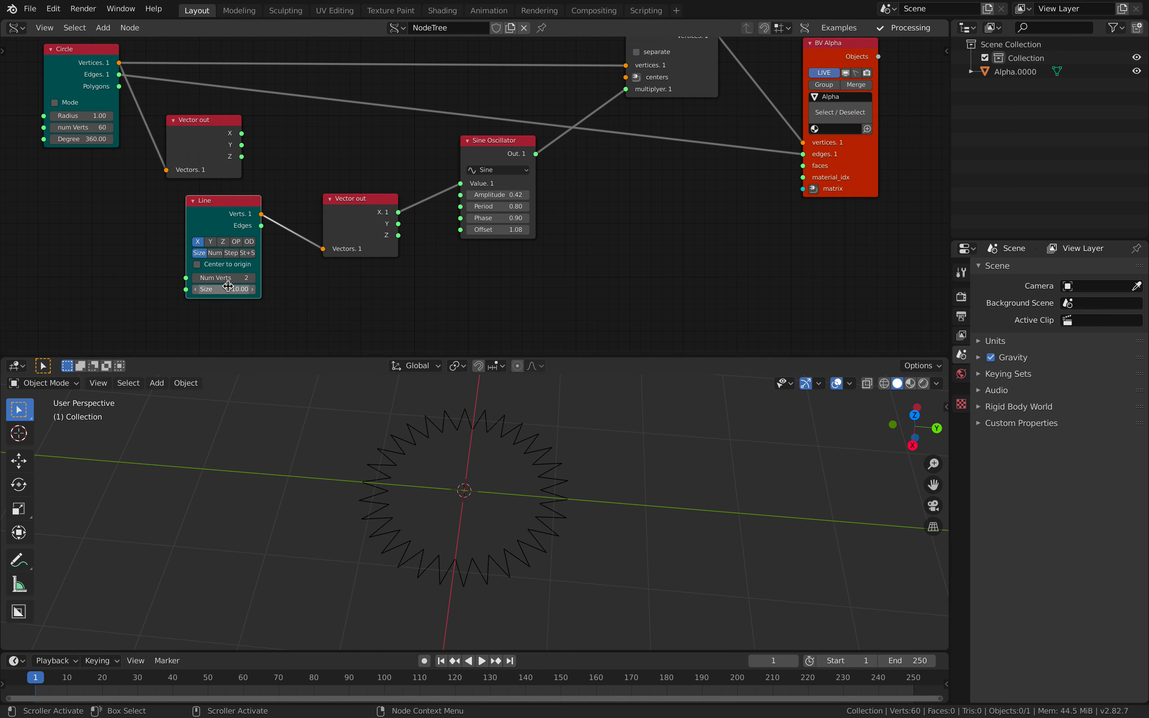
Step: Set the Line's size to 13.24 and the Sine Oscillator's period to 1.16
mouse_move(223, 289)
left_mouse_down()
mouse_move(297, 288)
mouse_move(235, 289)
left_mouse_up()
mouse_move(488, 195)
left_mouse_down()
mouse_move(517, 195)
mouse_move(504, 207)
mouse_move(515, 206)
mouse_move(471, 197)
left_mouse_up()
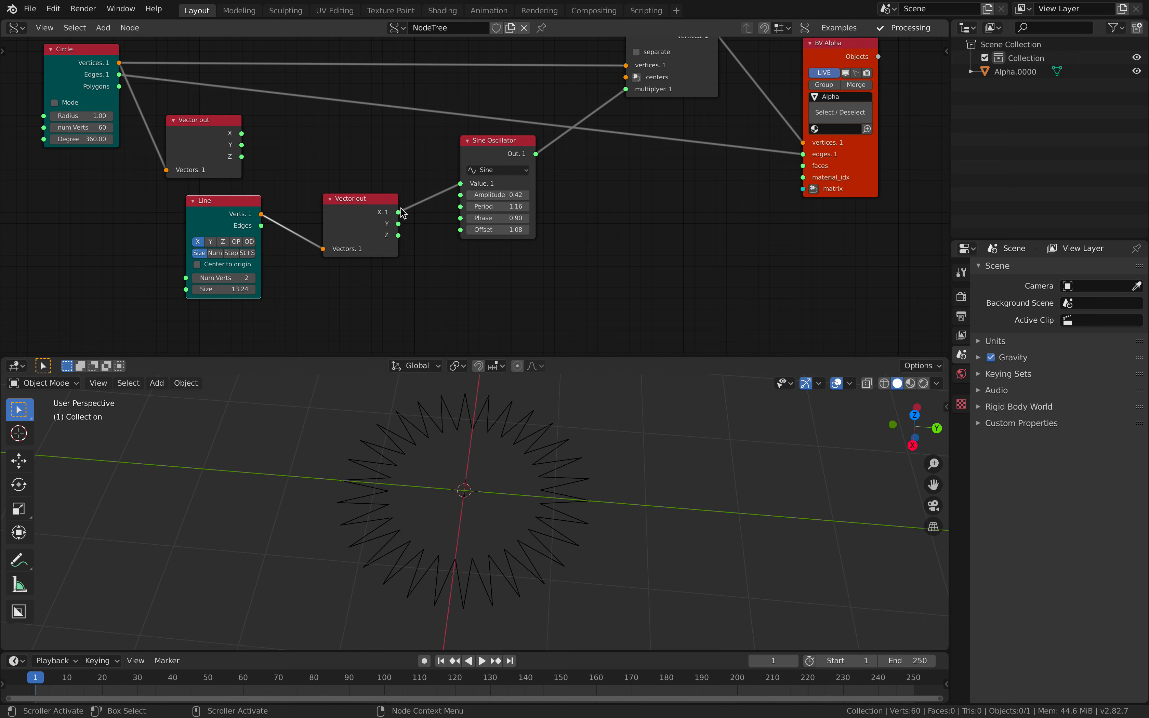
Step: Move the second Vector out and the Sine Oscillator closer to the Line node and save the file
left_click_drag(380, 205, 344, 215)
left_click_drag(493, 166, 434, 193)
key("ctrl+s")
Step: Add a Vector Noise node beside the Sine Oscillator
middle_click_drag(532, 191, 521, 194)
key("shift+a")
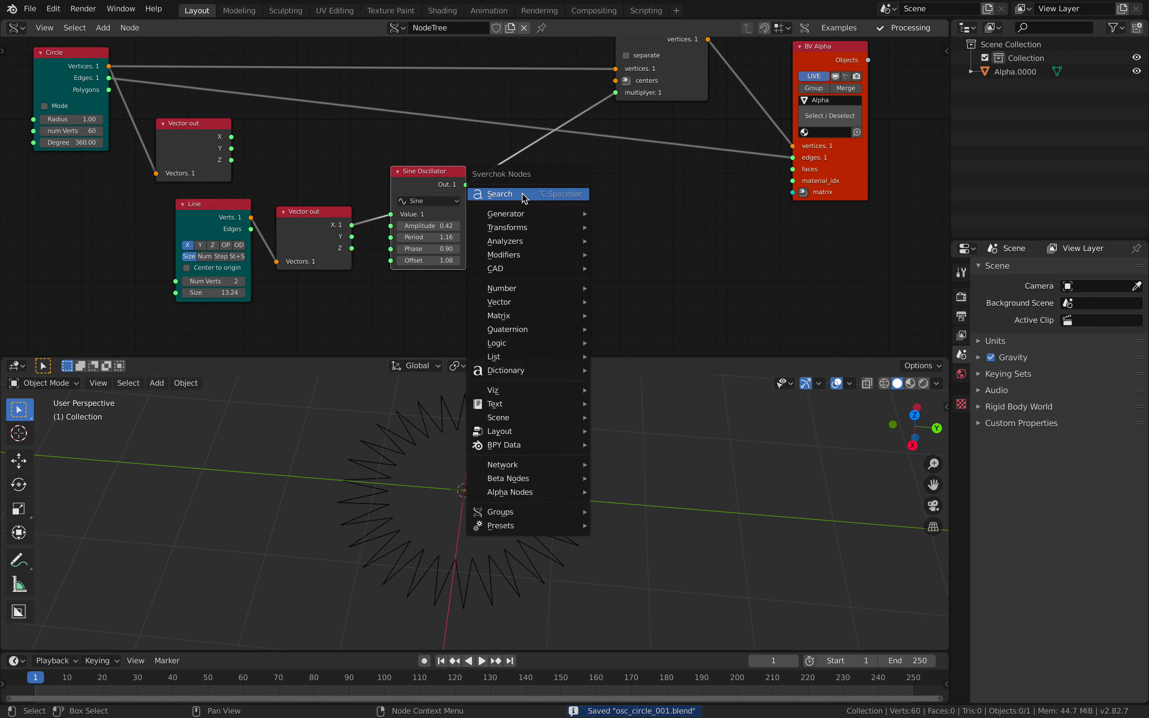
left_click(524, 196)
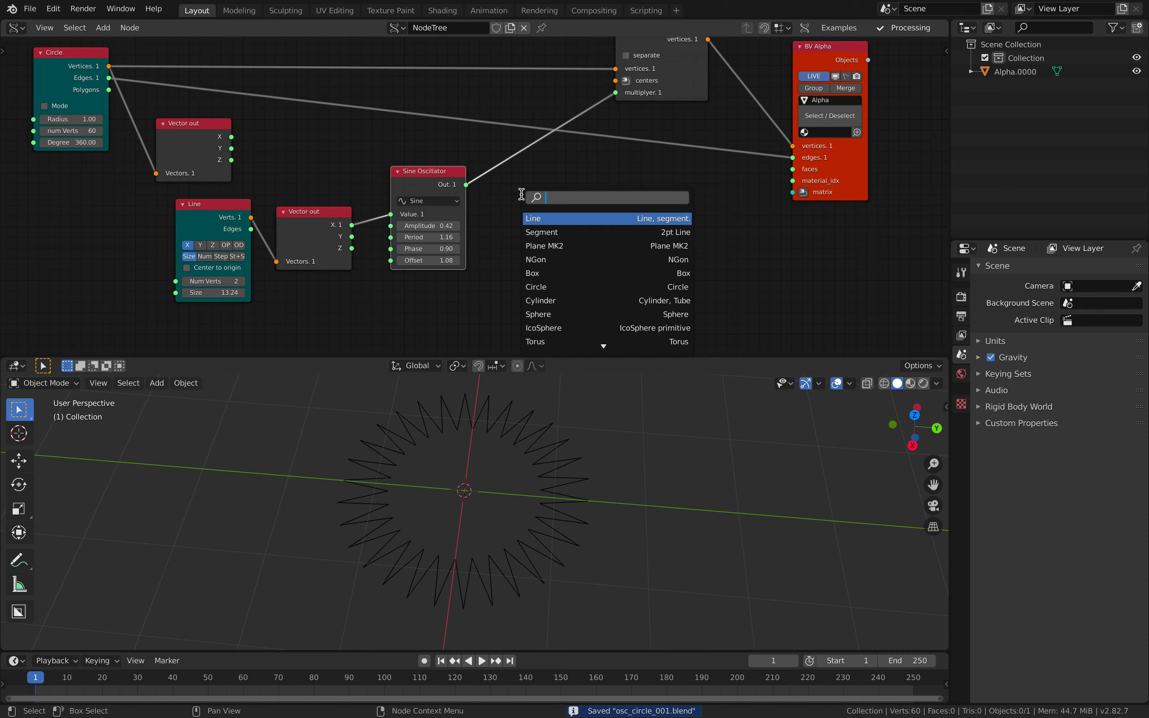
type("noise")
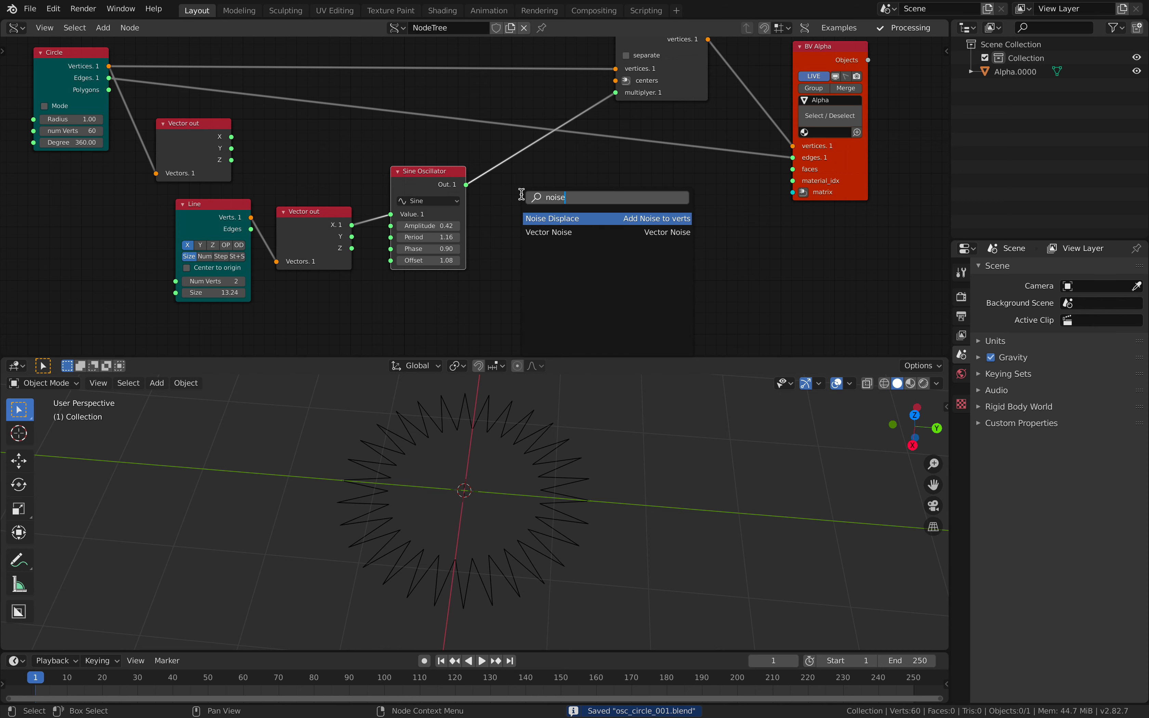
left_click(540, 231)
left_click(534, 176)
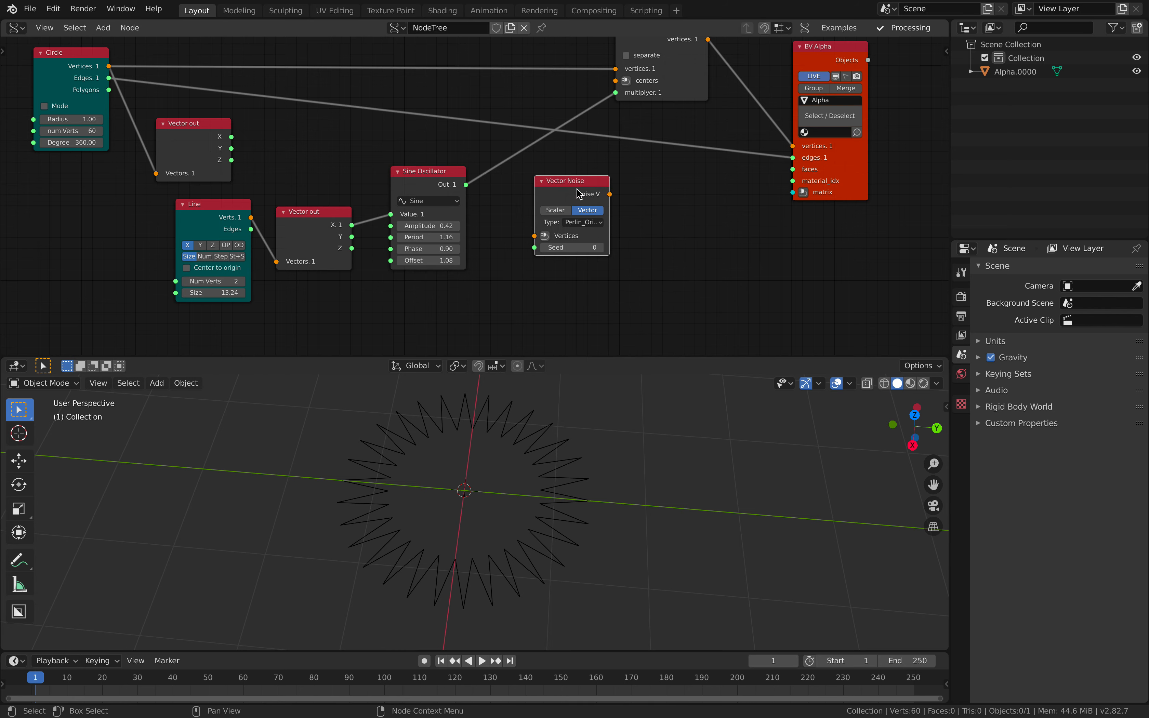
Step: Add a Noise Displace node below the Vector Noise node
key("alt+space")
type("noise")
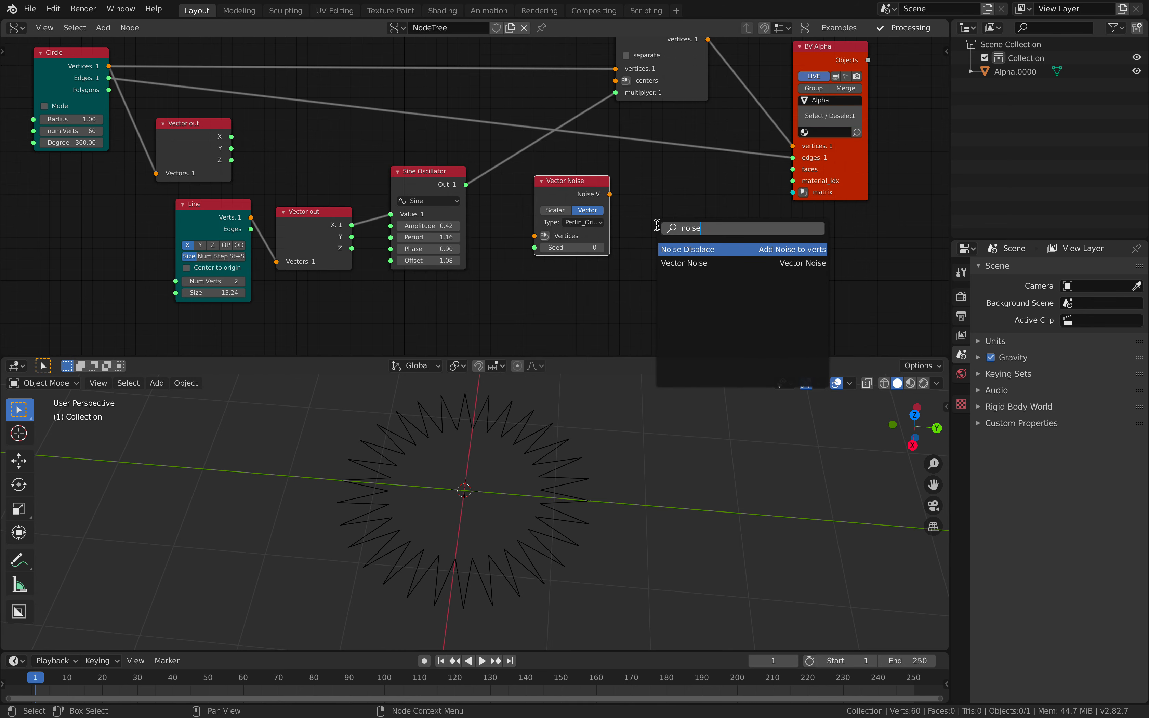
left_click(682, 249)
left_click(560, 268)
Step: Shift the Vector Noise node slightly and switch its output to Scalar
middle_click_drag(576, 218, 536, 194)
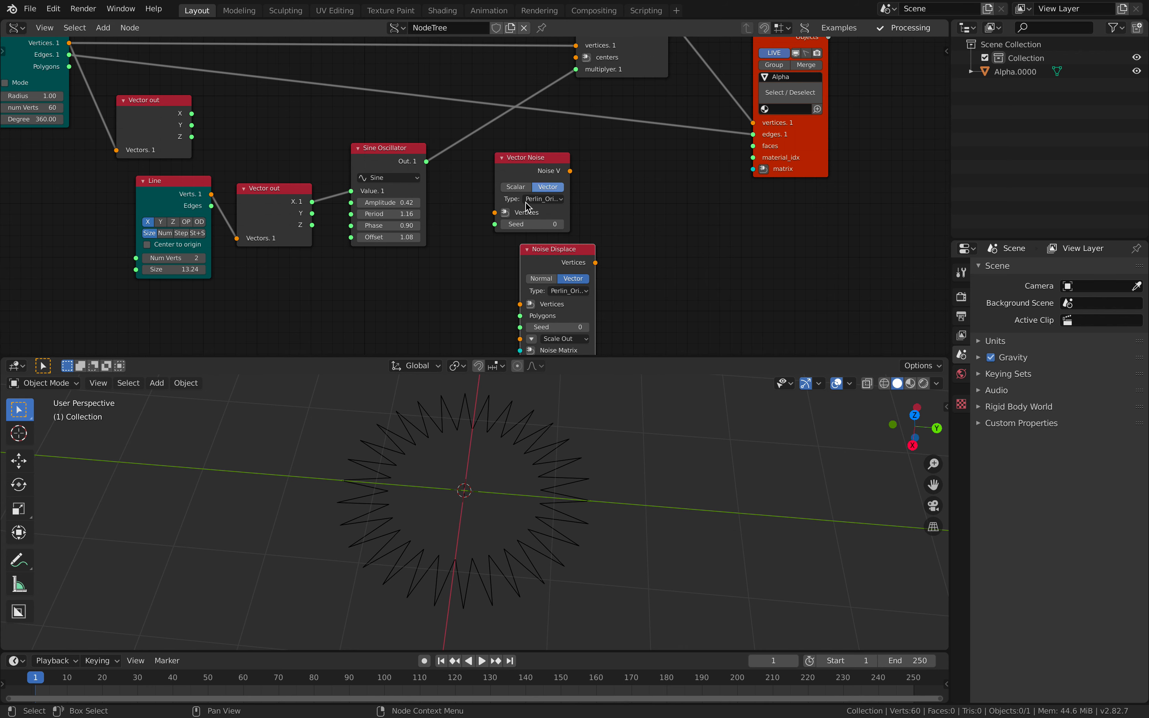
left_click_drag(537, 162, 555, 162)
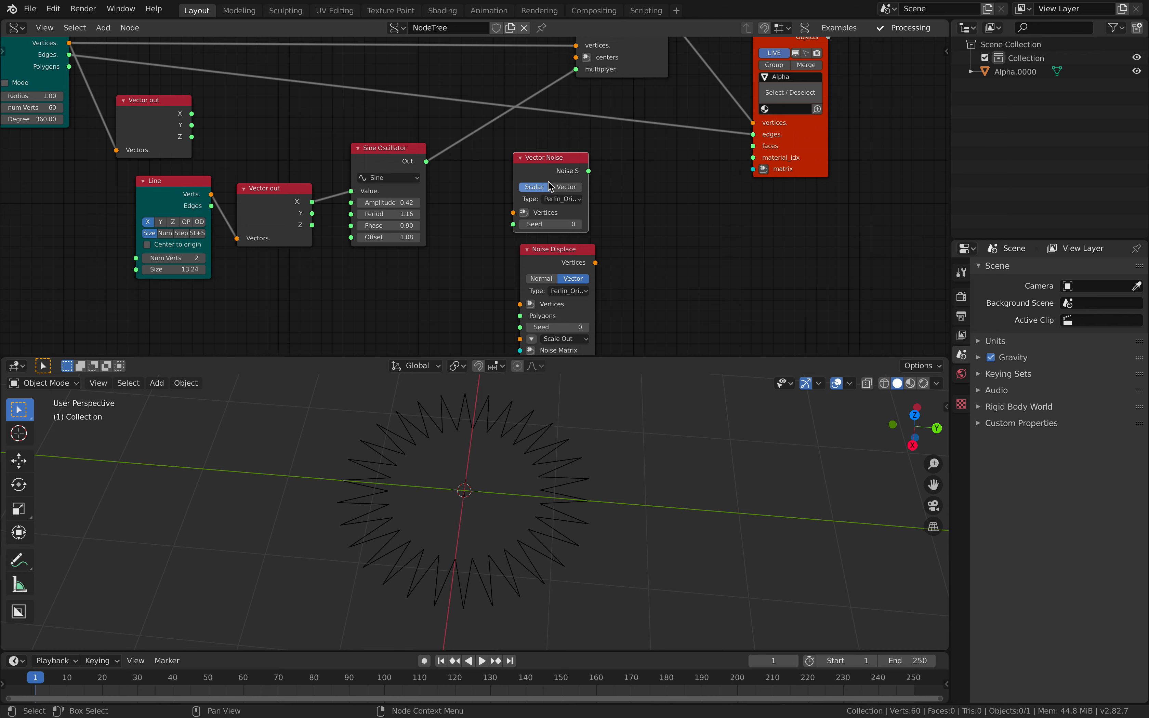
middle_click_drag(526, 207, 534, 218)
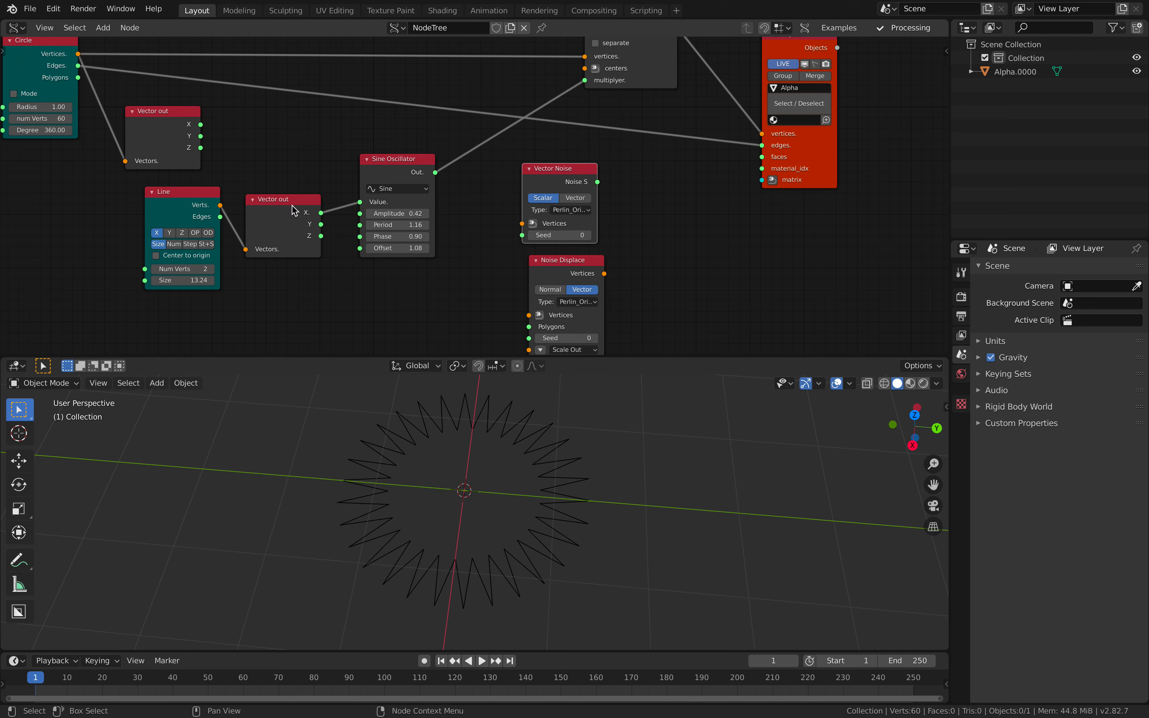
Step: Connect the Line's Verts to Vector Noise, link its output to the Scale's multiplyer, and set the seed to 58
left_click_drag(212, 204, 522, 223)
left_click_drag(593, 189, 589, 87)
left_click_drag(528, 236, 547, 236)
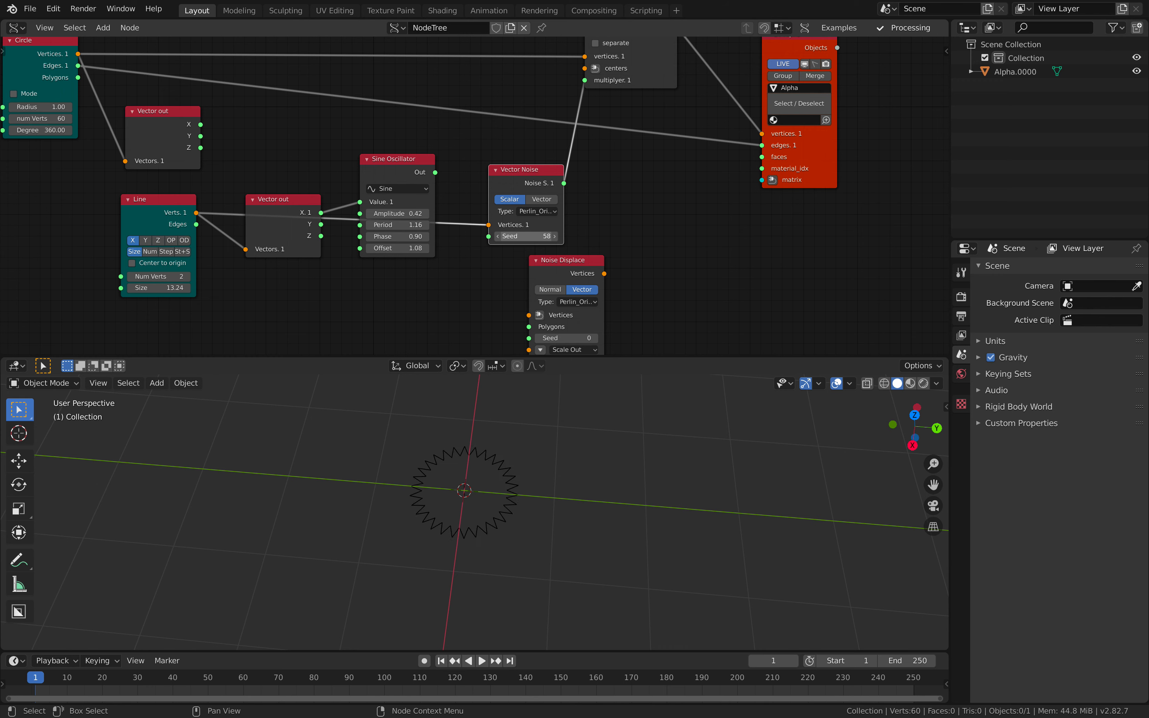
Step: Move the Sine Oscillator up and reconnect its output to the Scale's multiplyer input
left_click_drag(540, 179, 540, 181)
left_click_drag(404, 170, 457, 145)
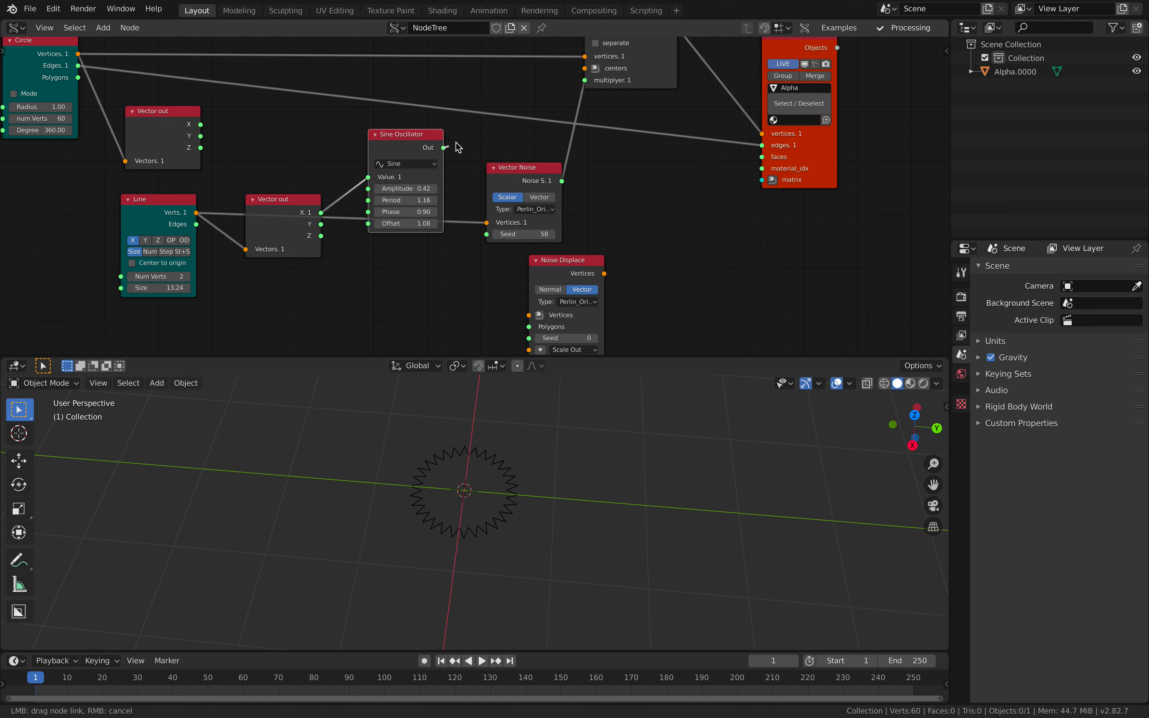
left_click_drag(576, 89, 583, 81)
Step: Delete the Vector Noise and Noise Displace nodes
left_click(546, 219)
key("x")
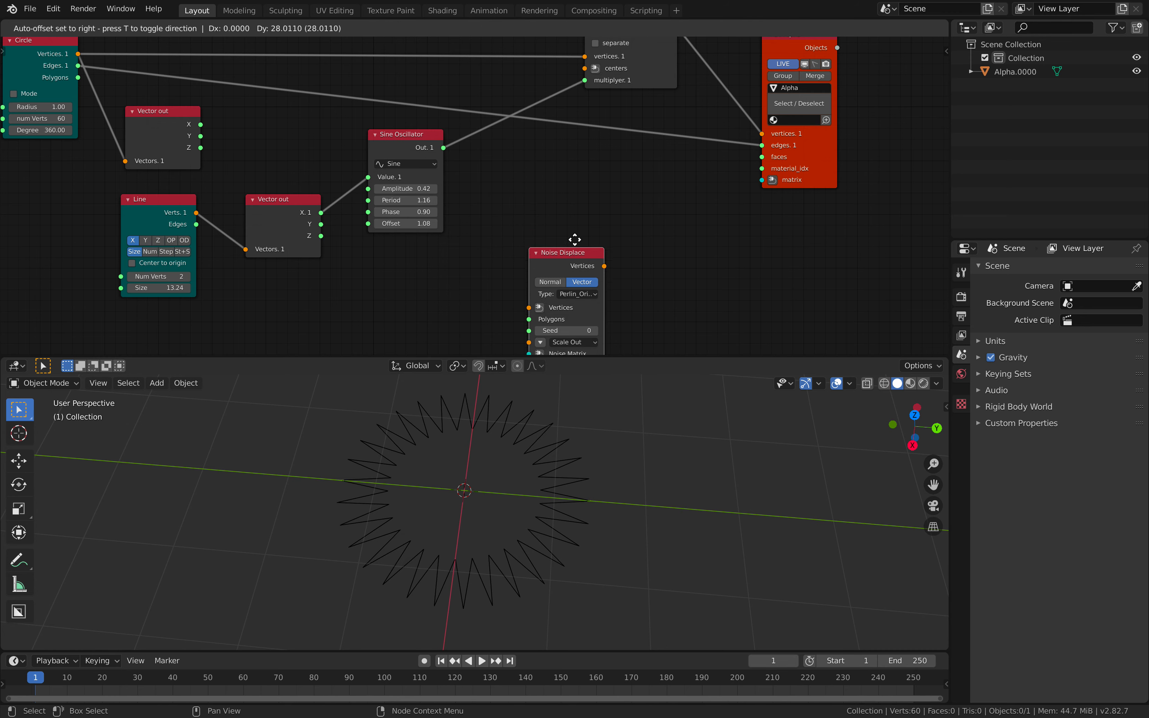
left_click_drag(572, 261, 564, 188)
key("x")
Step: Set the Sine Oscillator's amplitude to 0.30, period 1.82, phase 1.38 and offset 1.26, and the Line to 116 vertices and size 14.02
scroll(515, 256, "up", 1)
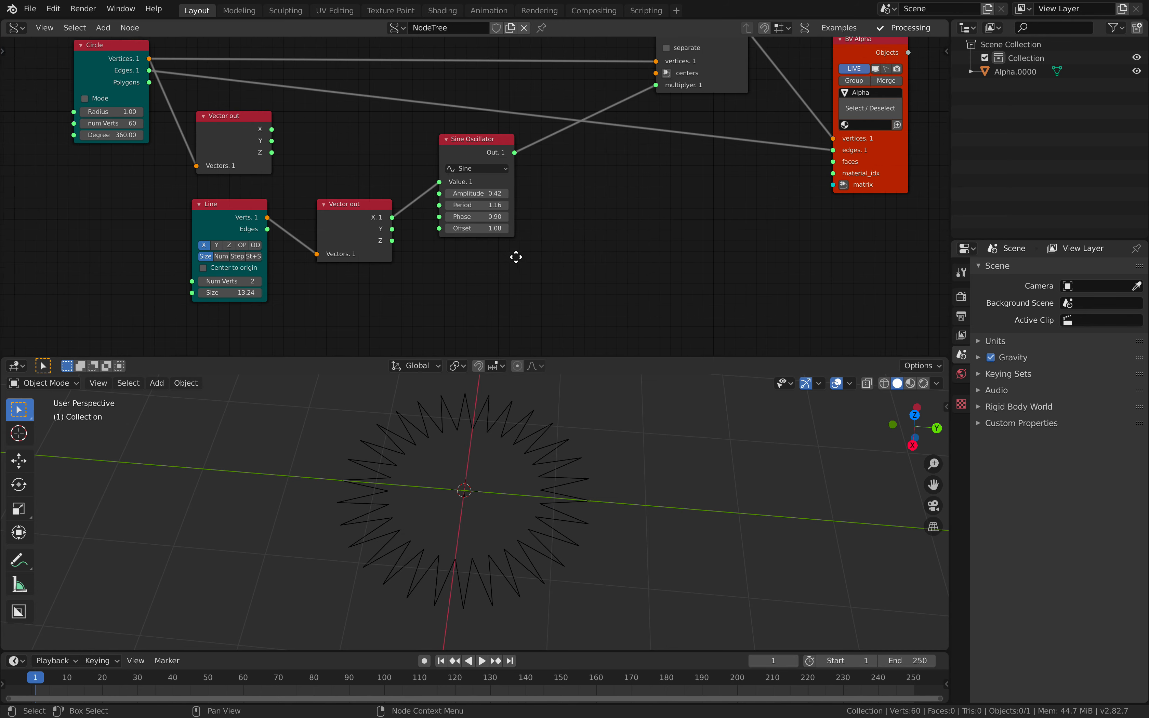
left_click_drag(477, 194, 485, 232)
middle_click_drag(476, 266, 521, 269)
mouse_move(253, 291)
left_mouse_down()
mouse_move(308, 292)
mouse_move(259, 305)
left_mouse_up()
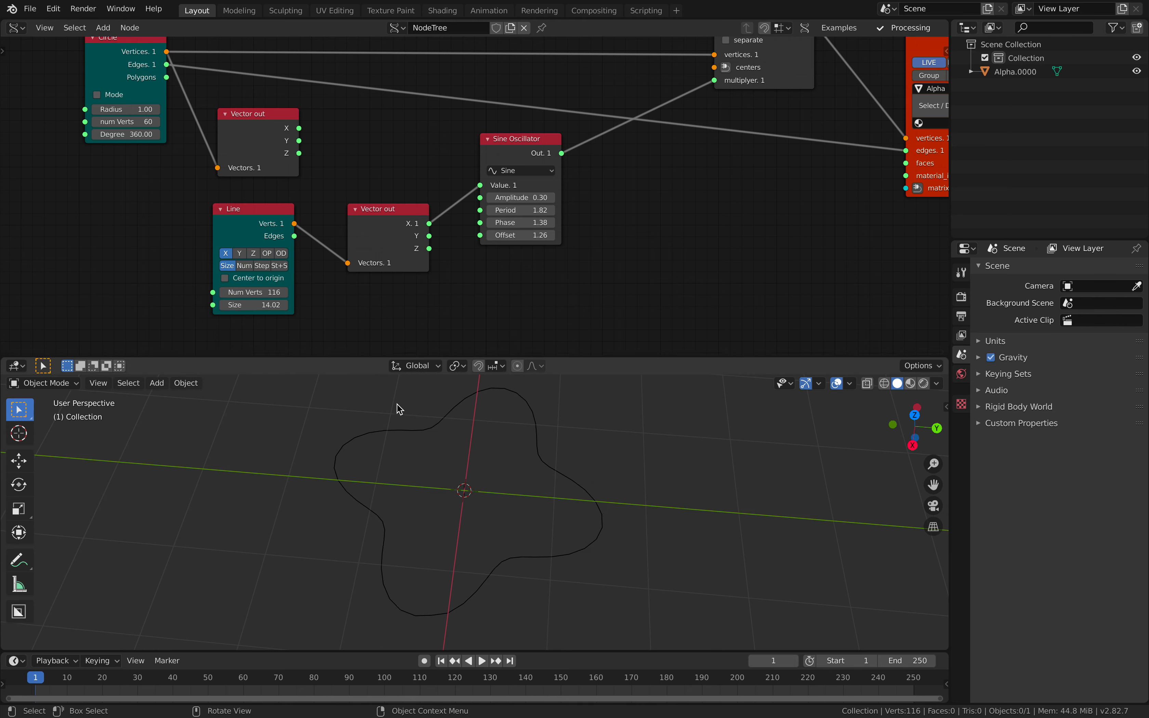
Step: Set the Sine Oscillator's amplitude to 0.72, period to 1.86 and phase to 1.08, and save the file
left_click_drag(522, 198, 546, 214)
type("3")
key("Return")
left_click_drag(551, 214, 615, 222)
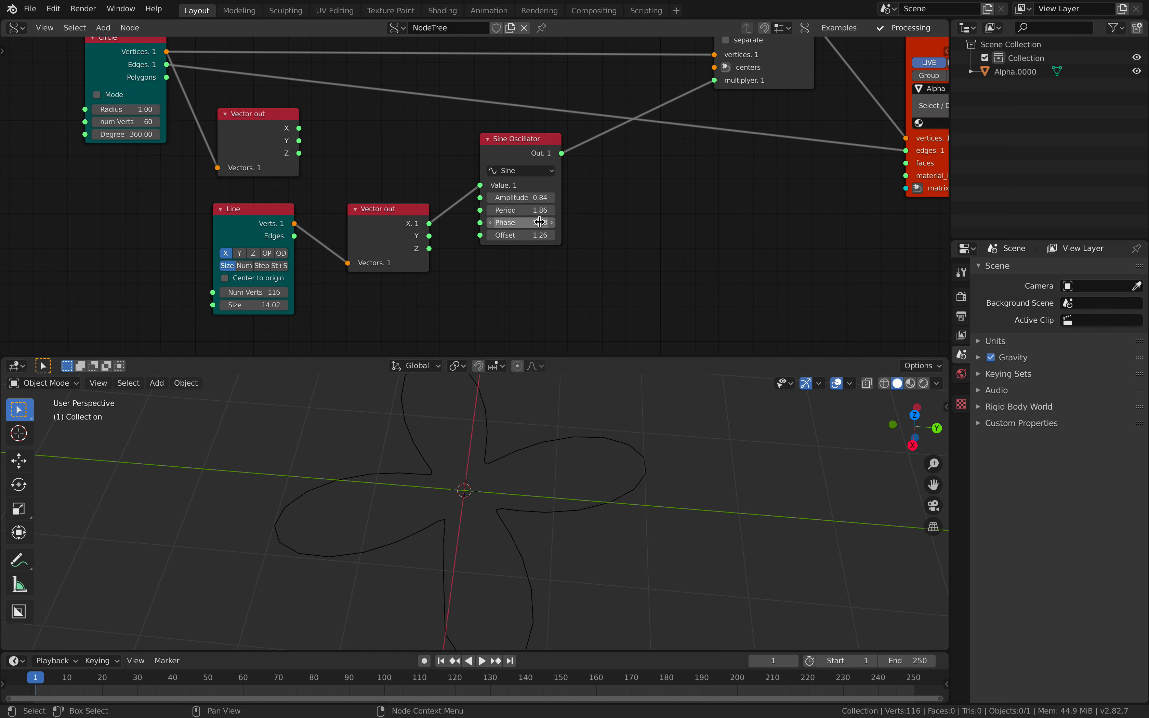
left_click_drag(533, 235, 527, 197)
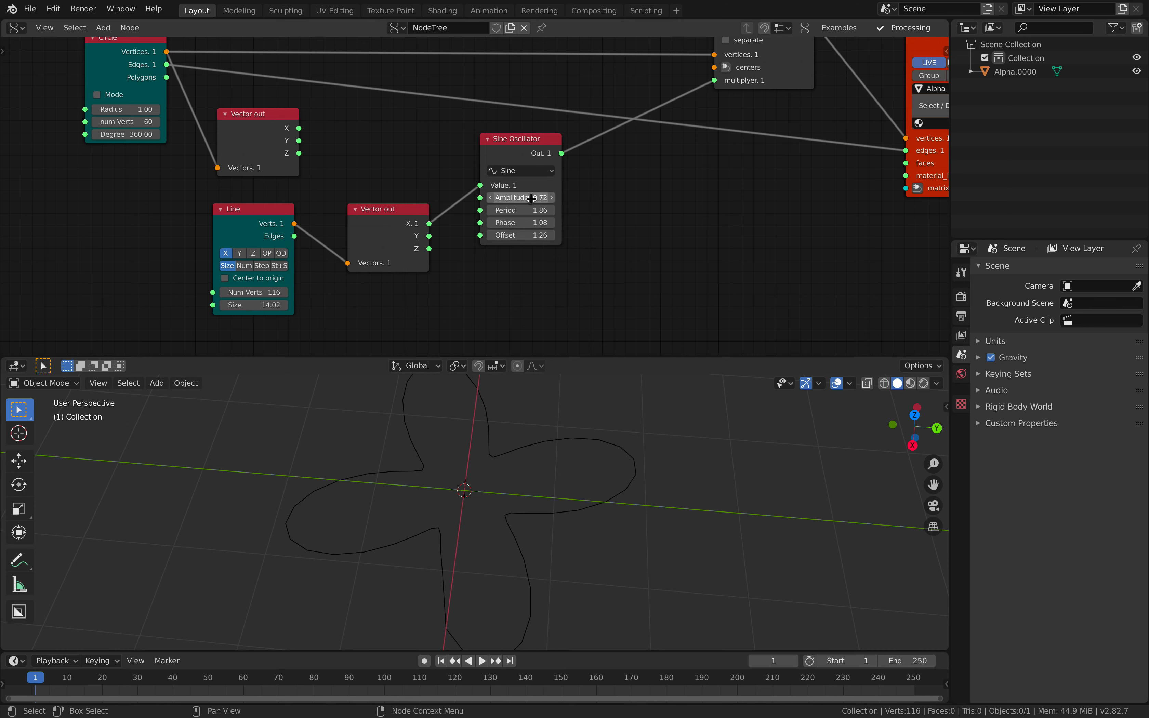
middle_click_drag(584, 473, 613, 475)
key("ctrl+s")
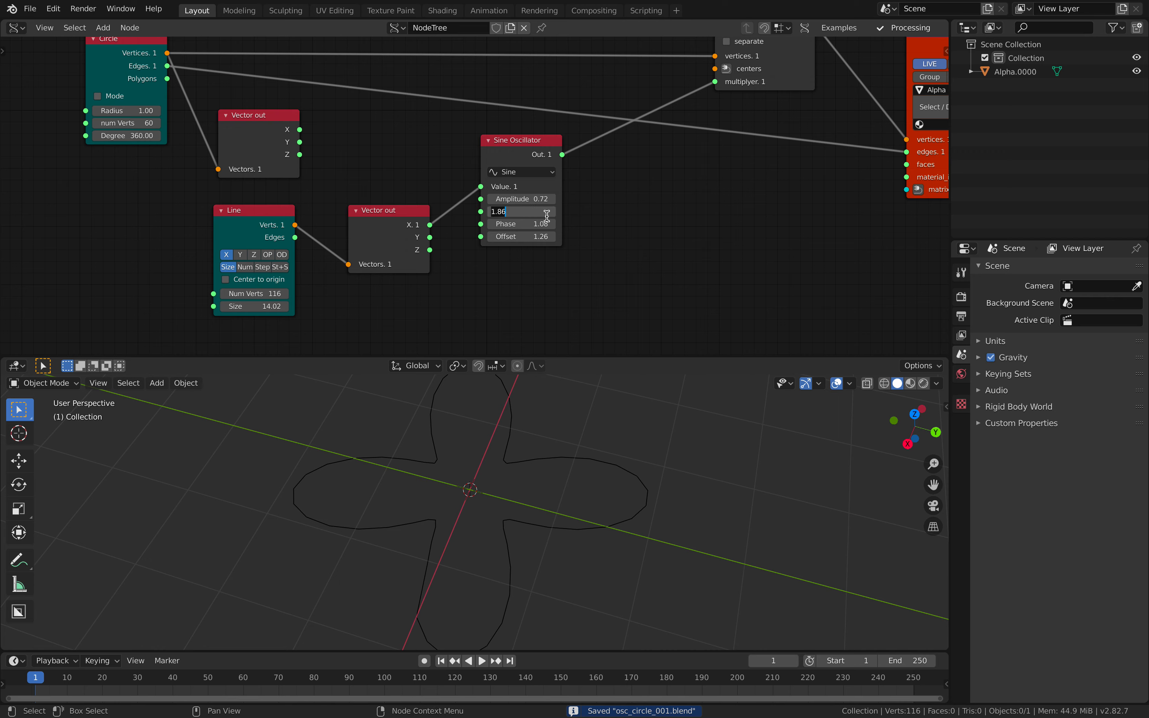
Step: Set the Sine Oscillator's period to 0.90 and the Line to 324 vertices and size 29.32, and save the file
mouse_move(527, 211)
left_mouse_down()
mouse_move(496, 211)
mouse_move(526, 211)
left_mouse_up()
left_click_drag(281, 289, 375, 288)
mouse_move(522, 212)
left_mouse_down()
mouse_move(496, 211)
mouse_move(508, 211)
left_mouse_up()
left_click_drag(258, 309, 304, 310)
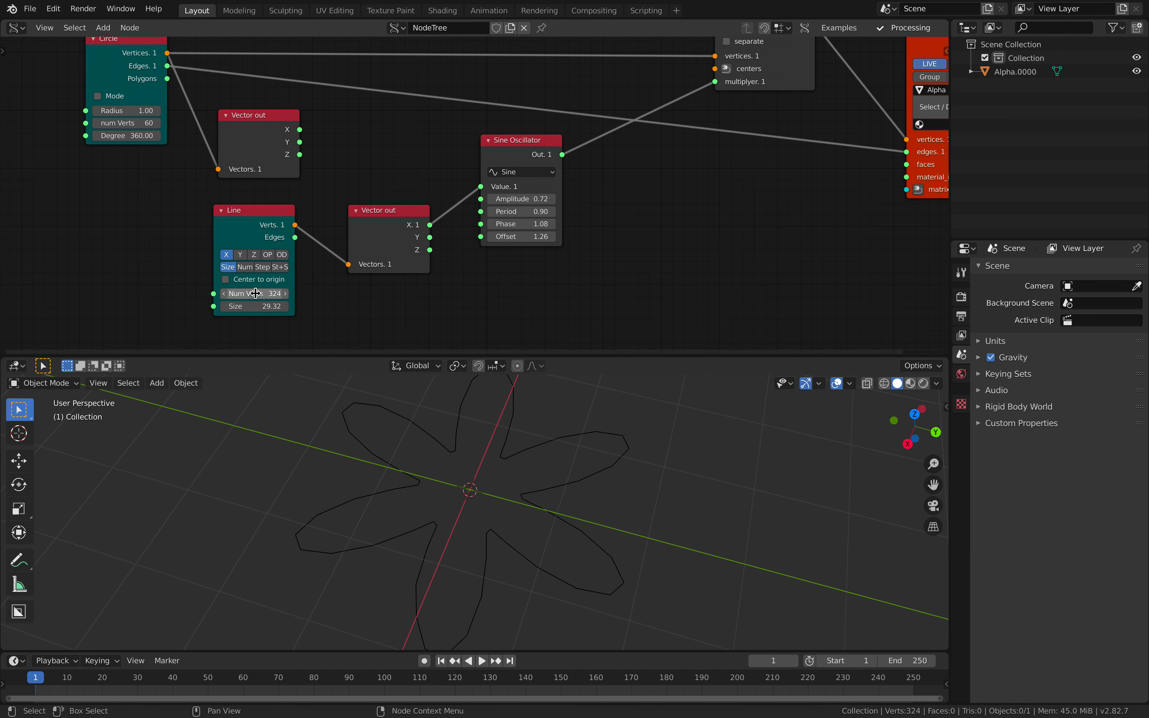
scroll(375, 214, "down", 1)
key("ctrl+s")
Step: Nudge the second Vector out and Sine Oscillator nodes into place, keeping the oscillator linked to the Scale's multiplyer
middle_click_drag(379, 212, 343, 209)
left_click_drag(389, 235, 392, 220)
left_click_drag(501, 176, 500, 181)
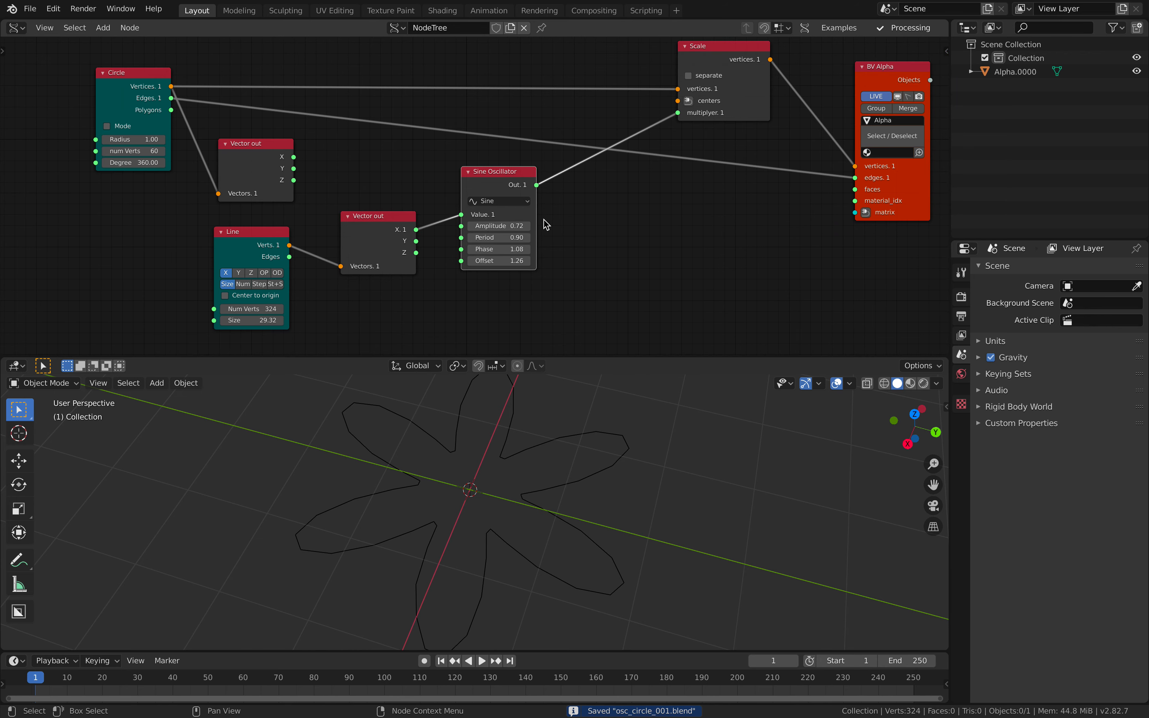
left_click_drag(710, 110, 677, 110)
Step: Try the Square function on the oscillator node
middle_click_drag(546, 451, 540, 469)
scroll(522, 200, "up", 2)
left_click(542, 176)
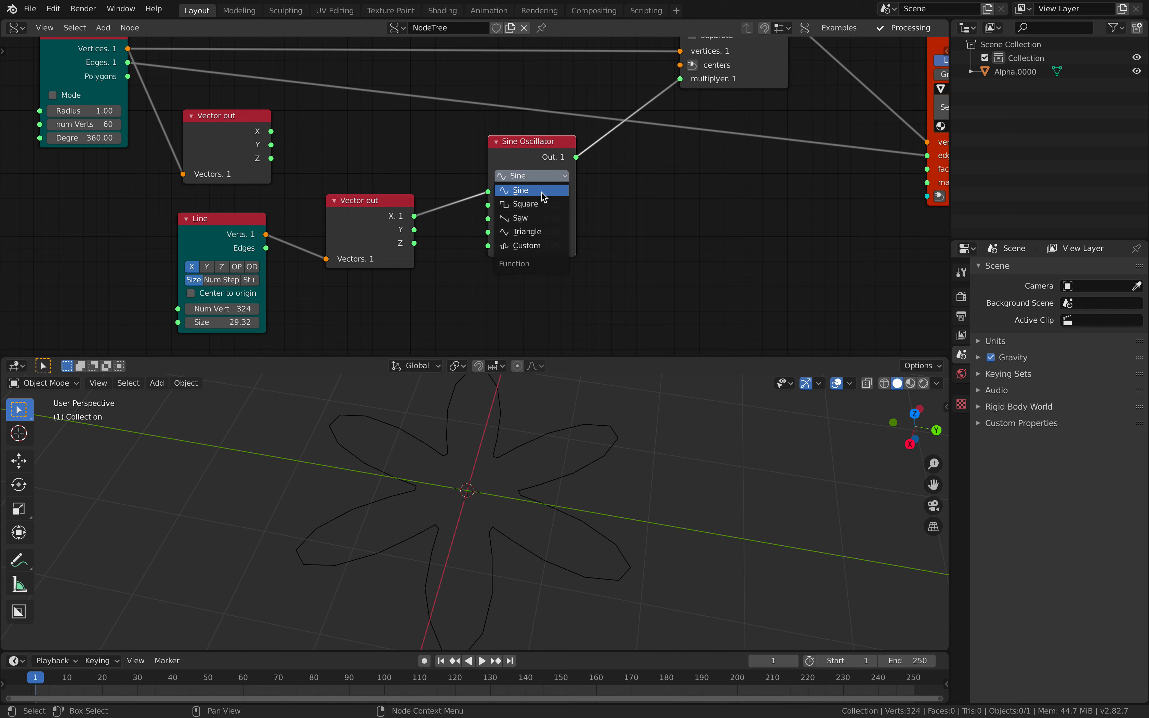
left_click(542, 204)
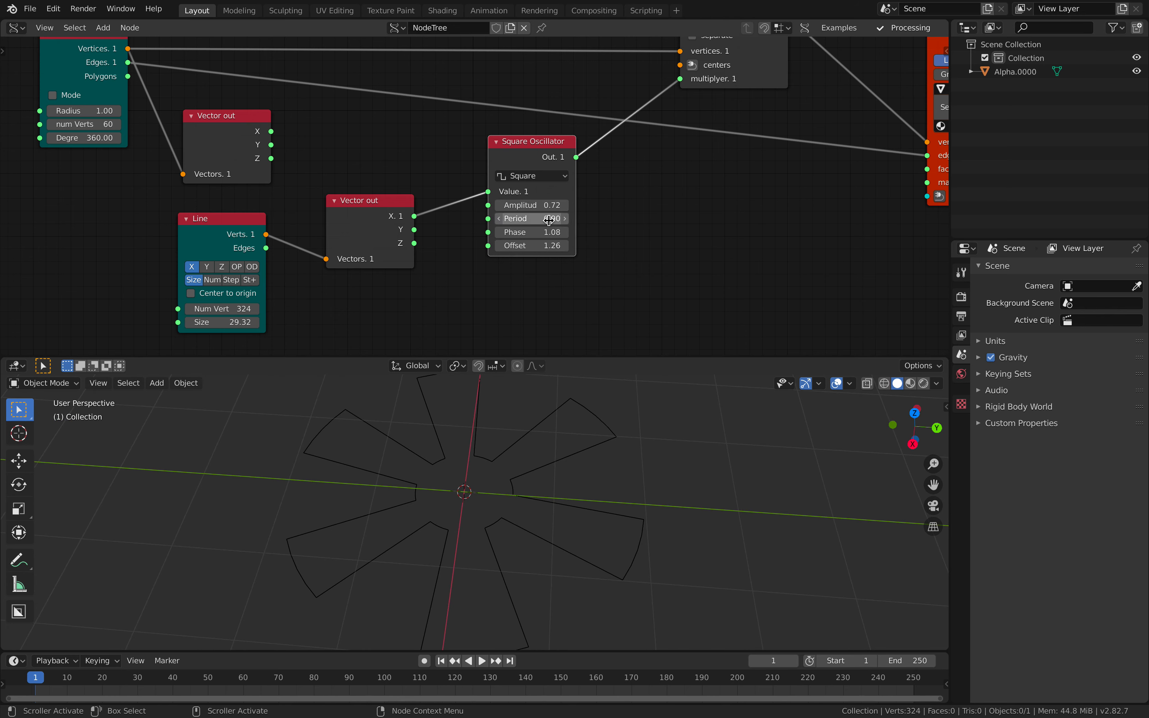
Step: Switch the oscillator's function to Saw with amplitude 0.60, period 1.86 and phase 2.10
left_click_drag(531, 205, 553, 224)
left_click(549, 181)
left_click(546, 219)
left_click_drag(546, 218, 561, 219)
middle_click_drag(602, 399, 510, 378)
Step: Move the BV Alpha node slightly farther from the Scale node
scroll(658, 202, "down", 2)
middle_click_drag(547, 196, 446, 229)
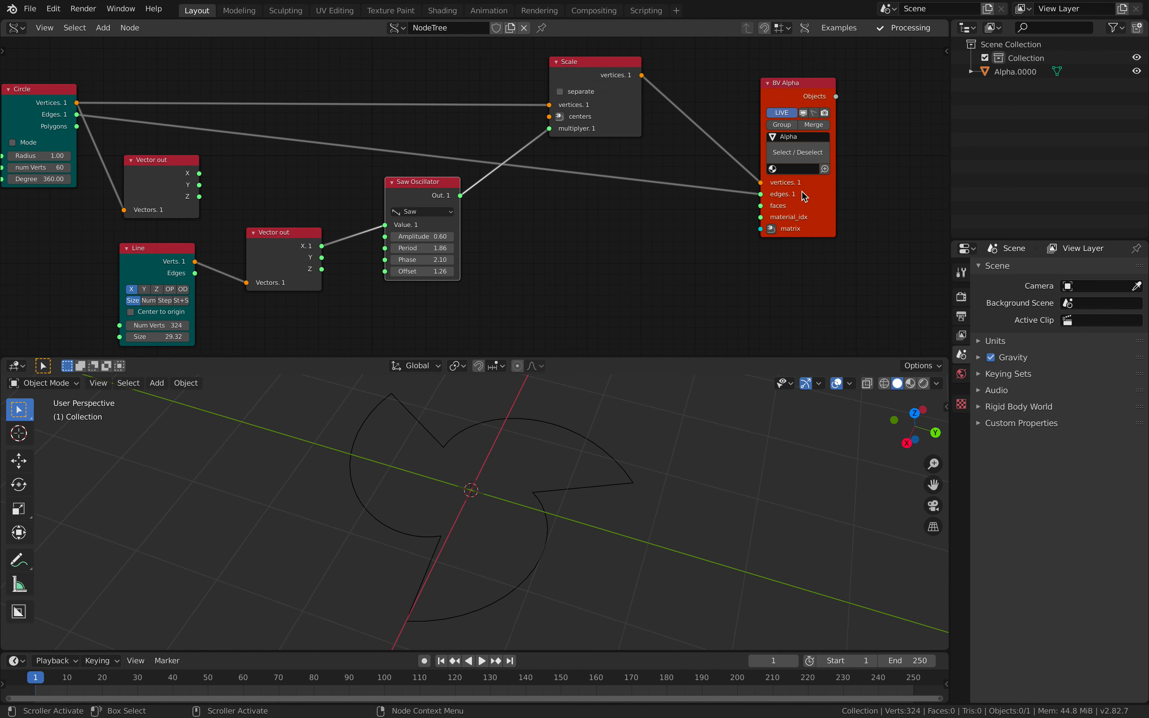
left_click_drag(803, 196, 825, 186)
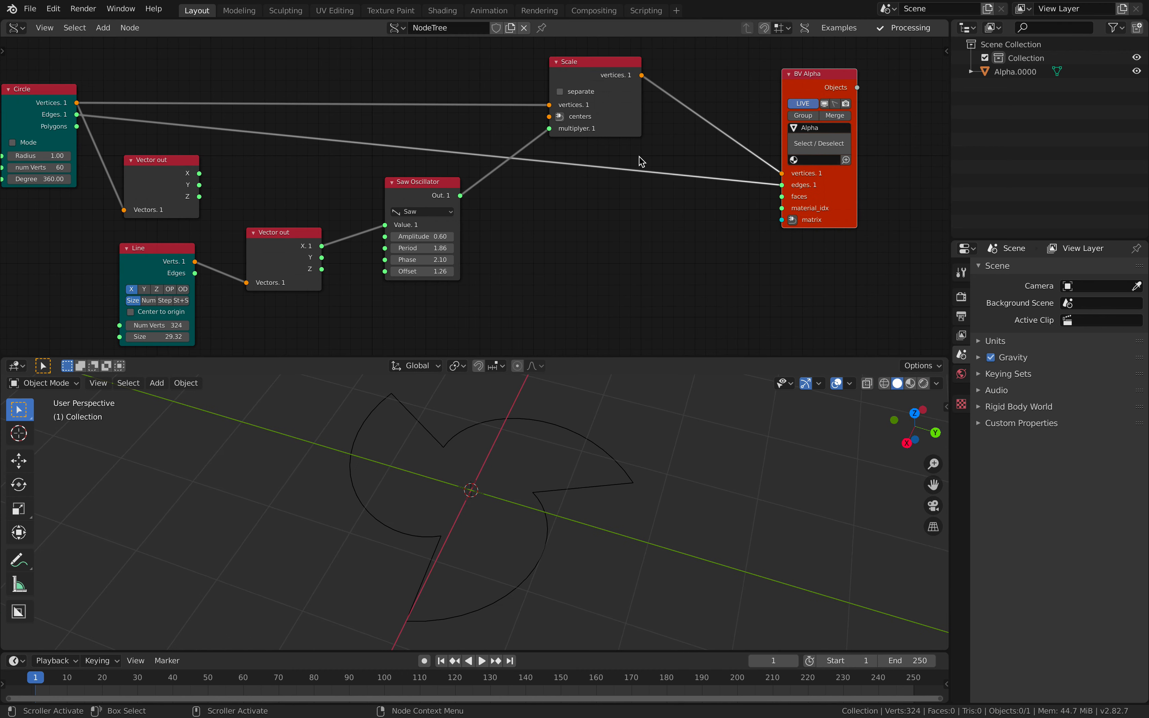
left_click(57, 30)
Step: Select the generated curve object and link the Circle's Polygons to BV Alpha's faces in place of the edges link
middle_click_drag(397, 493, 437, 470)
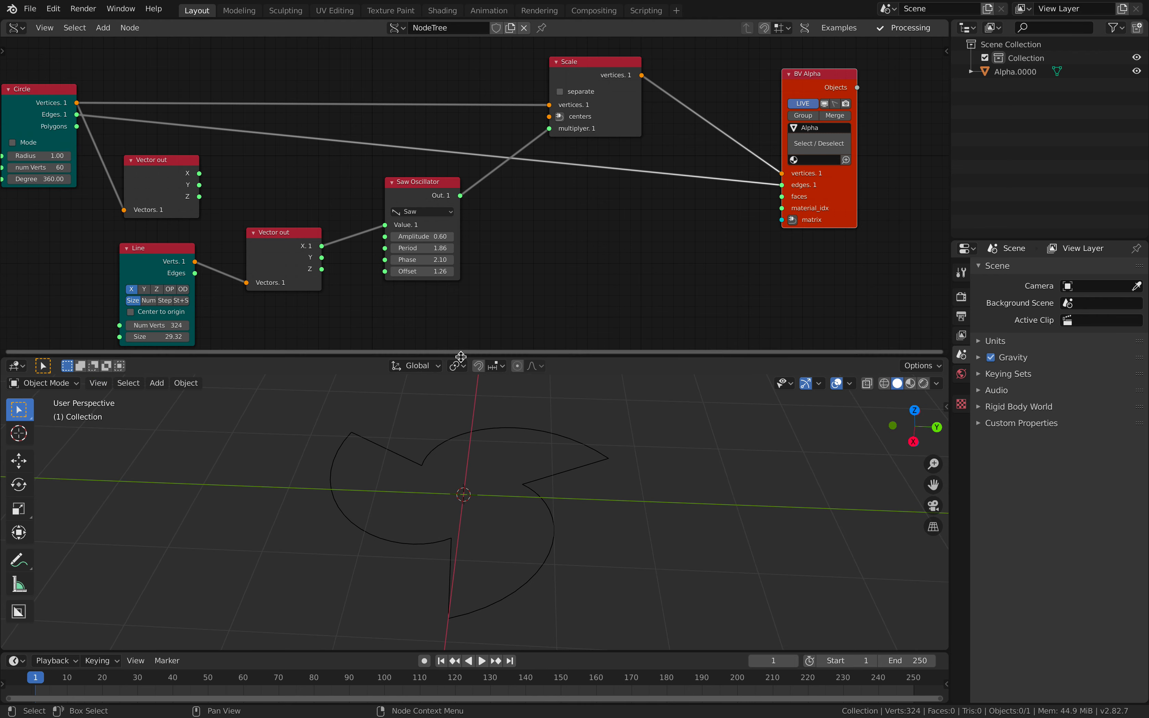
left_click(474, 431)
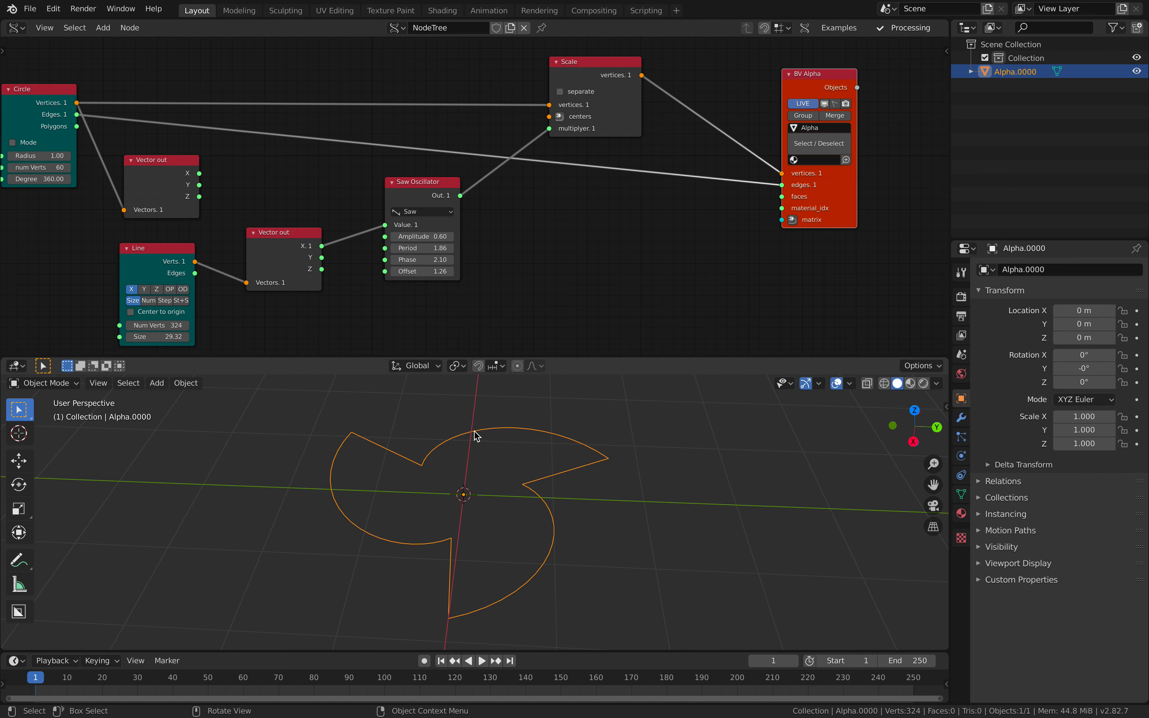
left_click_drag(76, 126, 748, 176)
middle_click_drag(525, 513, 393, 485)
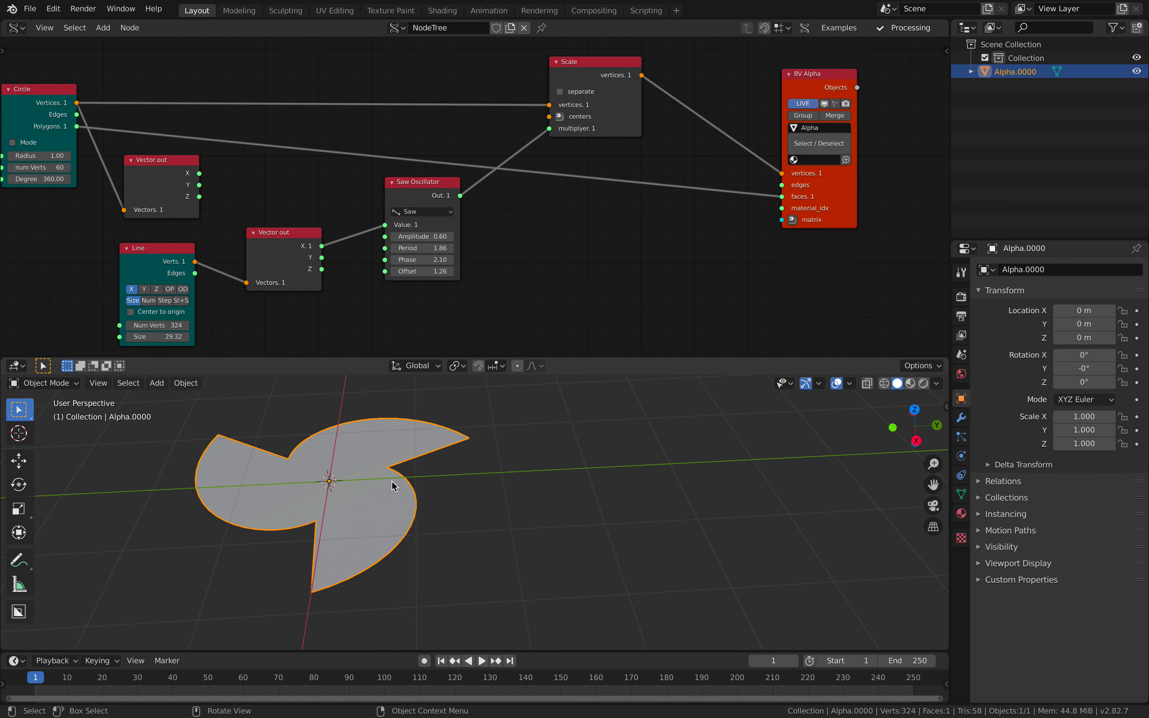
Step: Duplicate the generated shape along the Y axis and delete the copy
key("shift+d")
key("y")
left_click(675, 458)
key("Delete")
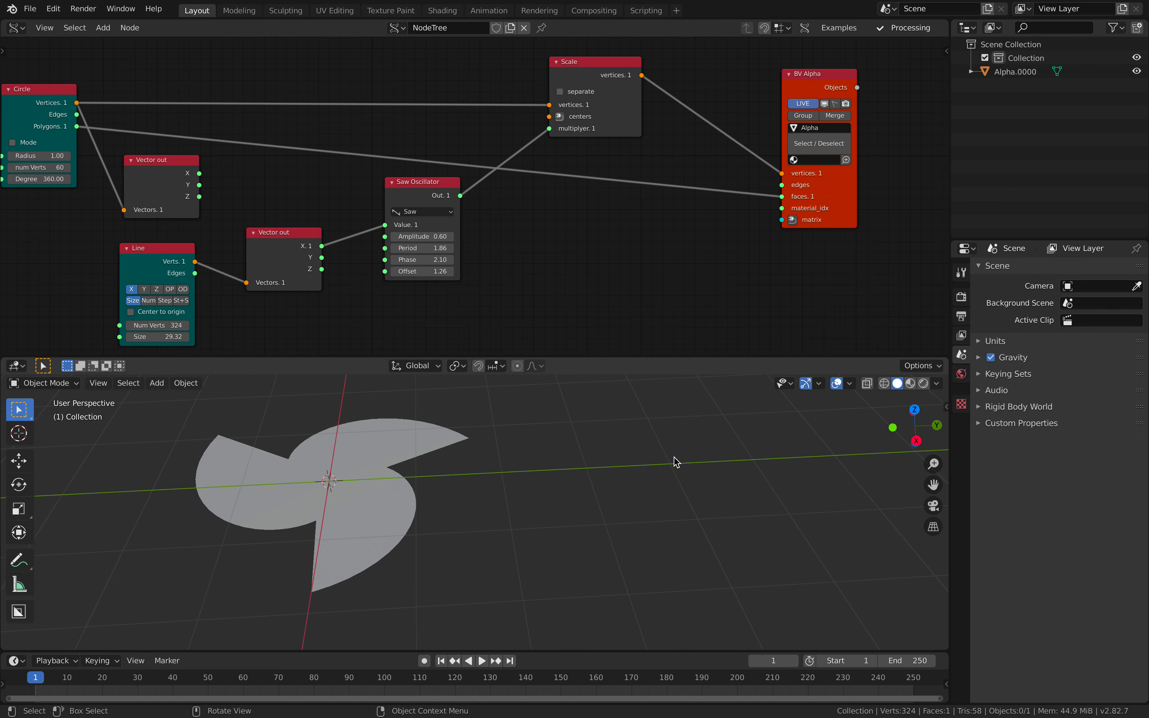
Step: Insert a Solidify node into the vertices link between the Scale and BV Alpha nodes
middle_click_drag(675, 460, 655, 453)
middle_click_drag(670, 221, 598, 228)
key("alt+space")
type("solid")
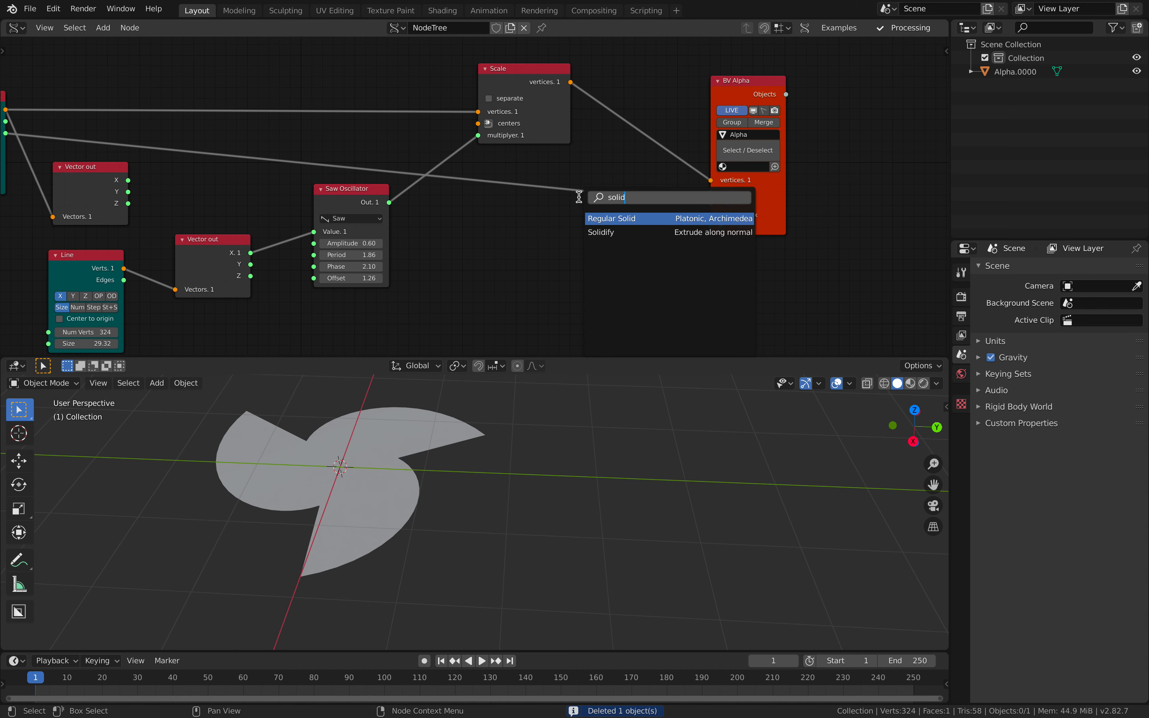
key("Down")
key("Return")
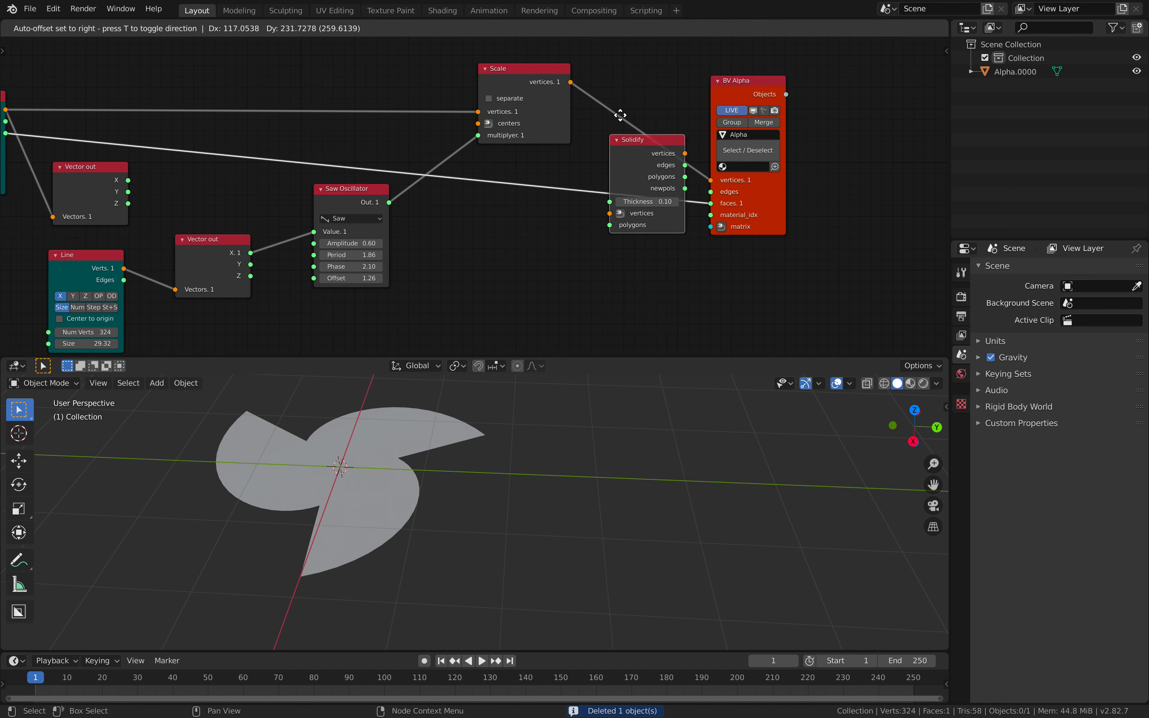
left_click(636, 68)
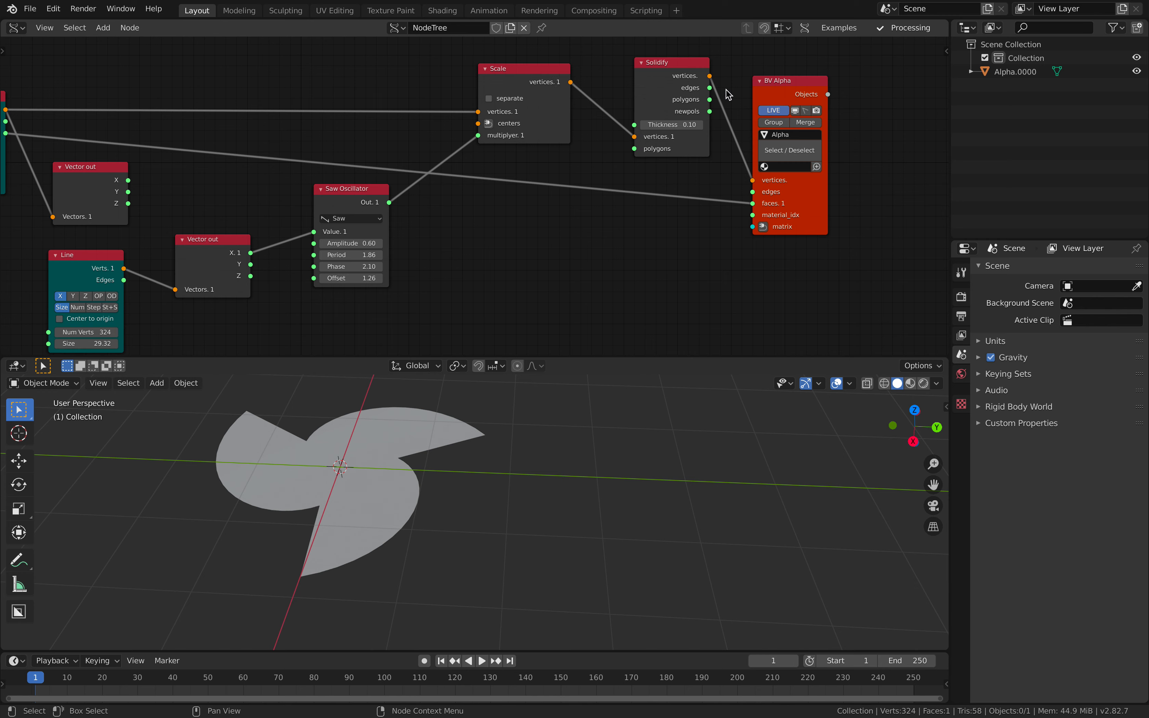
Step: Route the Circle's Polygons through Solidify into BV Alpha's faces with a thickness of 0.22, and save the file
left_click_drag(709, 99, 753, 203)
left_click_drag(634, 149, 10, 140)
mouse_move(680, 125)
left_mouse_down()
mouse_move(708, 125)
mouse_move(690, 125)
left_mouse_up()
middle_click_drag(512, 412, 617, 463)
key("ctrl+s")
Step: Select the solidified shape and give it a Bevel modifier
left_click(500, 456)
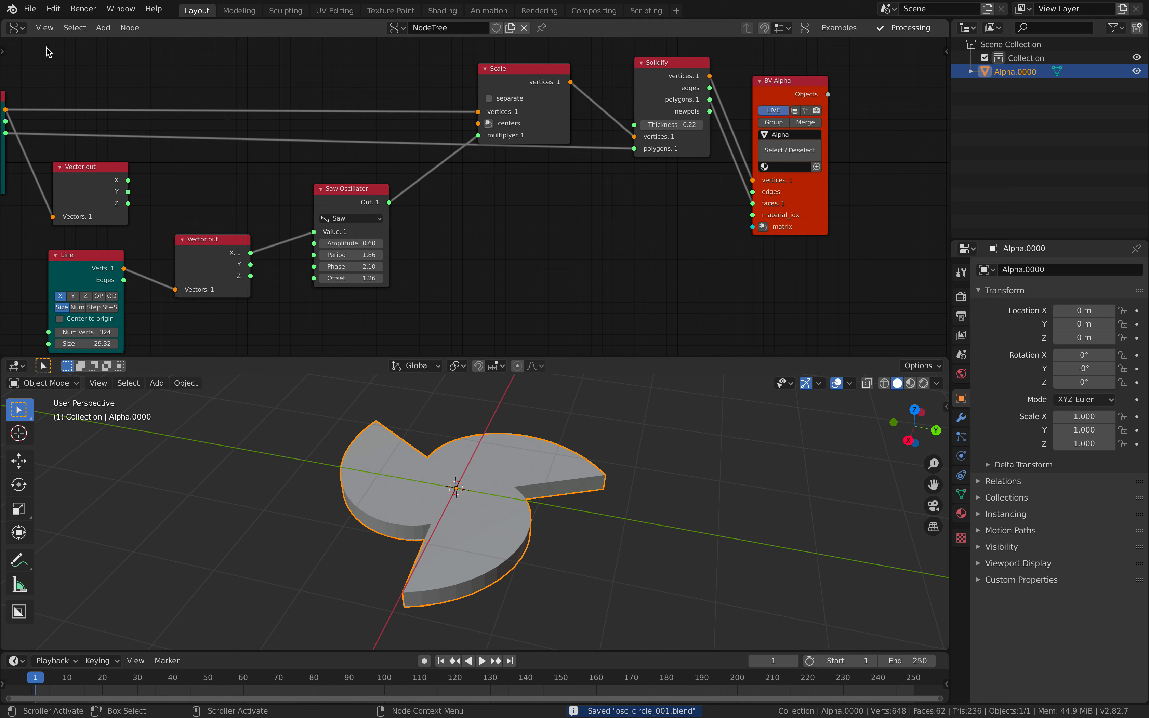
left_click(960, 417)
left_click(1042, 270)
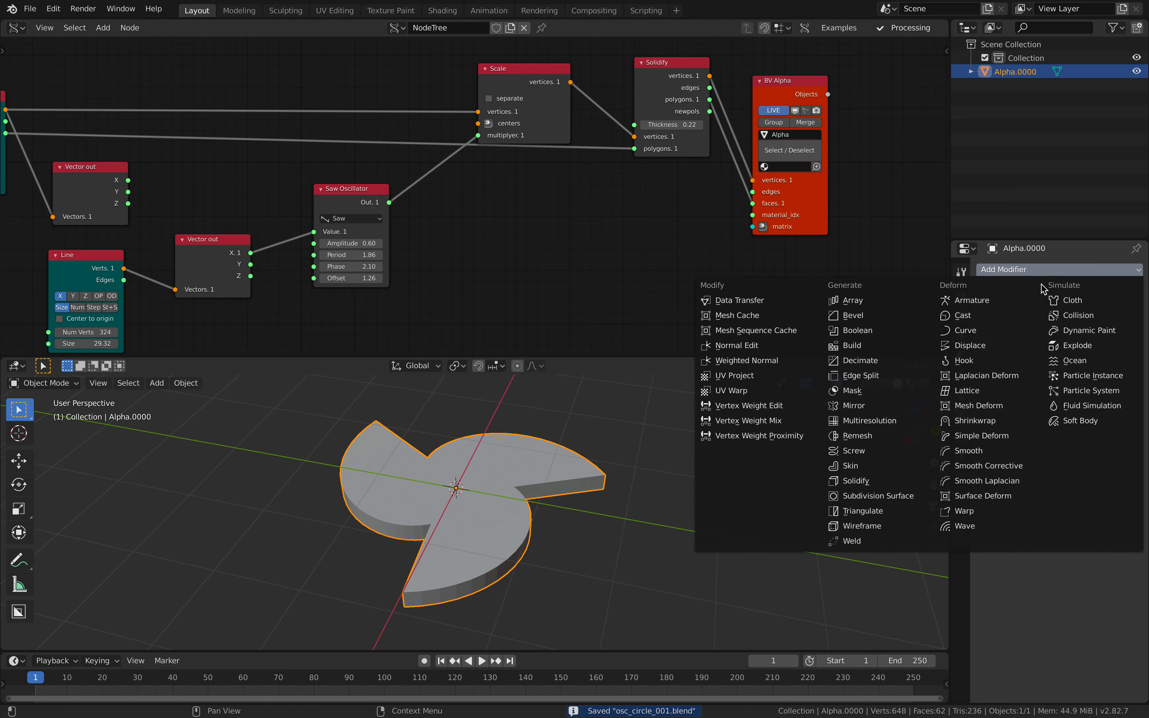
left_click(920, 317)
middle_click_drag(679, 454, 605, 503)
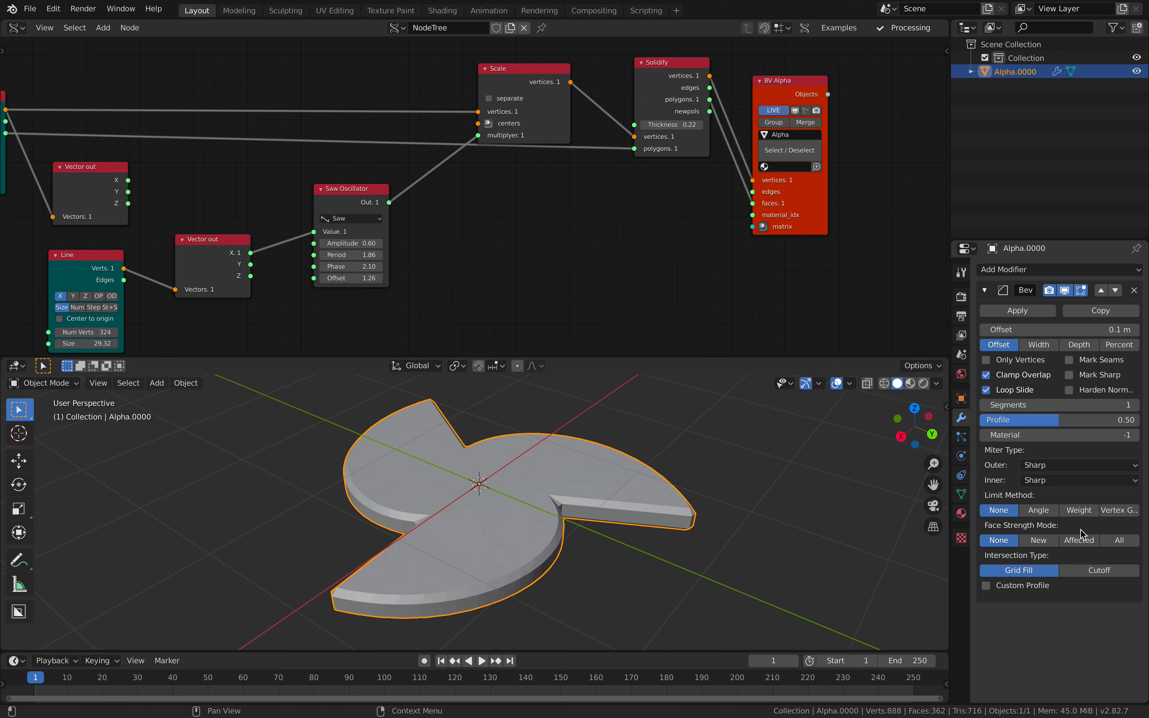
Step: Enable the Bevel modifier's custom profile and set its segments to 7
left_click(1031, 587)
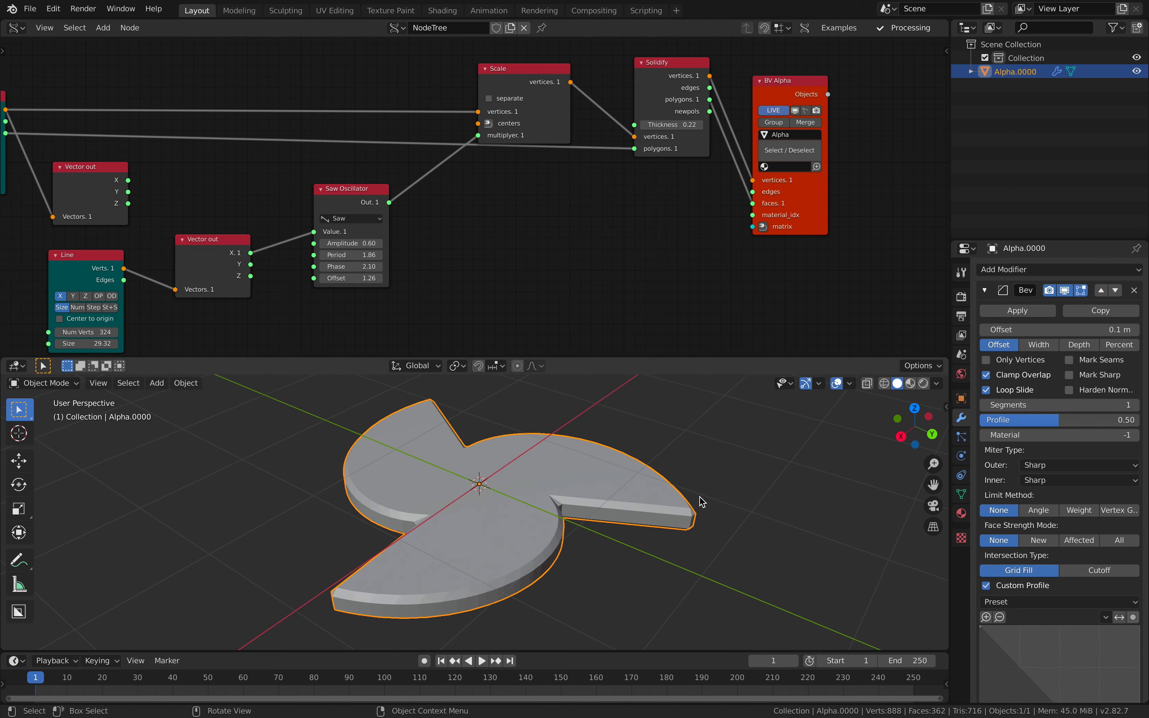
scroll(1007, 602, "down", 5)
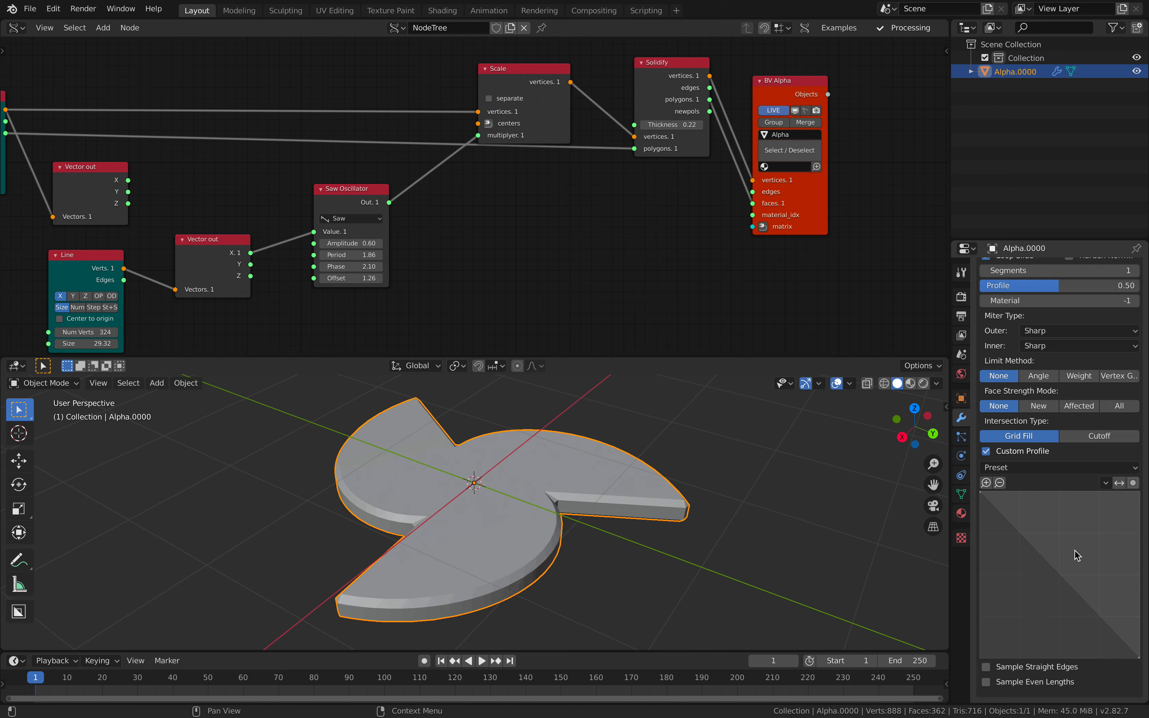
left_click(1136, 299)
left_click(1135, 299)
left_click(1135, 299)
left_click(1136, 299)
left_click(1136, 299)
left_click(1135, 299)
left_click(1125, 299)
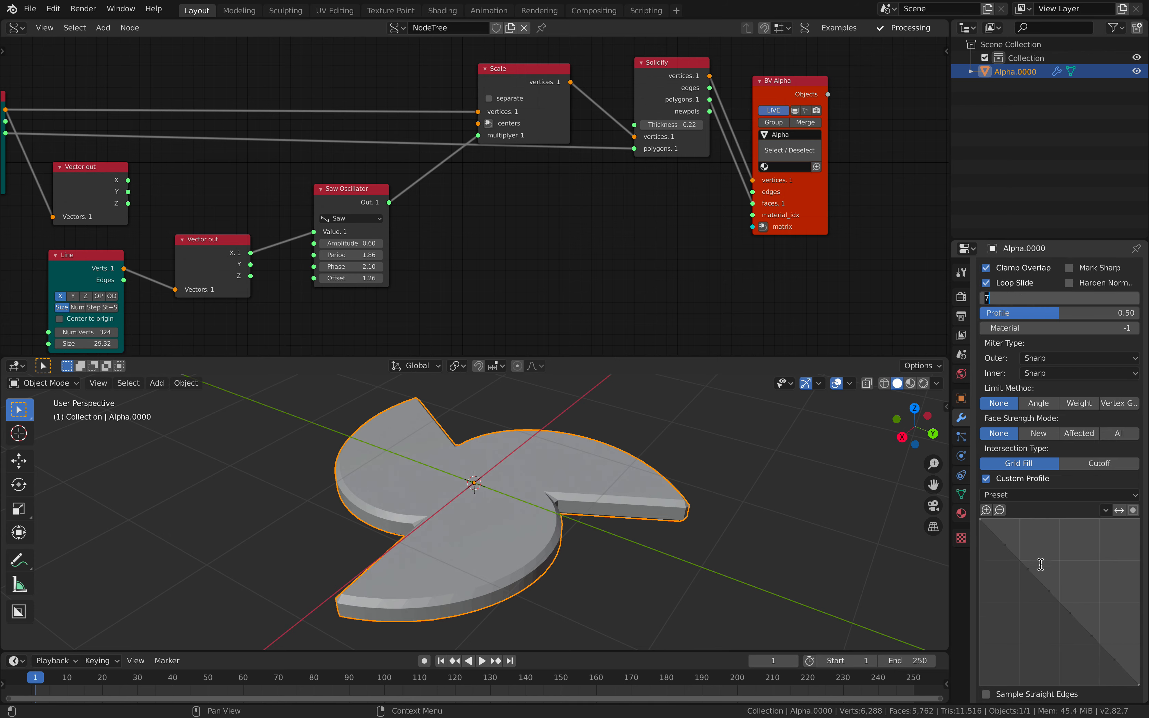
Step: Bend the custom bevel profile curve into an S-like shape by adding and moving points
left_click_drag(1053, 601, 1015, 579)
left_click_drag(1116, 618, 1080, 632)
middle_click_drag(627, 570, 622, 507)
scroll(592, 560, "up", 3)
scroll(624, 493, "down", 1)
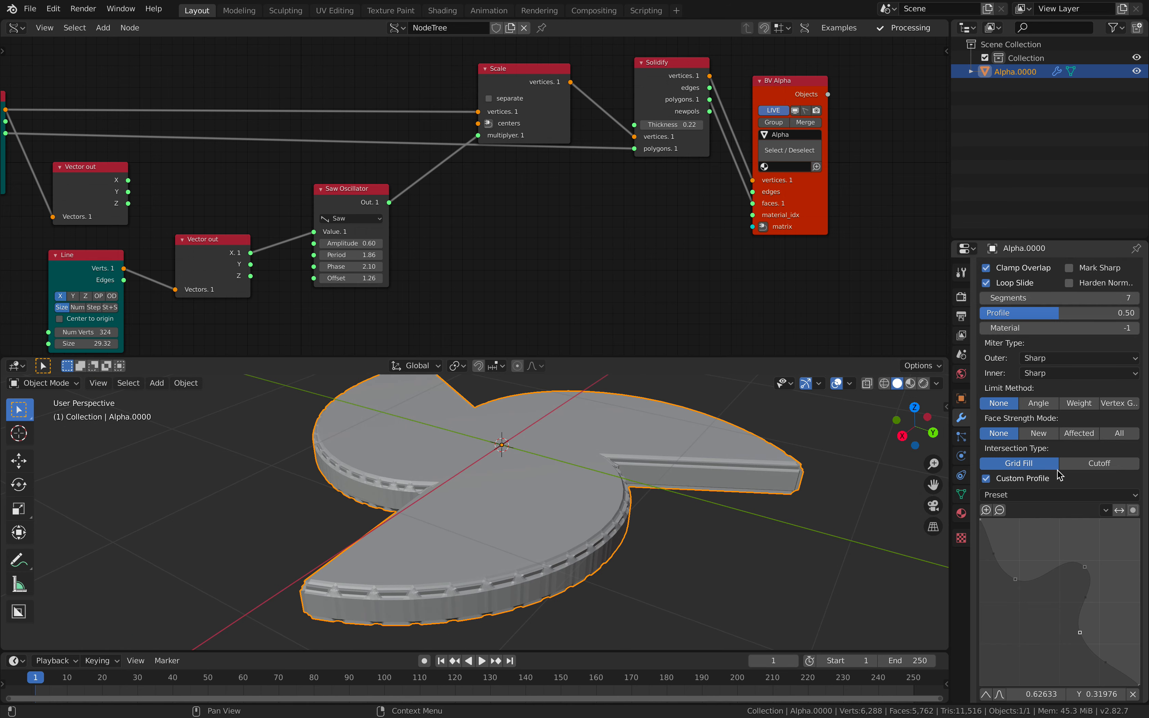
Step: Try the Cornice Moulding preset and the Crown Moulding preset for the bevel profile
left_click(1064, 463)
left_click(1040, 464)
left_click(1044, 494)
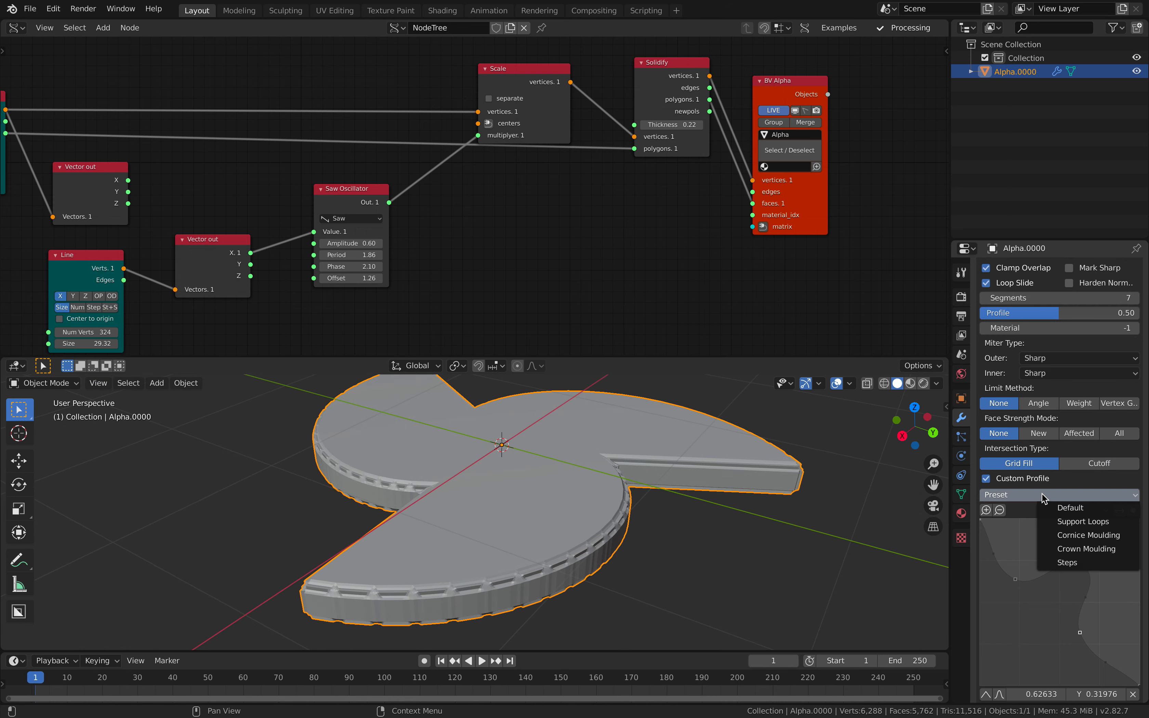
left_click(1088, 535)
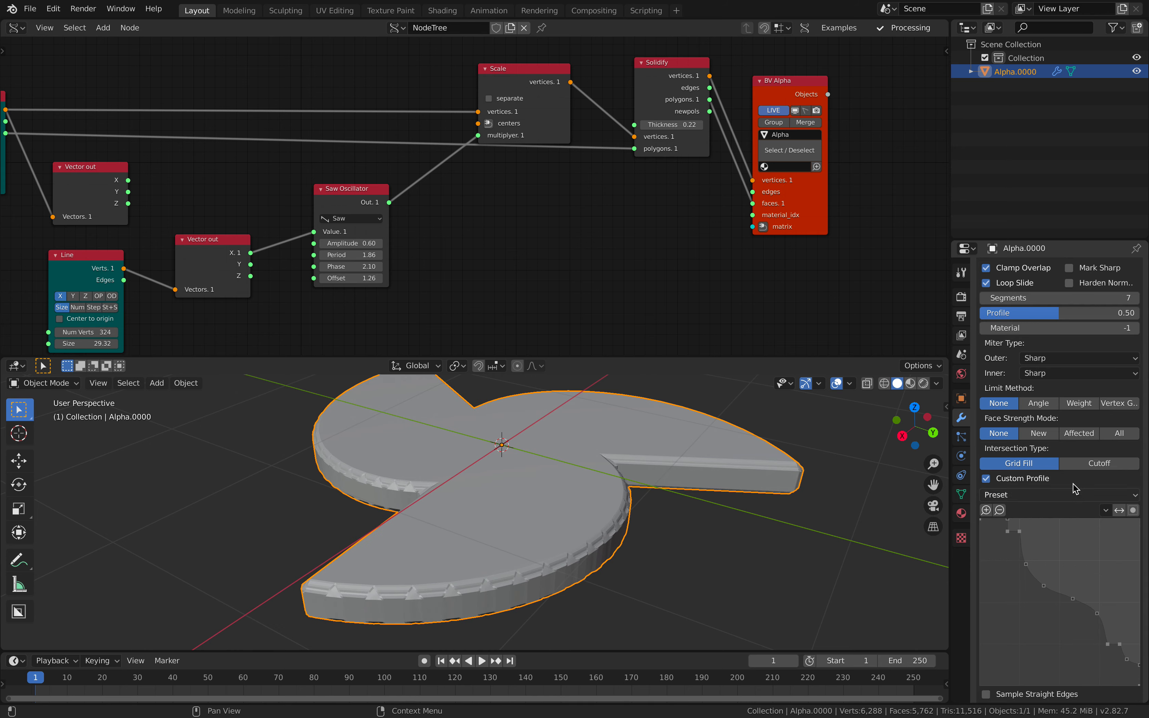
left_click(1076, 498)
left_click(1085, 552)
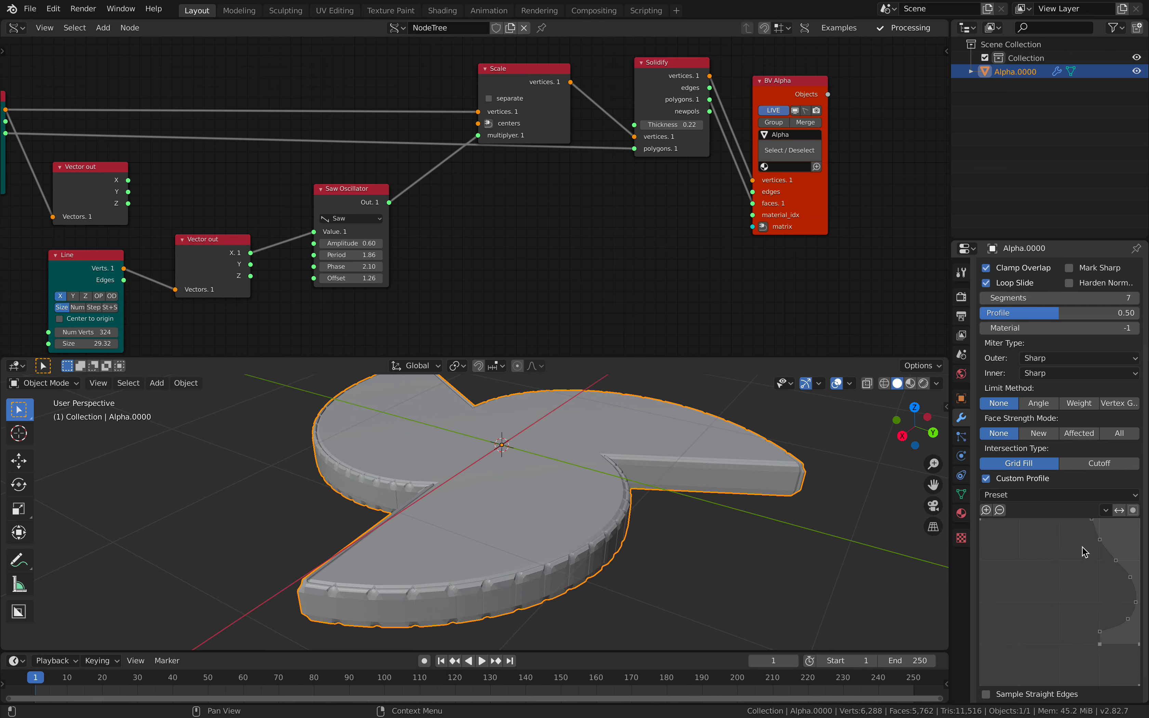
Step: Inspect the shape's mesh for loose vertices by switching between Edit Mode and Object Mode
middle_click_drag(508, 499, 540, 515)
key("Tab")
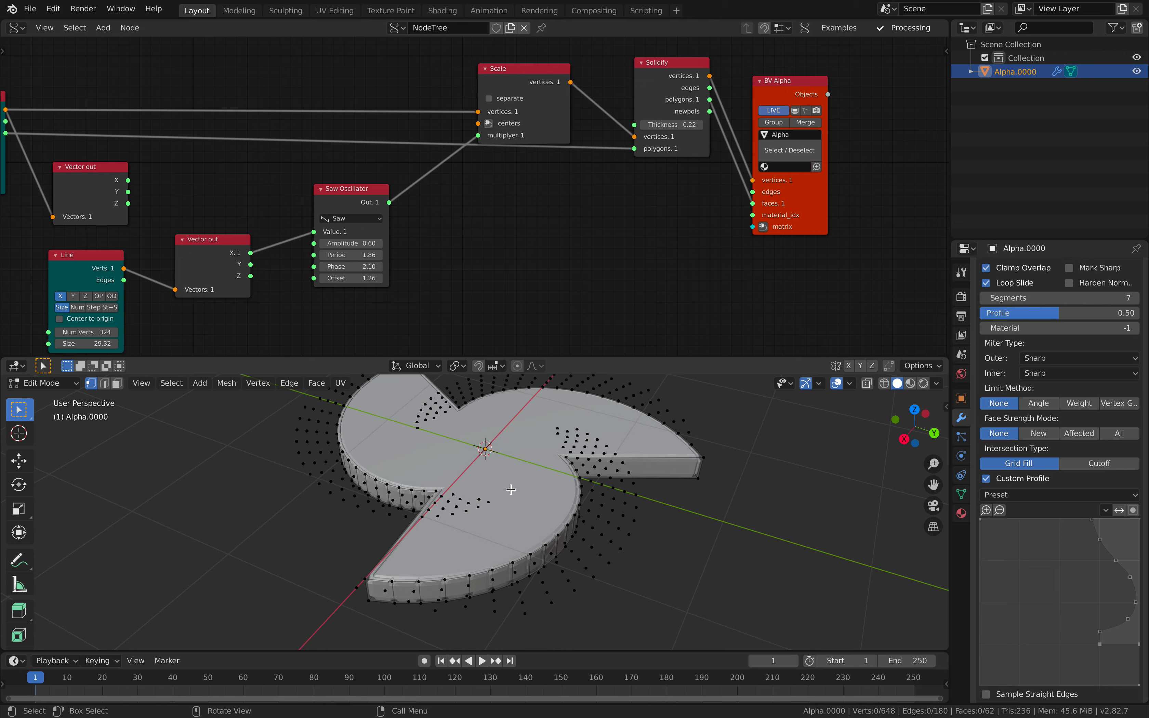
key("Tab")
key("Tab")
middle_click_drag(510, 489, 670, 504)
key("Tab")
key("Tab")
key("Tab")
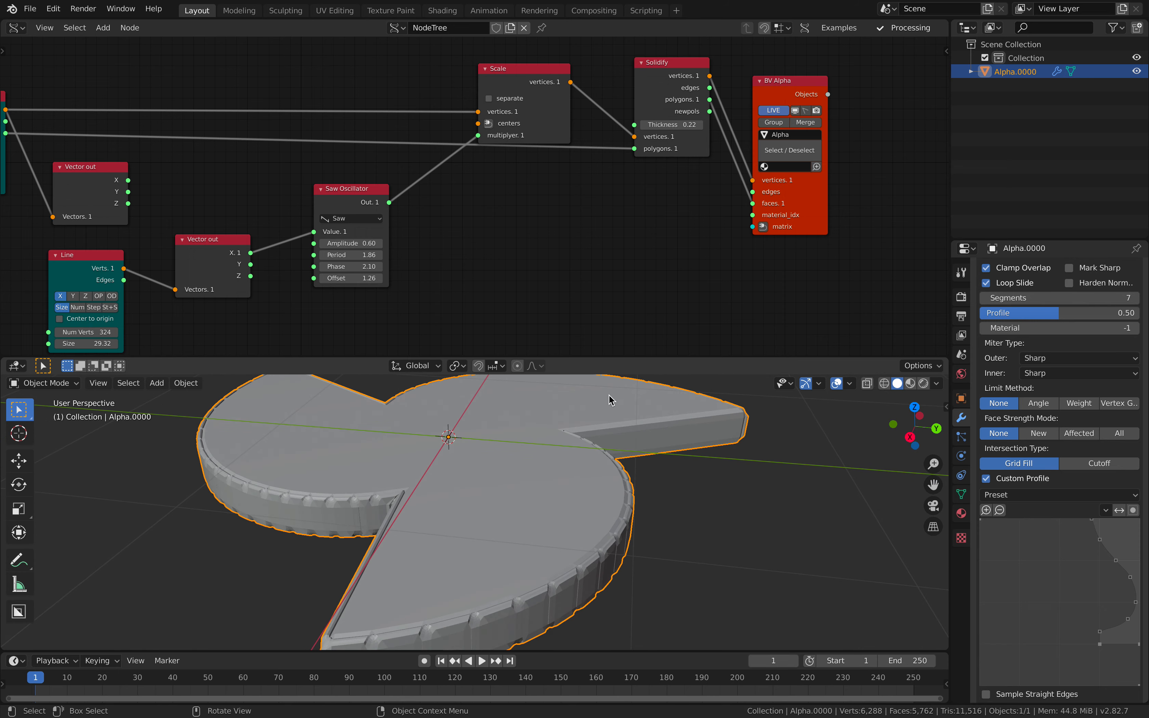
Step: Save the current Blender file
middle_click_drag(530, 123, 580, 128)
key("ctrl+s")
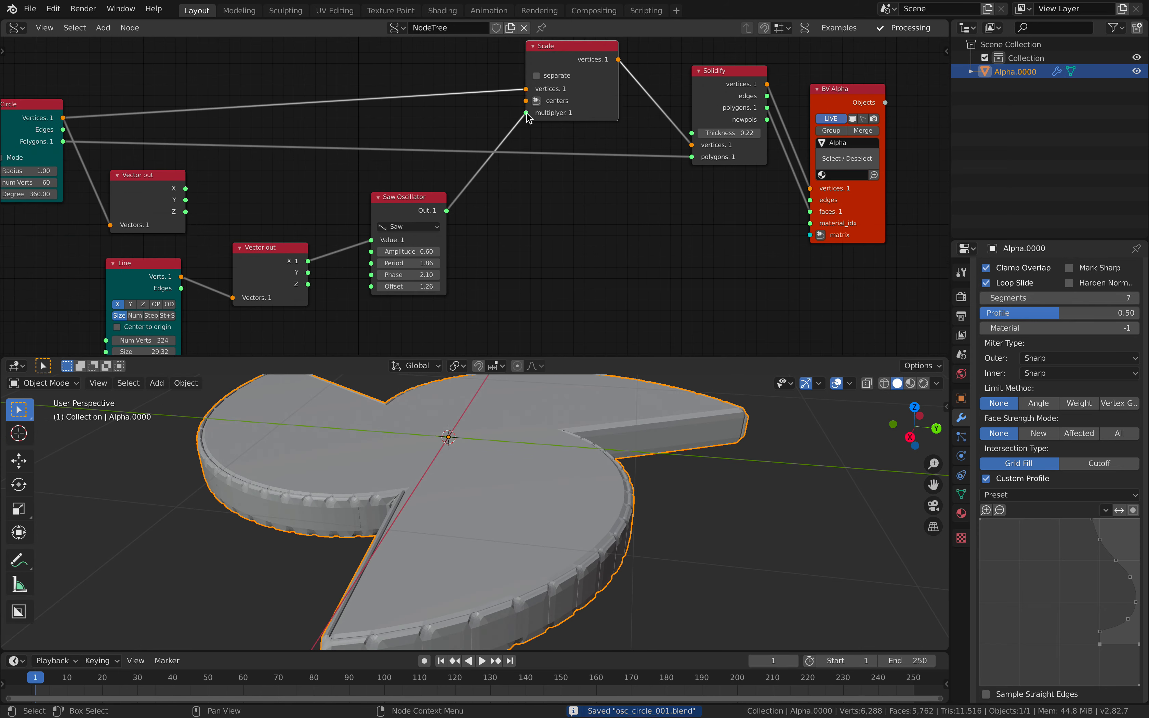
scroll(413, 124, "down", 1)
middle_click_drag(413, 123, 468, 121)
Step: Spread the Circle, Solidify and BV Alpha nodes apart and set Solidify's thickness to 0.40
left_click_drag(155, 123, 143, 115)
middle_click_drag(788, 195, 627, 201)
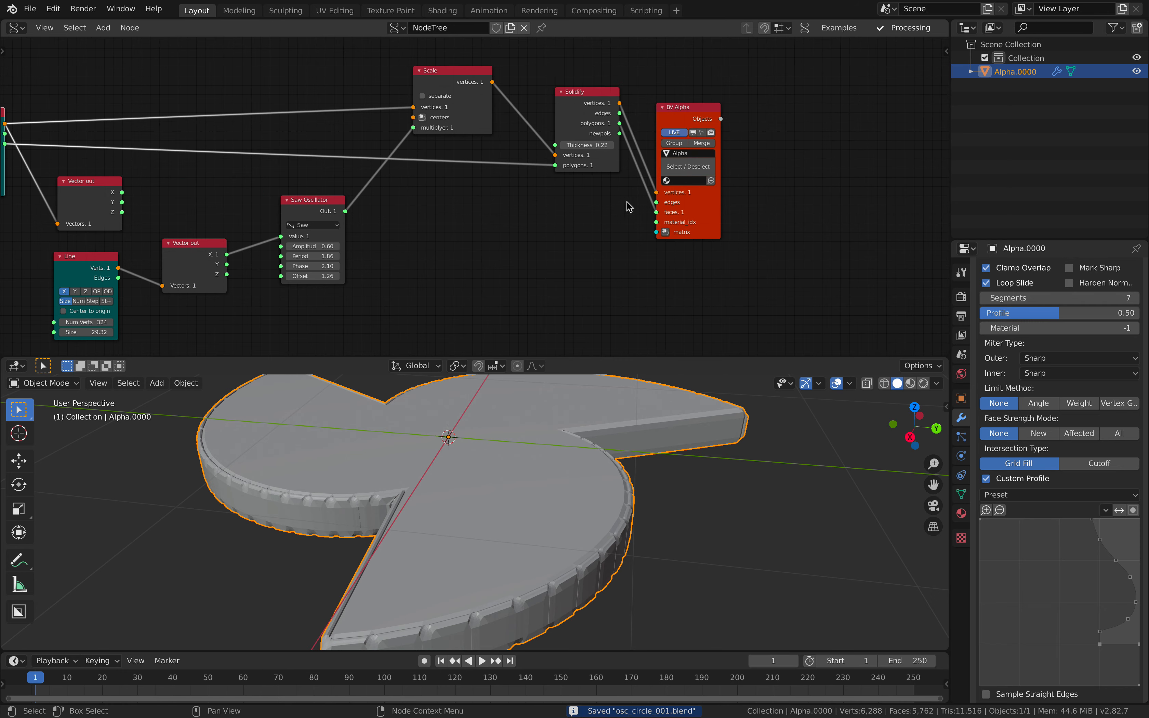
left_click_drag(694, 212, 788, 212)
left_click_drag(579, 133, 607, 157)
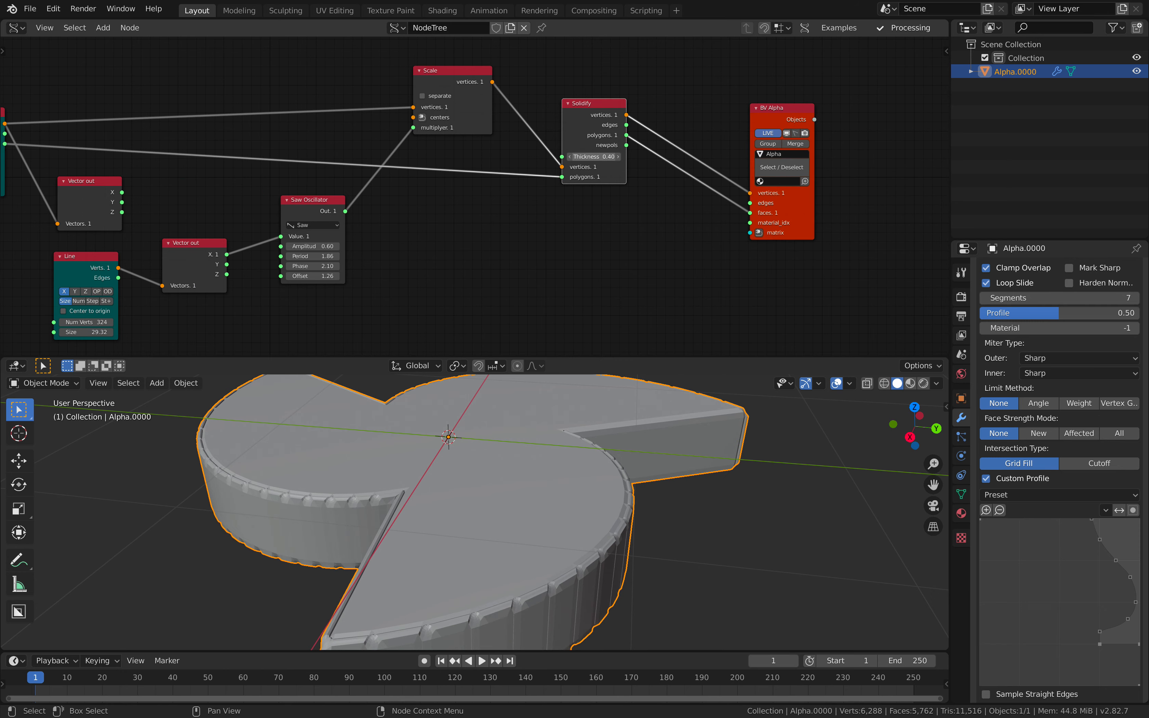
Step: Insert a Delete Loose node between Scale and Solidify, routing the Circle's polygons through it into Solidify
middle_click_drag(658, 172, 608, 149)
left_click_drag(536, 96, 608, 99)
left_click_drag(732, 173, 785, 171)
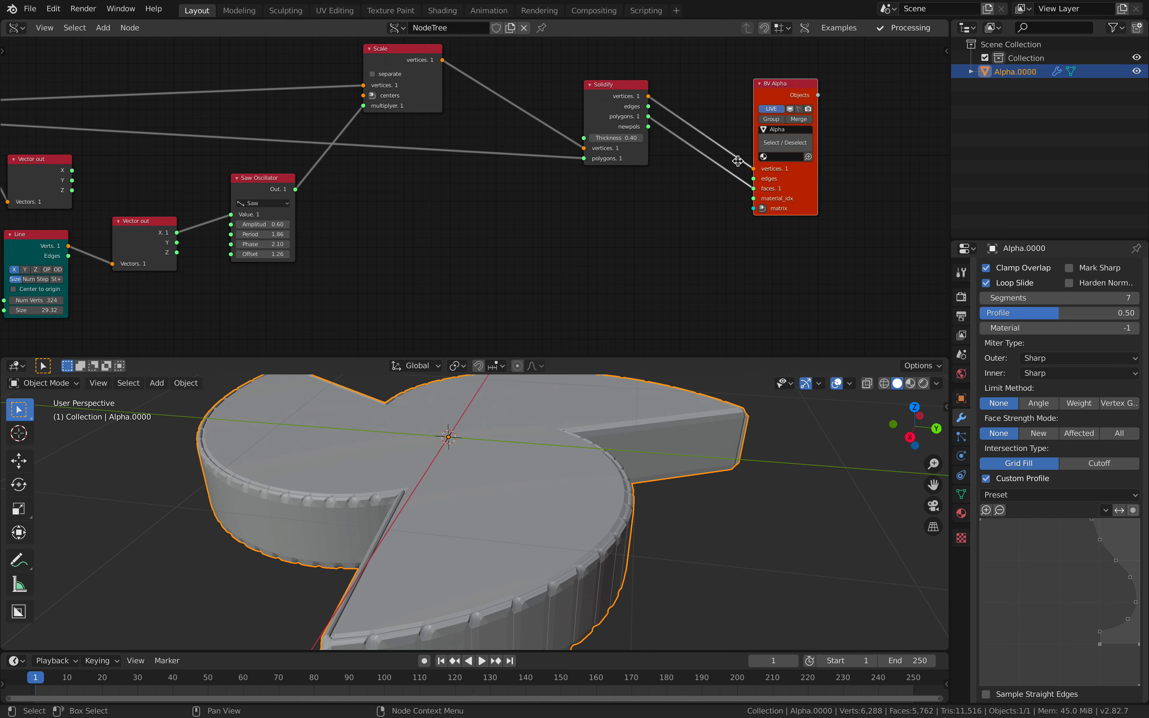
key("alt+space")
type("dele")
key("Return")
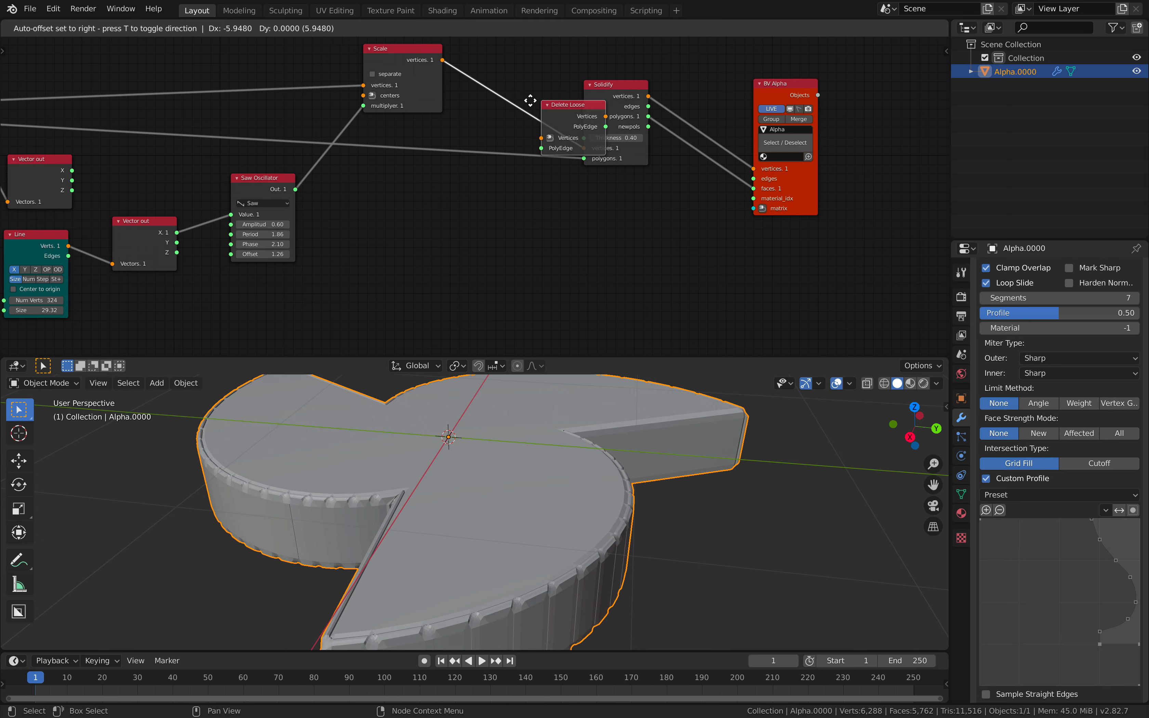
left_click(500, 85)
left_click_drag(587, 160, 500, 111)
left_click_drag(586, 160, 605, 159)
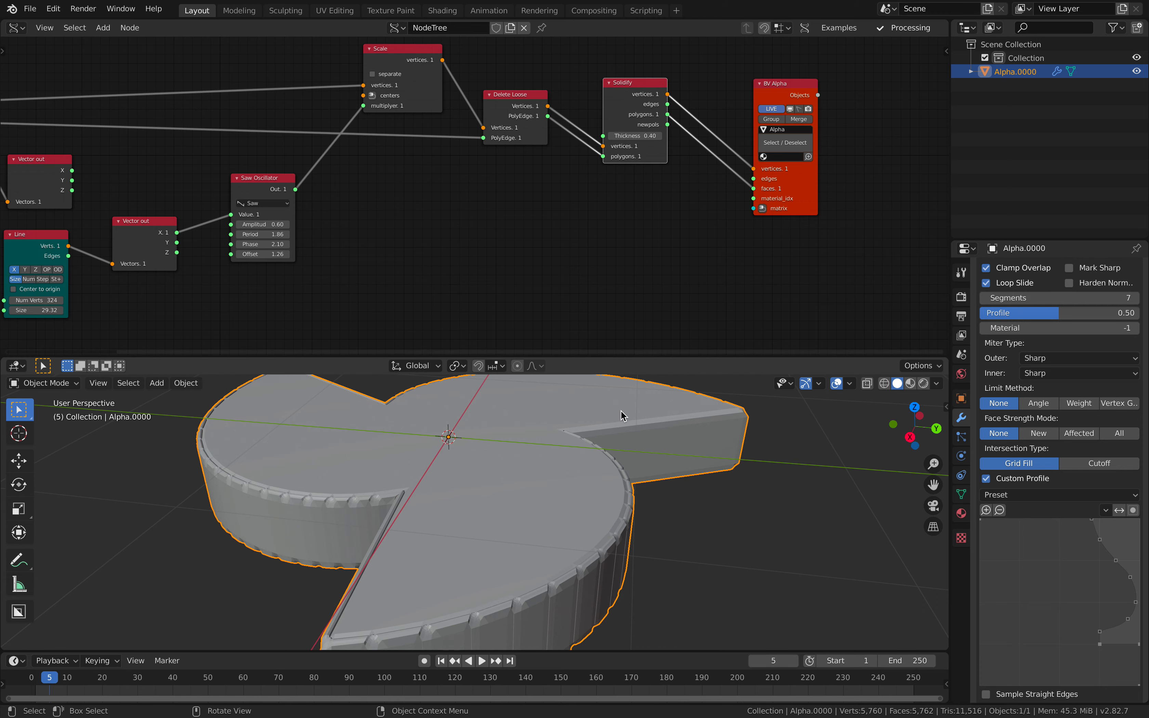
Step: Check the shape's mesh in Edit Mode for remaining loose vertices
key("Tab")
scroll(616, 480, "down", 2)
key("Tab")
middle_click_drag(602, 477, 569, 487)
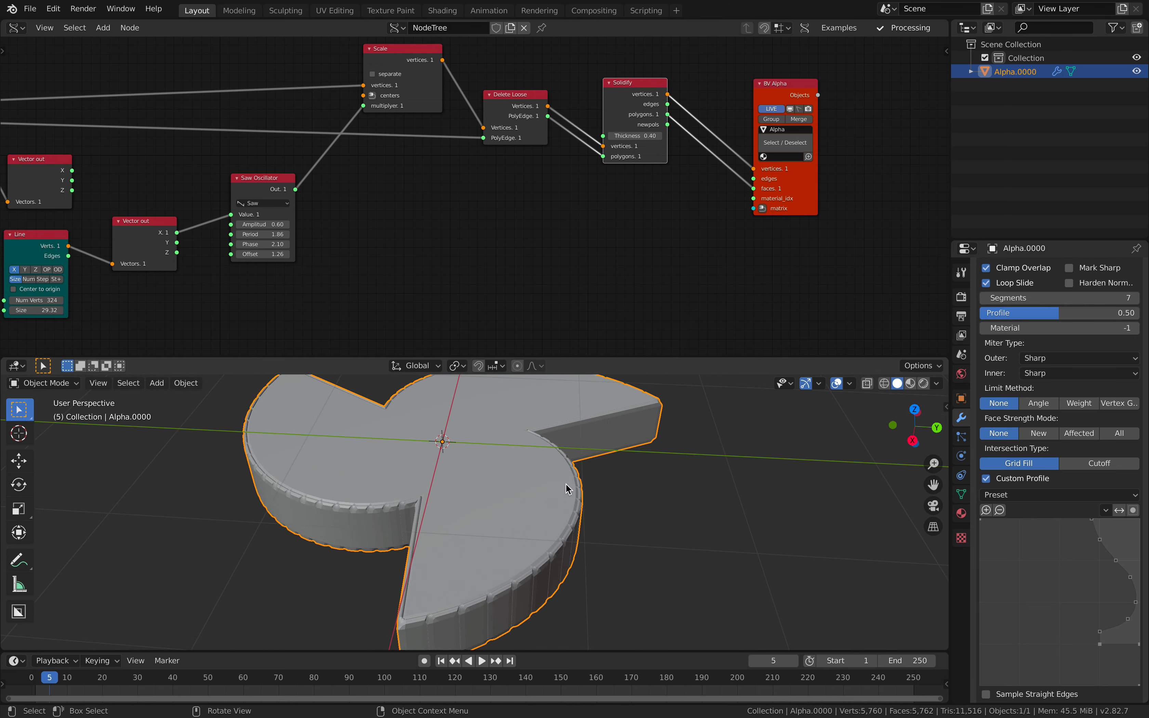
Step: Set the Bevel modifier's offset to 0.22 m and check the mesh in Edit Mode
scroll(1076, 330, "up", 5)
left_click_drag(1092, 330, 1047, 354)
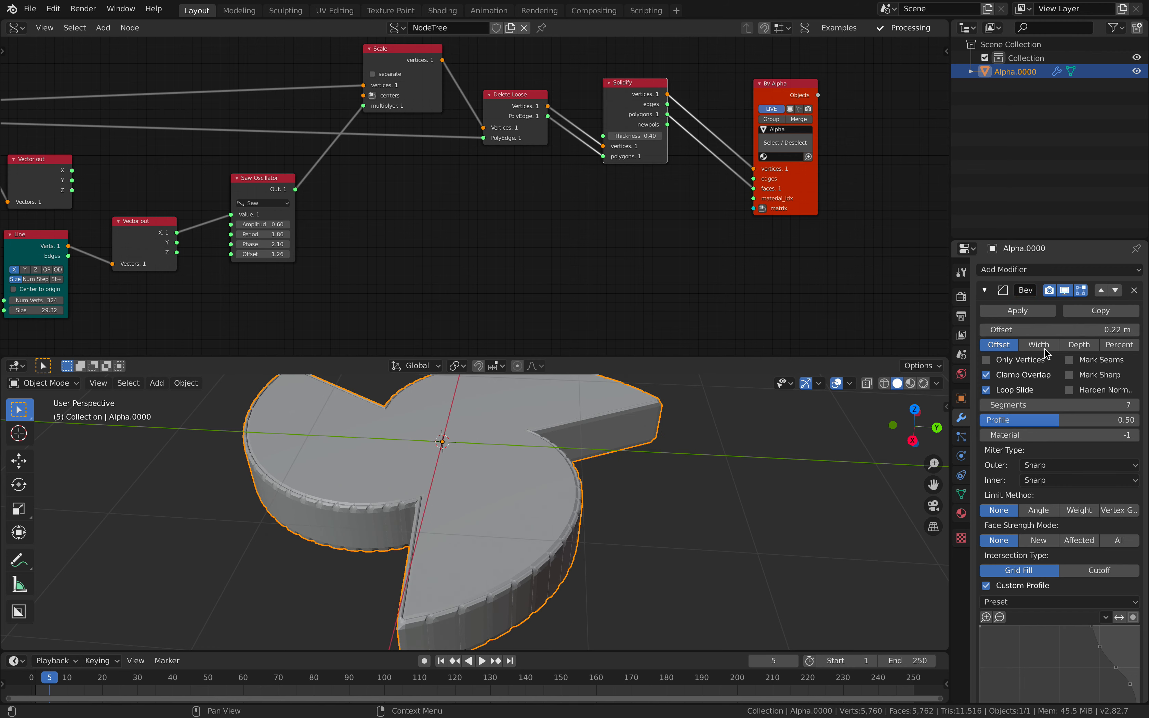
key("Tab")
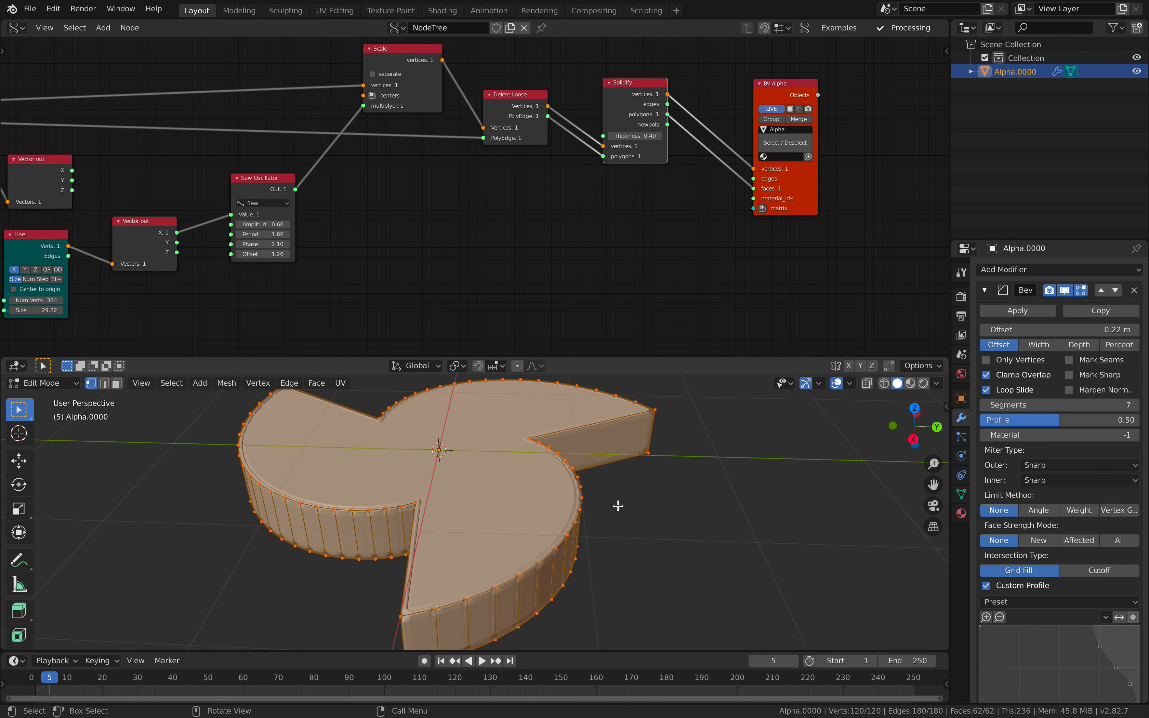
middle_click_drag(617, 506, 624, 476)
key("Tab")
Step: Try merging all of the shape's vertices by distance with a merge distance of 0.15 m
key("Tab")
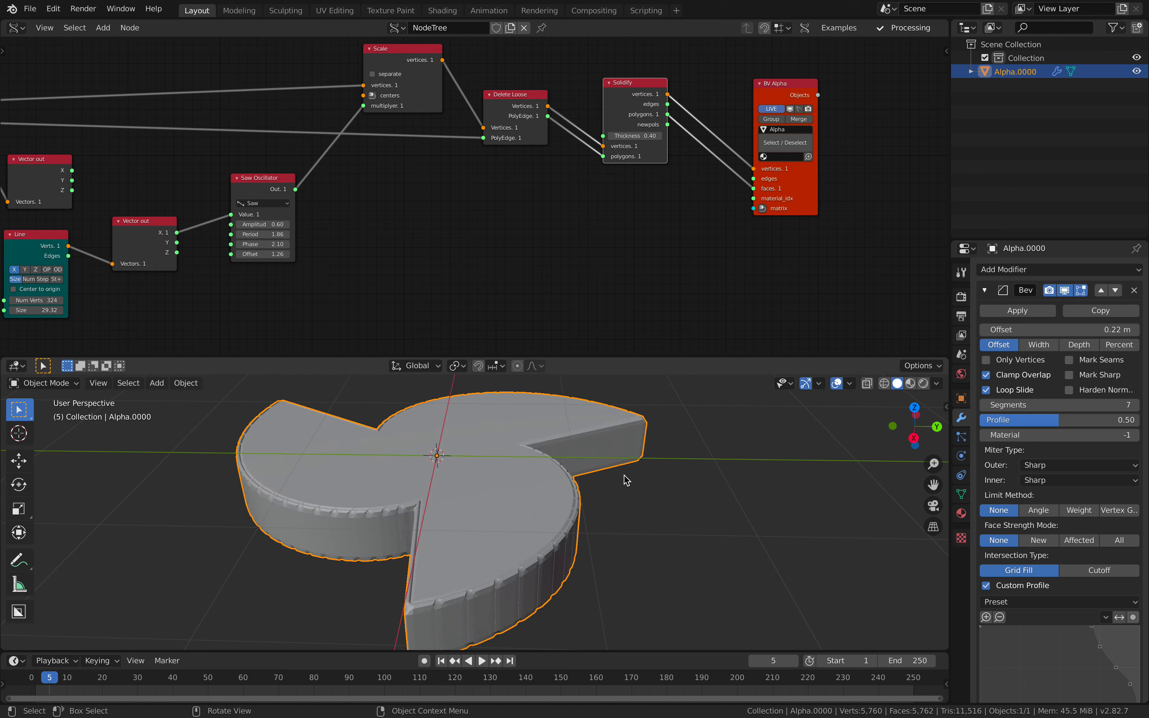
right_click(589, 476)
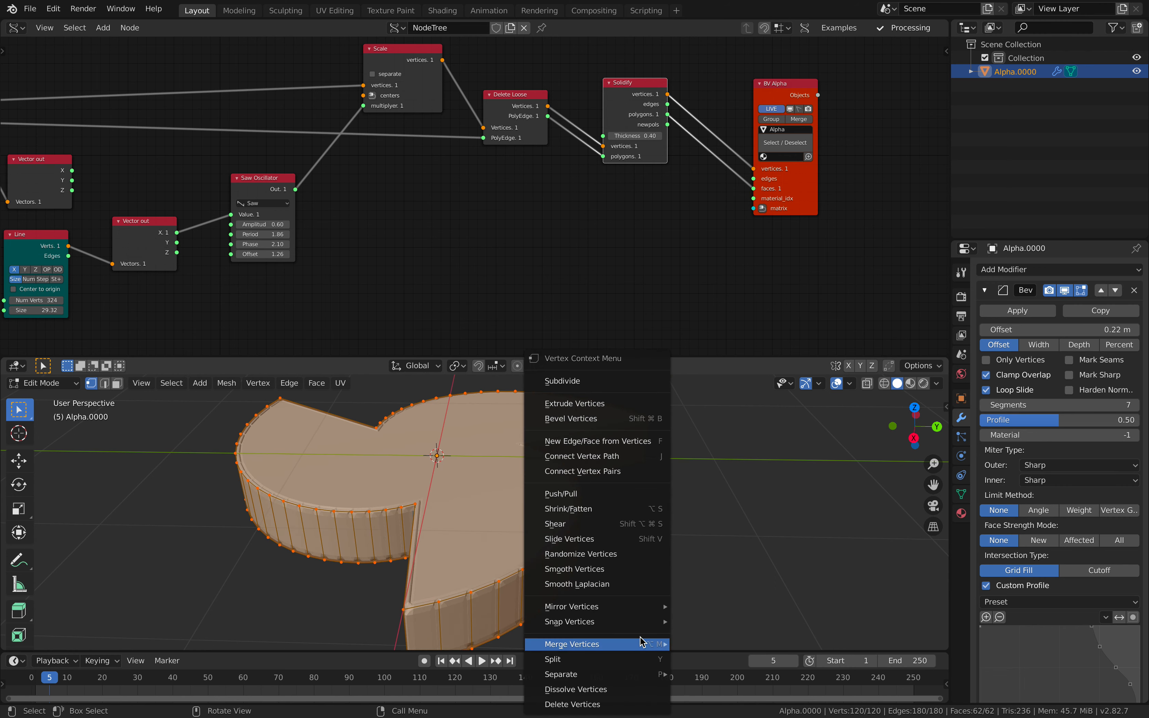
mouse_move(641, 644)
left_click(725, 654)
middle_click_drag(688, 618, 568, 559)
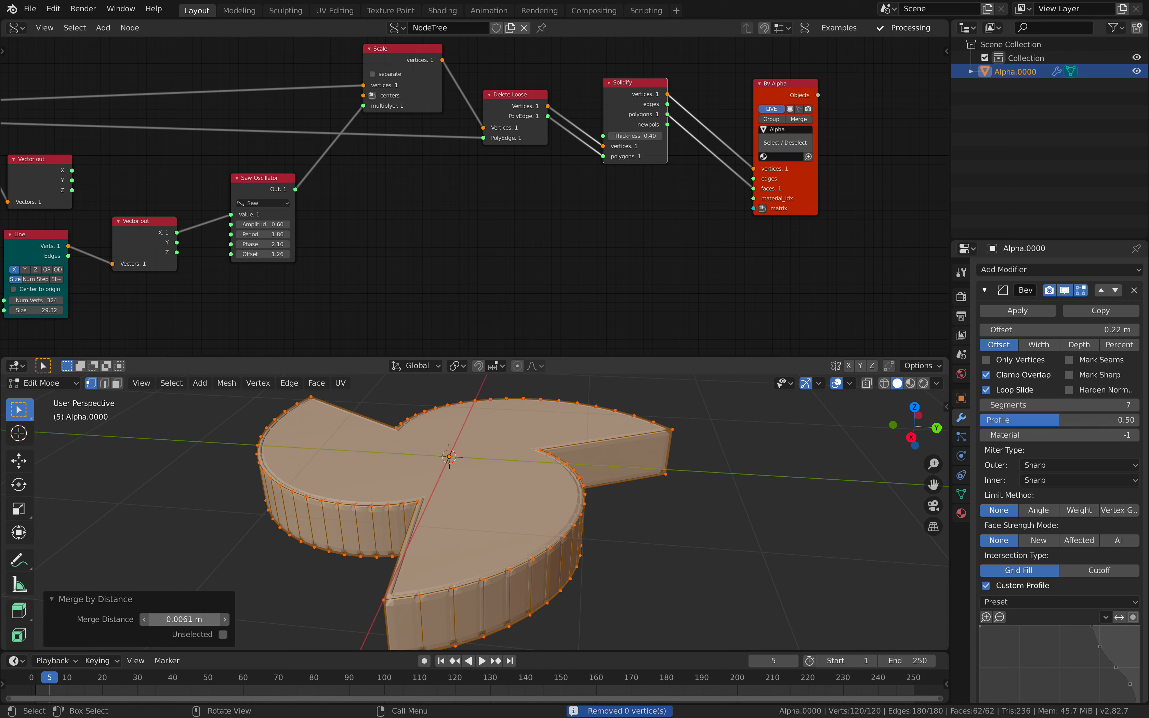
left_click_drag(185, 619, 206, 619)
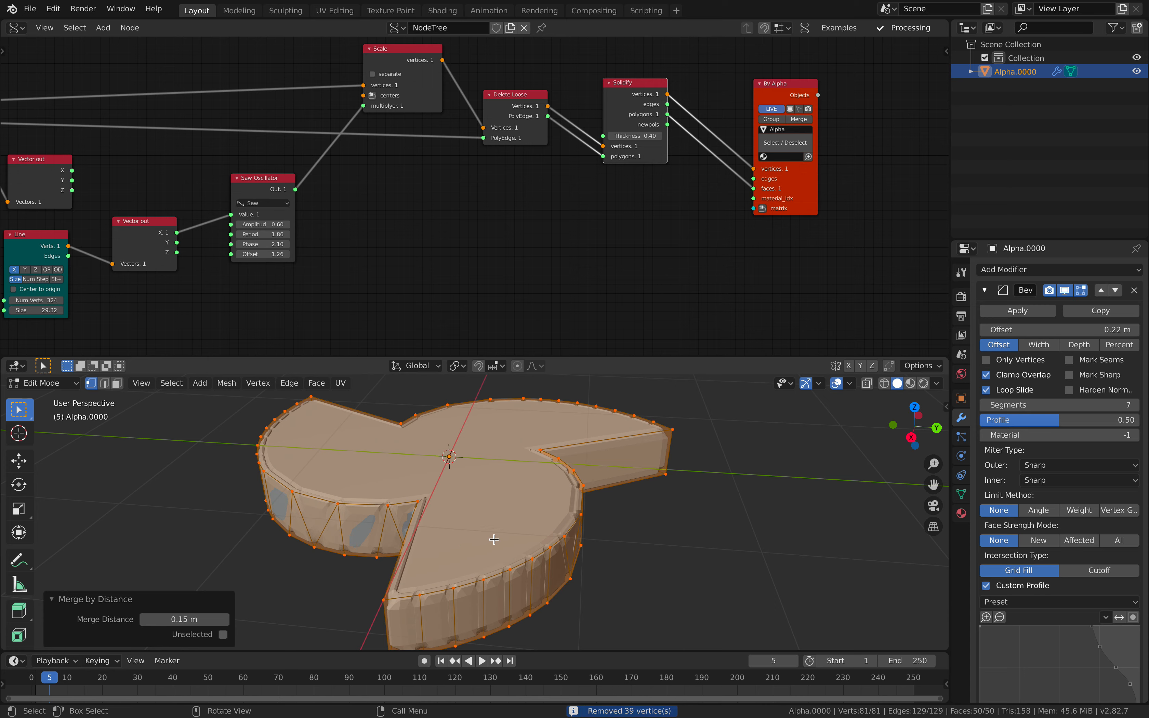
key("Tab")
key("Right")
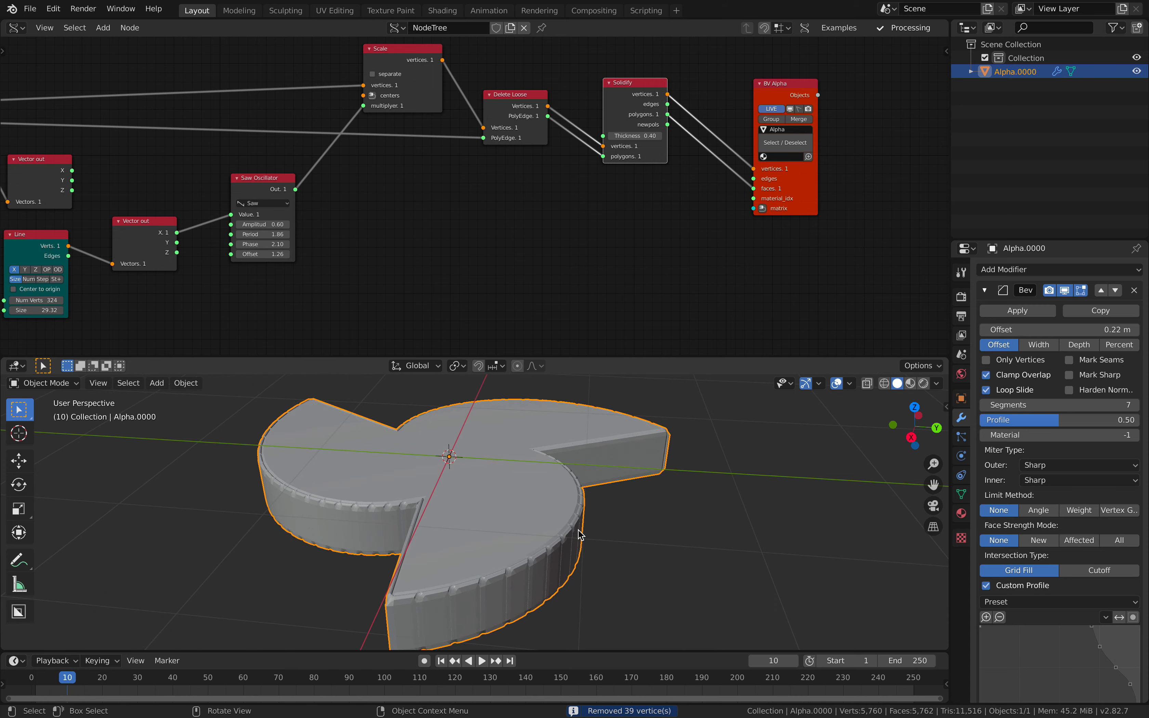
Step: Set the Saw Oscillator's amplitude to 0.30
middle_click_drag(424, 269, 522, 238)
scroll(522, 237, "up", 2)
mouse_move(348, 193)
left_mouse_down()
mouse_move(380, 192)
mouse_move(334, 192)
left_mouse_up()
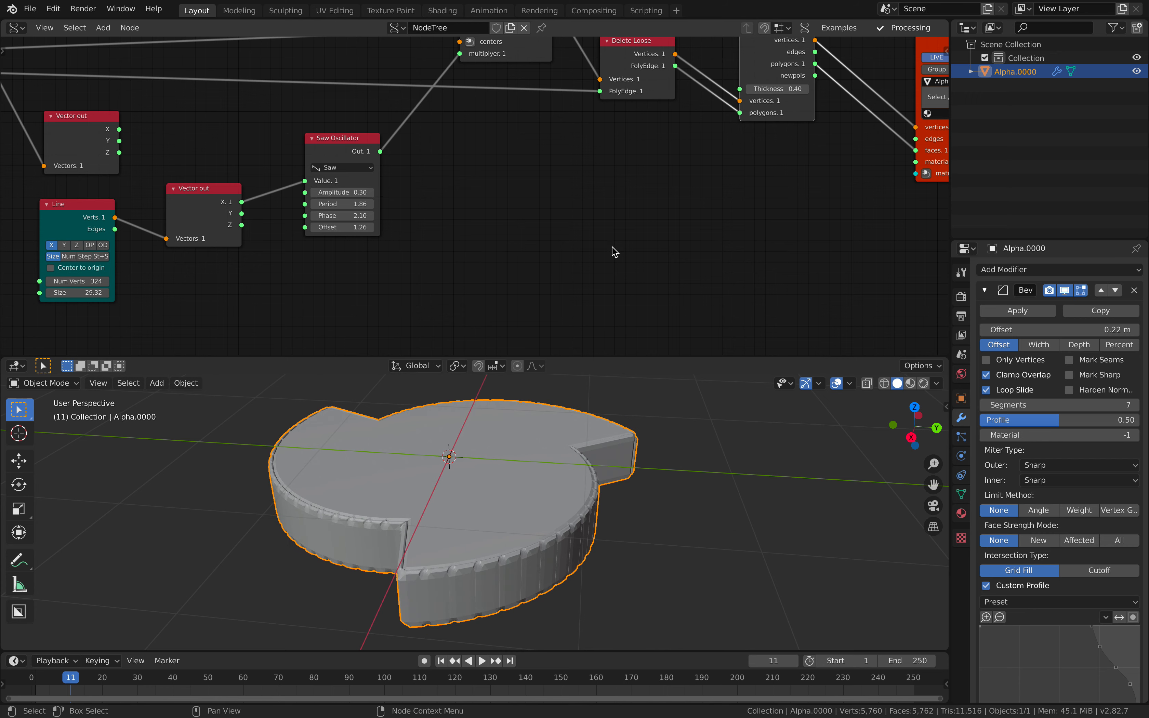
Step: Try the Support Loops preset and the Cornice Moulding preset for the bevel profile
scroll(1071, 624, "down", 1)
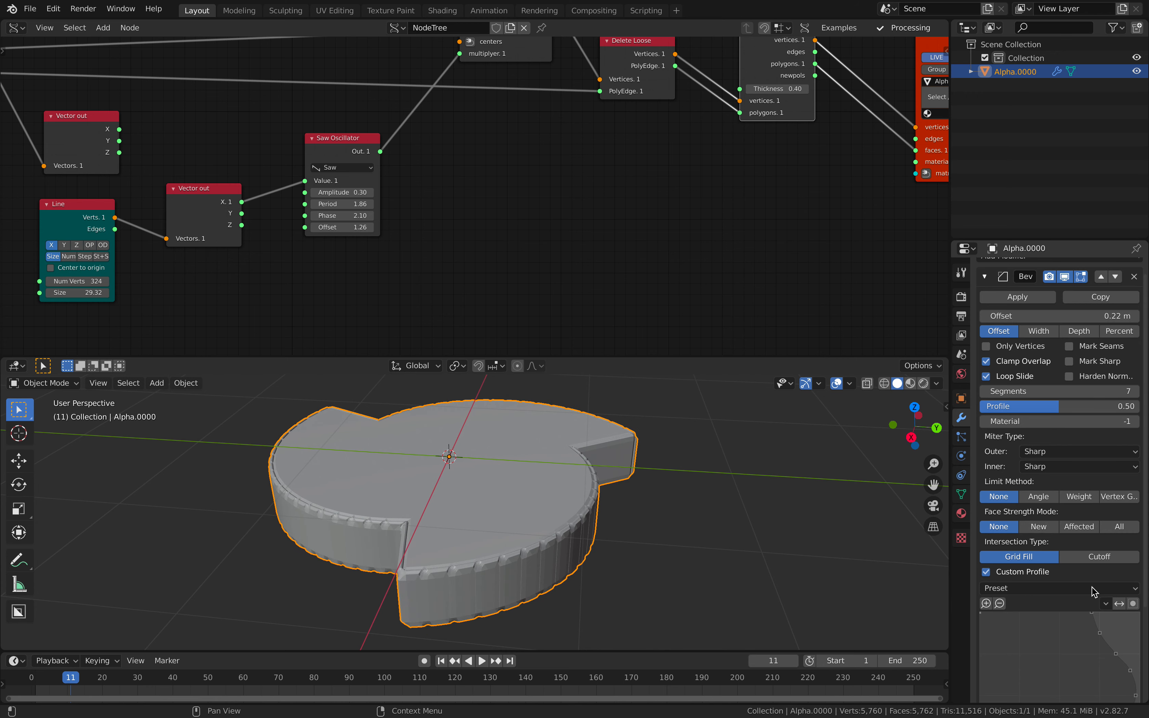
left_click(1088, 589)
left_click(1086, 615)
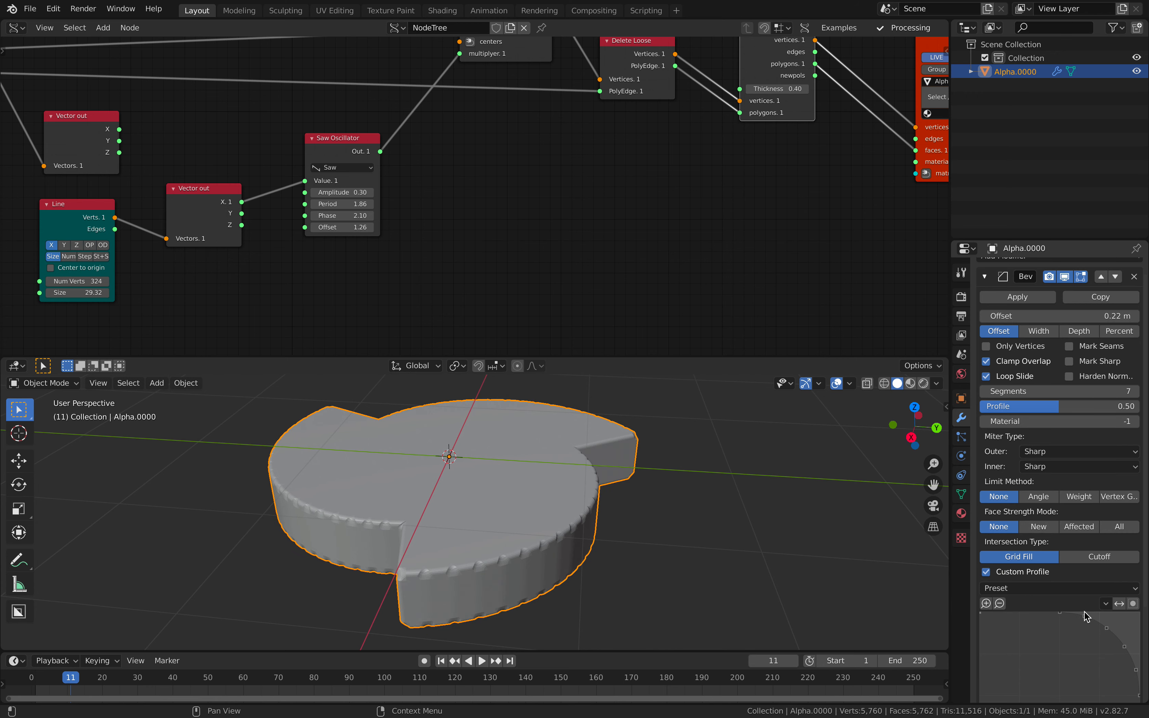
left_click(1076, 591)
left_click(1082, 634)
middle_click_drag(703, 568, 804, 555)
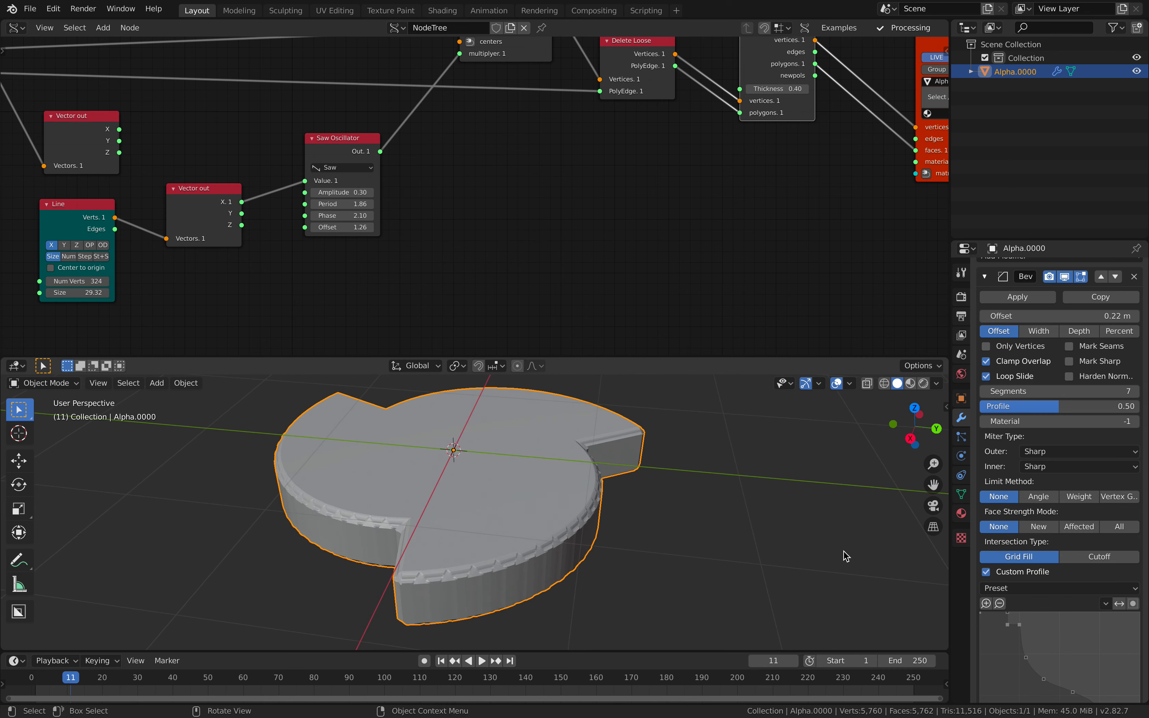
Step: Turn off the custom bevel profile and remove the Bevel modifier
left_click(986, 572)
middle_click_drag(593, 480, 715, 460)
left_click(1135, 291)
Step: Switch the Saw Oscillator to the Triangle function and set its amplitude to 0.78 and phase to 2.34
scroll(390, 189, "down", 3)
middle_click_drag(389, 188, 571, 219)
scroll(416, 189, "up", 6)
middle_click_drag(453, 189, 424, 189)
left_click(553, 211)
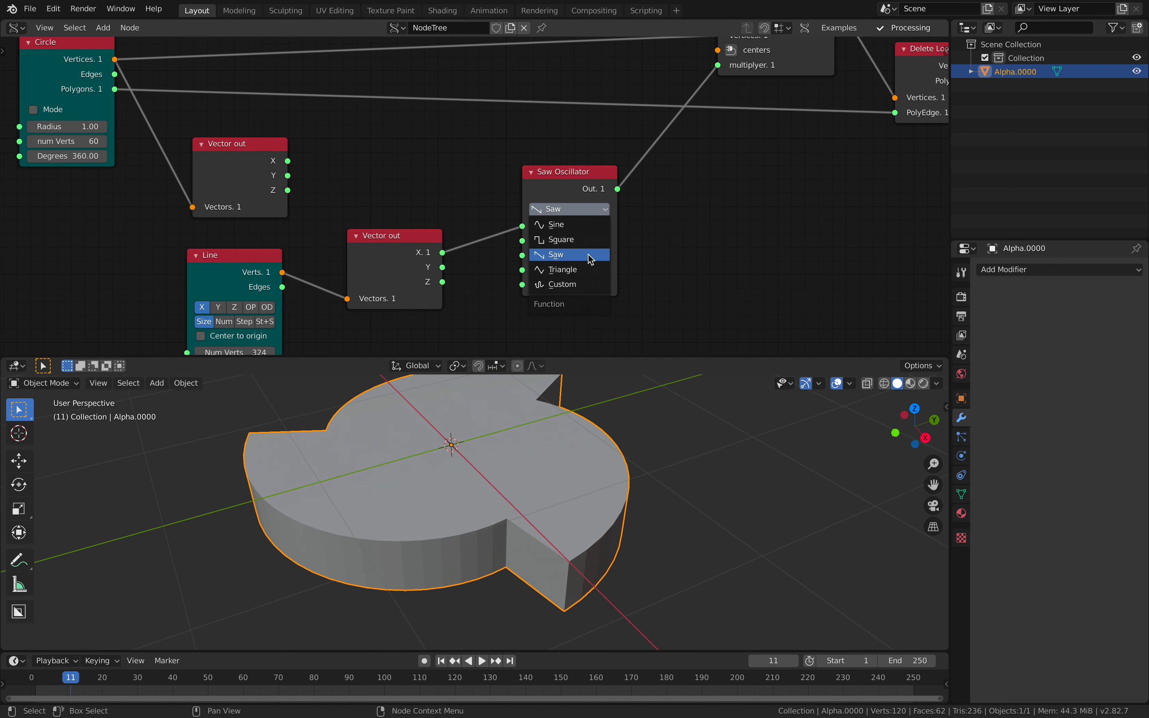
left_click(562, 269)
left_click_drag(565, 240, 603, 270)
middle_click_drag(458, 223, 458, 195)
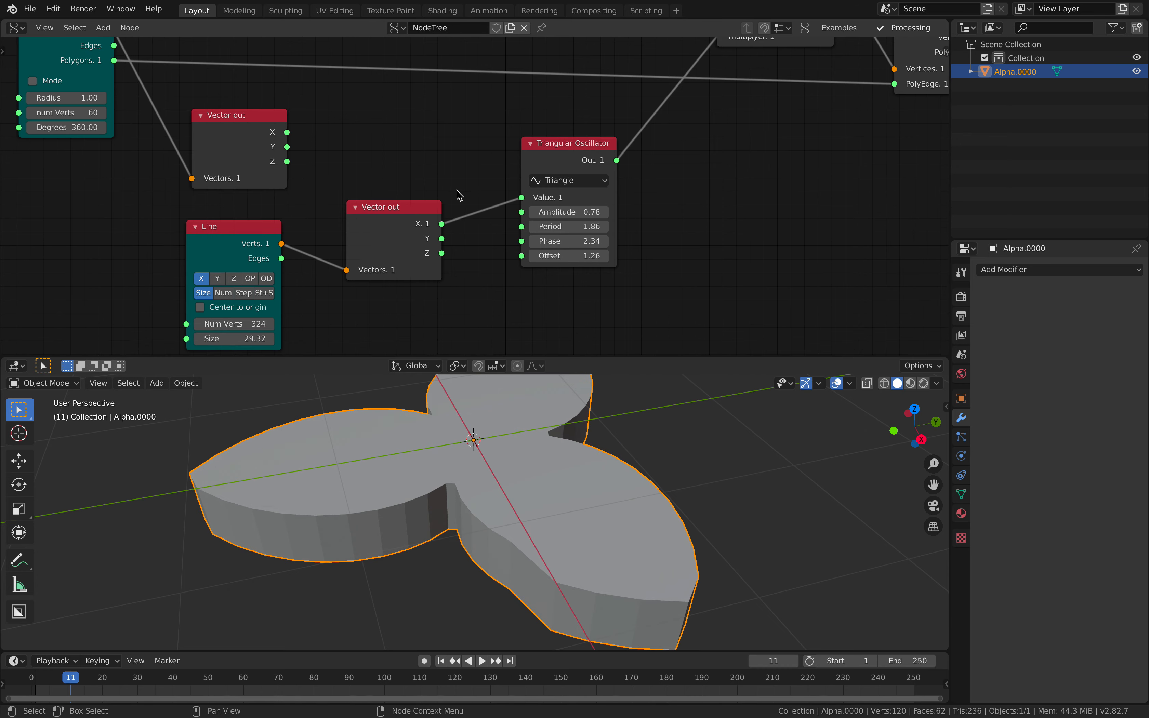
Step: Set the Line node's size to 40.18 and its number of vertices to 366
scroll(534, 439, "down", 1)
middle_click_drag(534, 438, 543, 438)
mouse_move(235, 339)
left_mouse_down()
mouse_move(290, 338)
mouse_move(171, 324)
mouse_move(237, 324)
left_mouse_up()
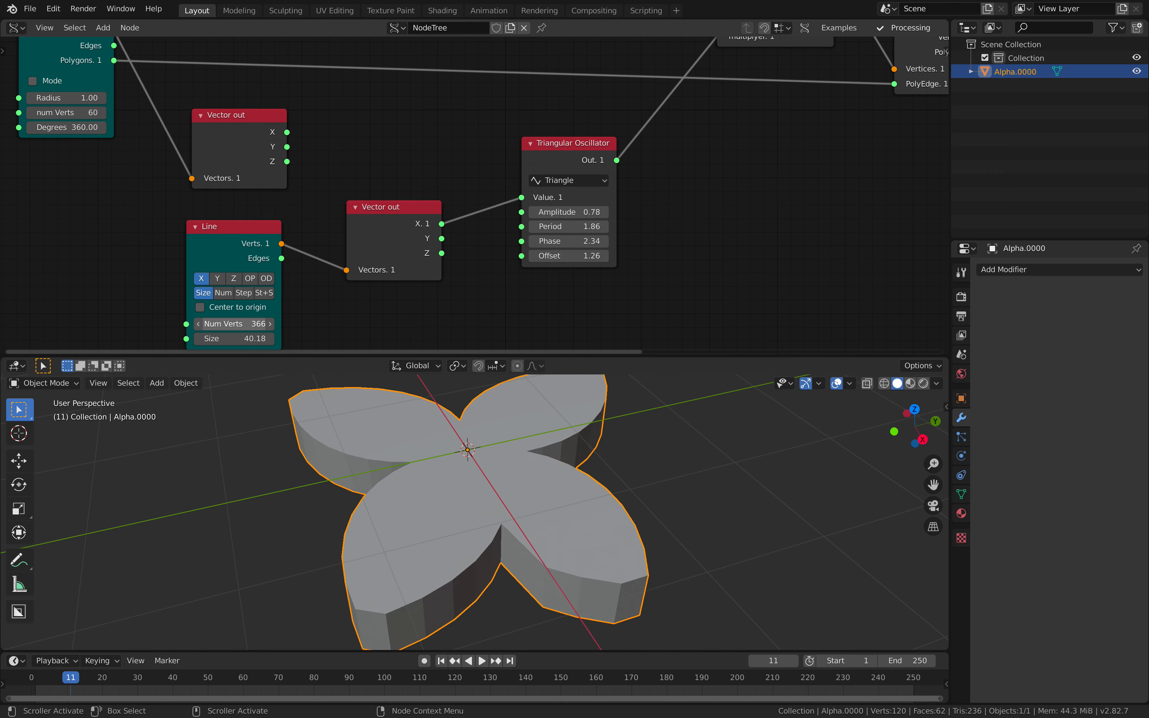
Step: Switch the oscillator to the Custom function and reposition its node with more room beside Vector out
scroll(409, 256, "right", 3)
left_click(542, 170)
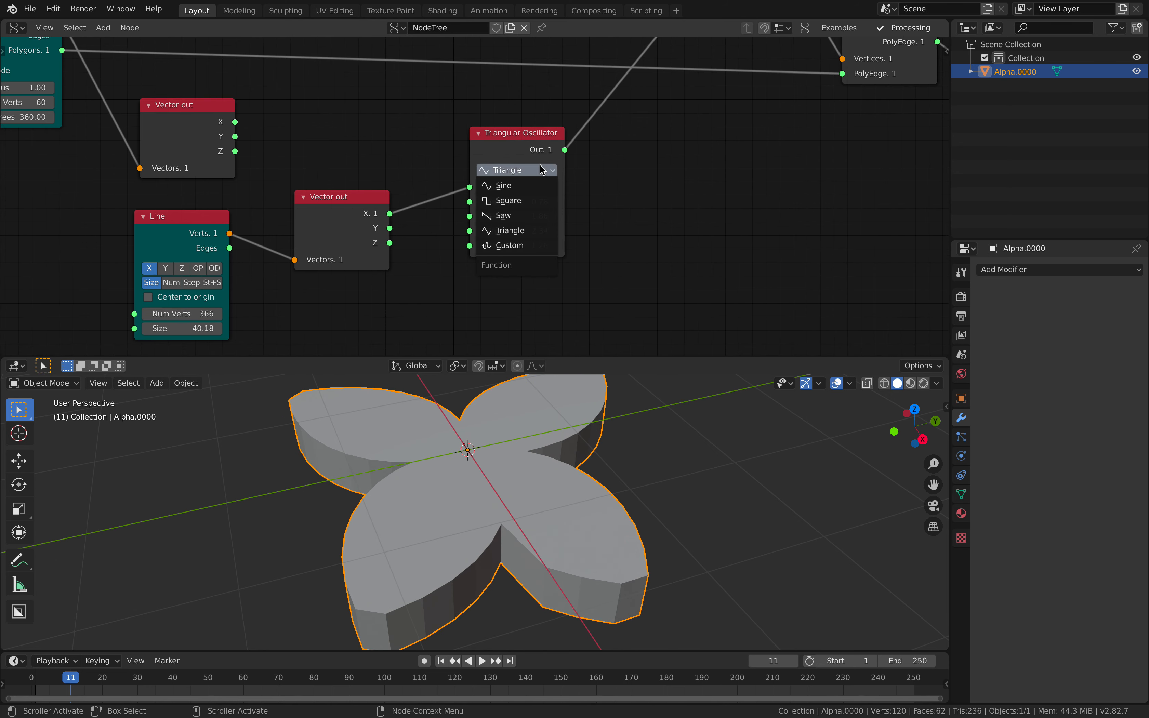
left_click(547, 253)
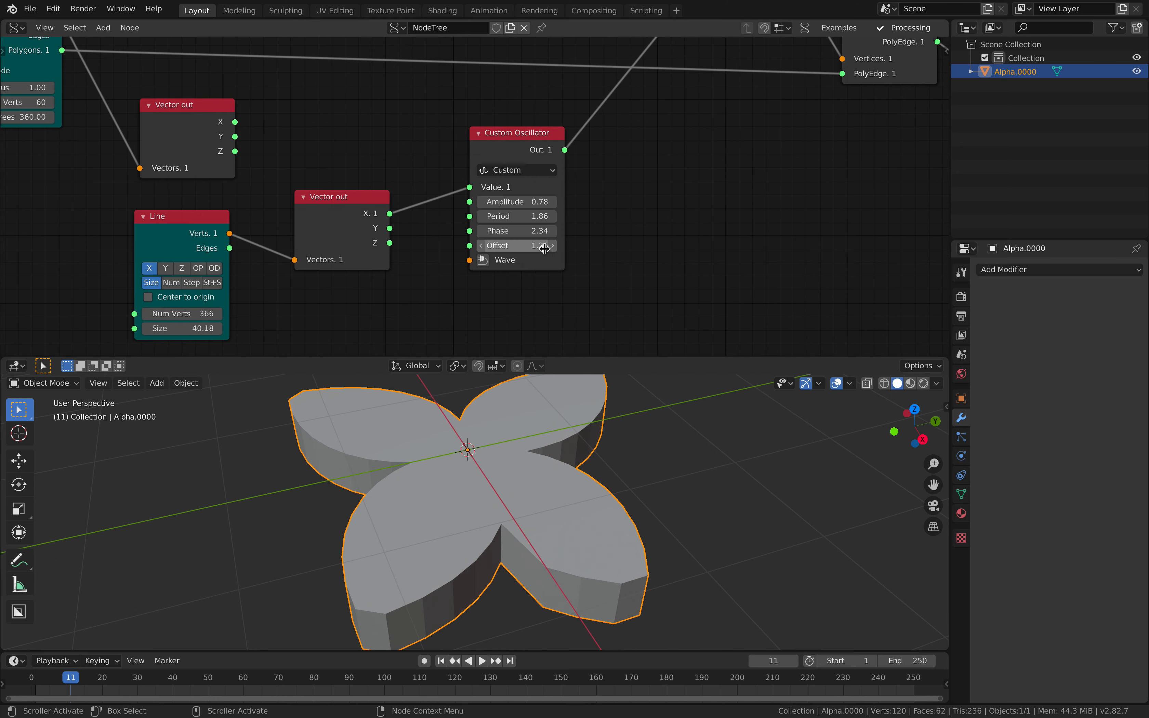
scroll(570, 204, "down", 1)
left_click_drag(522, 143, 563, 144)
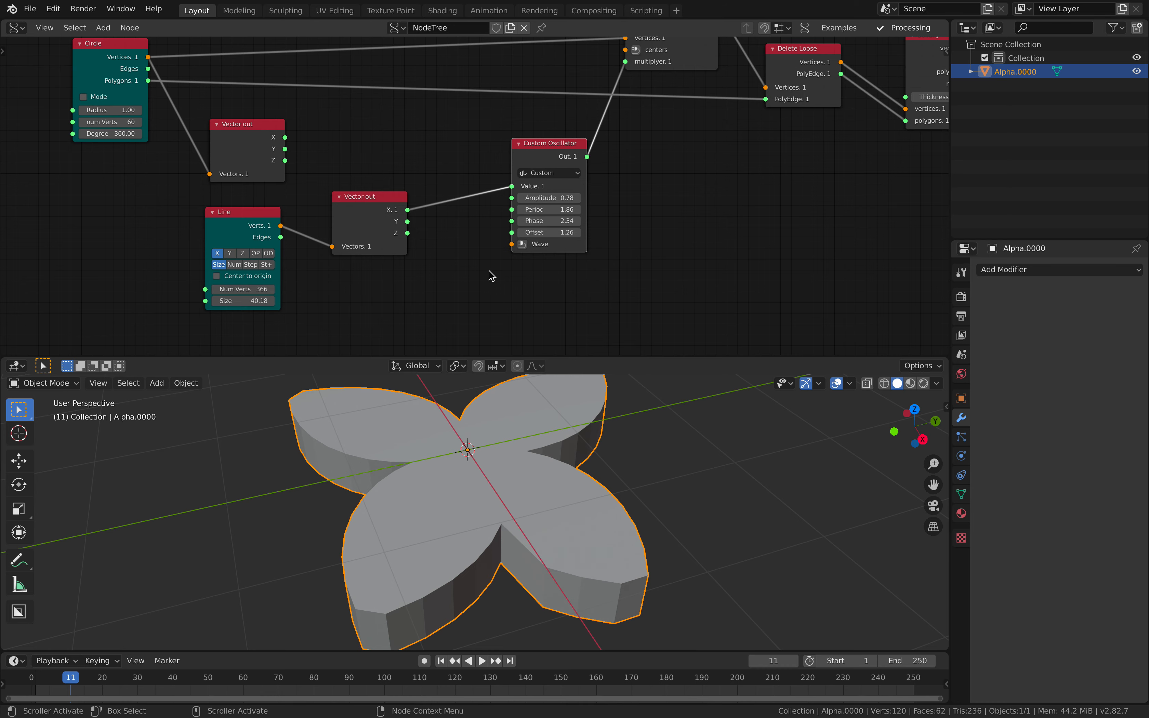
scroll(493, 140, "down", 1)
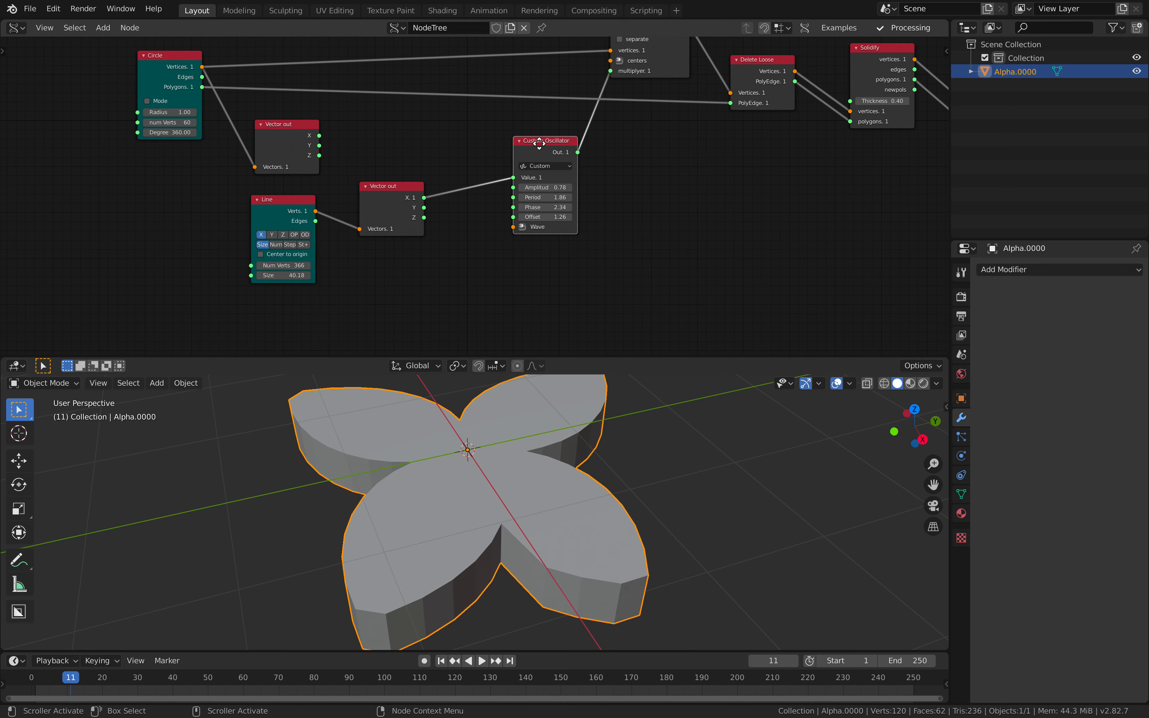
Step: Add a Vector in node feeding the Custom Oscillator's Wave input and place it below the oscillator
left_click(523, 221)
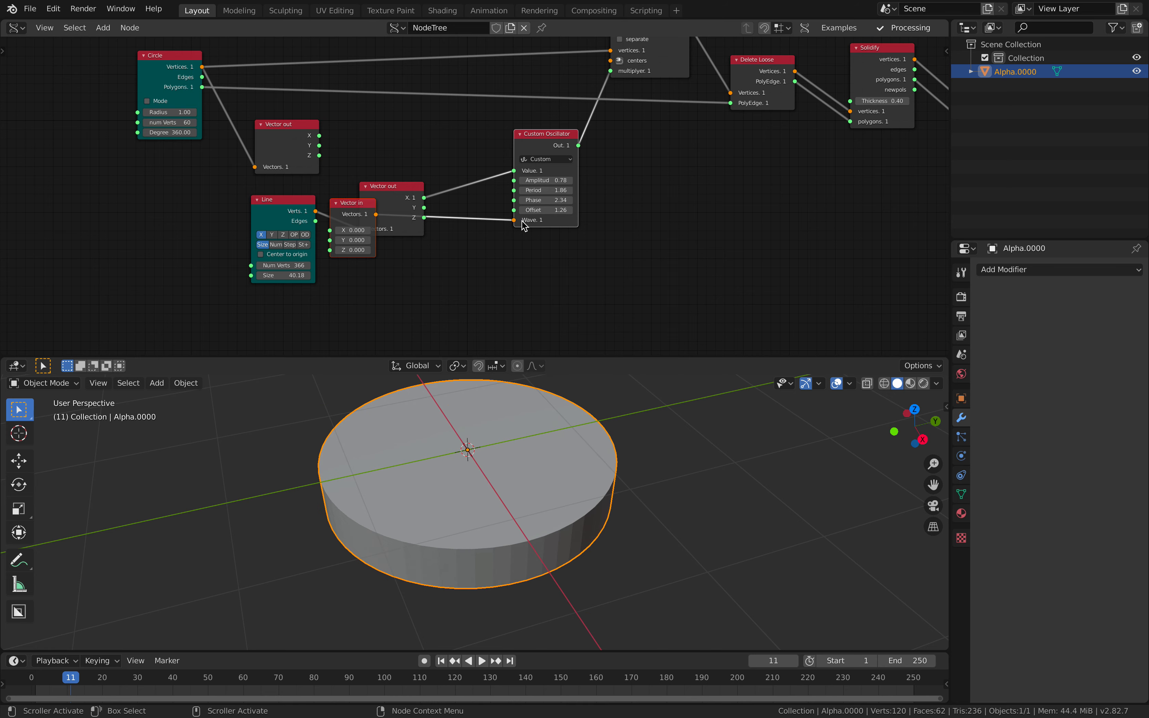
left_click_drag(363, 203, 498, 239)
left_click_drag(673, 192, 523, 168)
left_click_drag(489, 228, 459, 239)
middle_click_drag(540, 283, 558, 226)
Step: Add a Vector Noise node and a Noise Displace node to the node tree
key("alt+space")
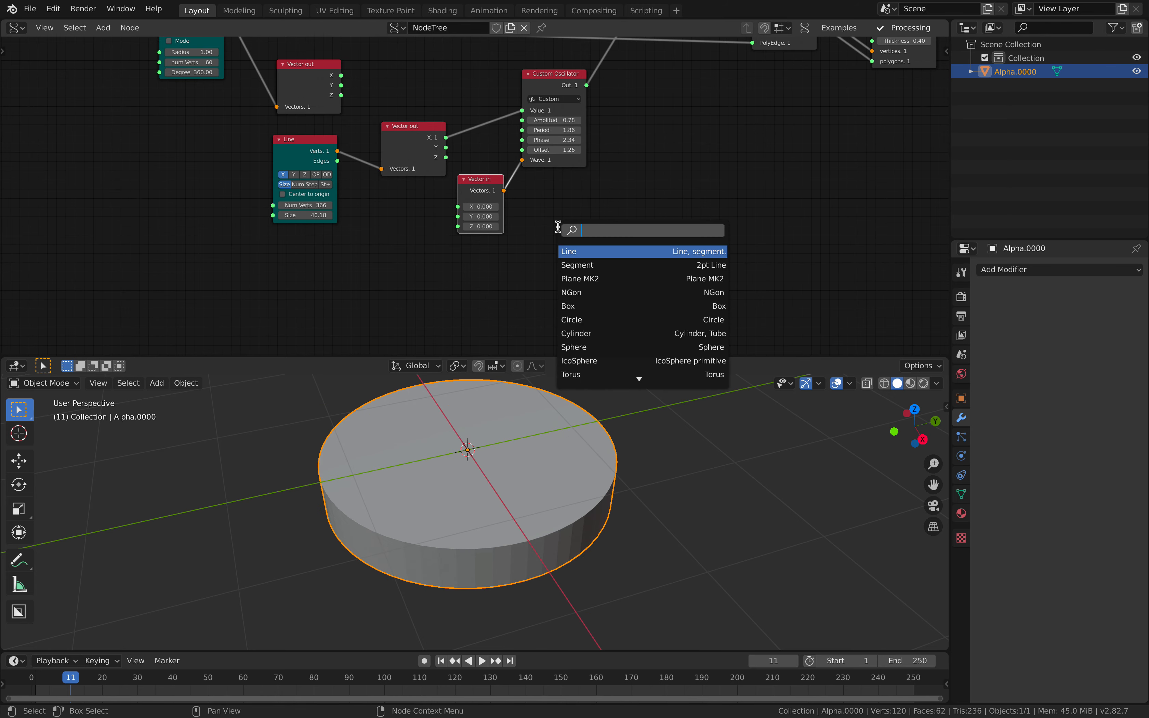
type("vector noi")
key("Return")
left_click(555, 229)
key("shift+a")
left_click(636, 200)
type("noise")
key("Return")
left_click(629, 212)
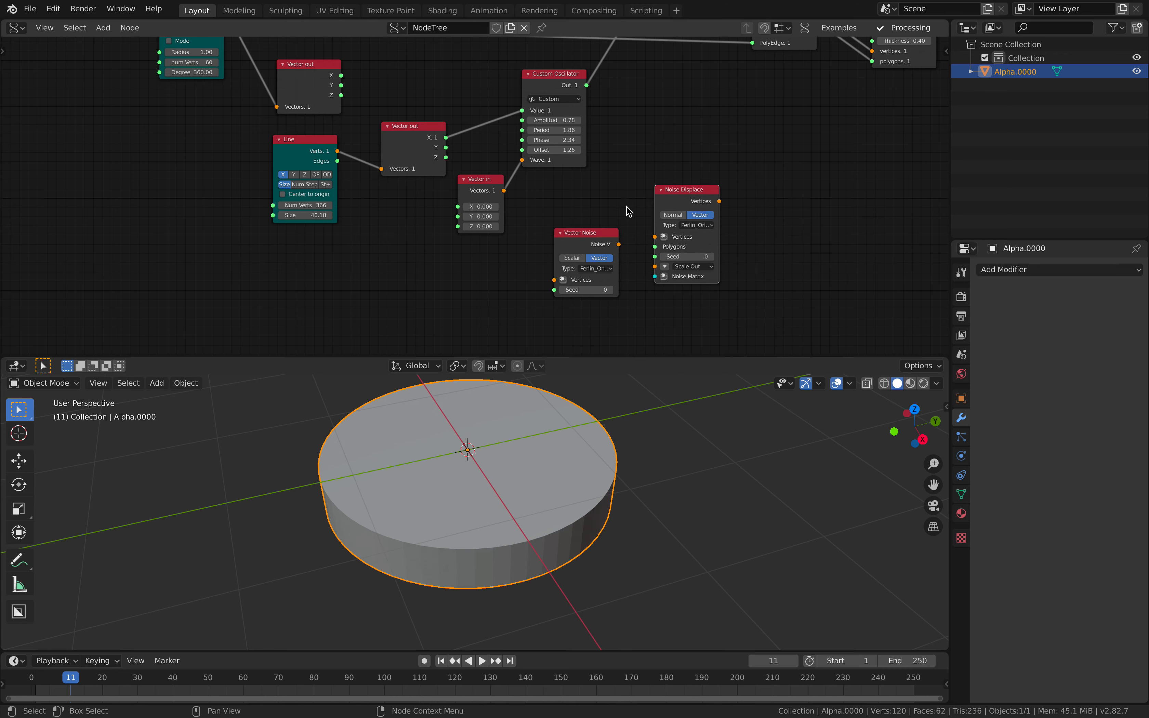
Step: Replace the Vector in node by linking the Line's vertices through Vector Noise into the Custom Oscillator's Wave input
scroll(588, 244, "up", 2)
left_click_drag(498, 183, 488, 172)
key("x")
left_click_drag(622, 243, 488, 225)
left_click(718, 190)
left_click_drag(717, 191, 587, 192)
scroll(475, 191, "left", 5)
left_click_drag(365, 184, 356, 154)
scroll(304, 181, "right", 4)
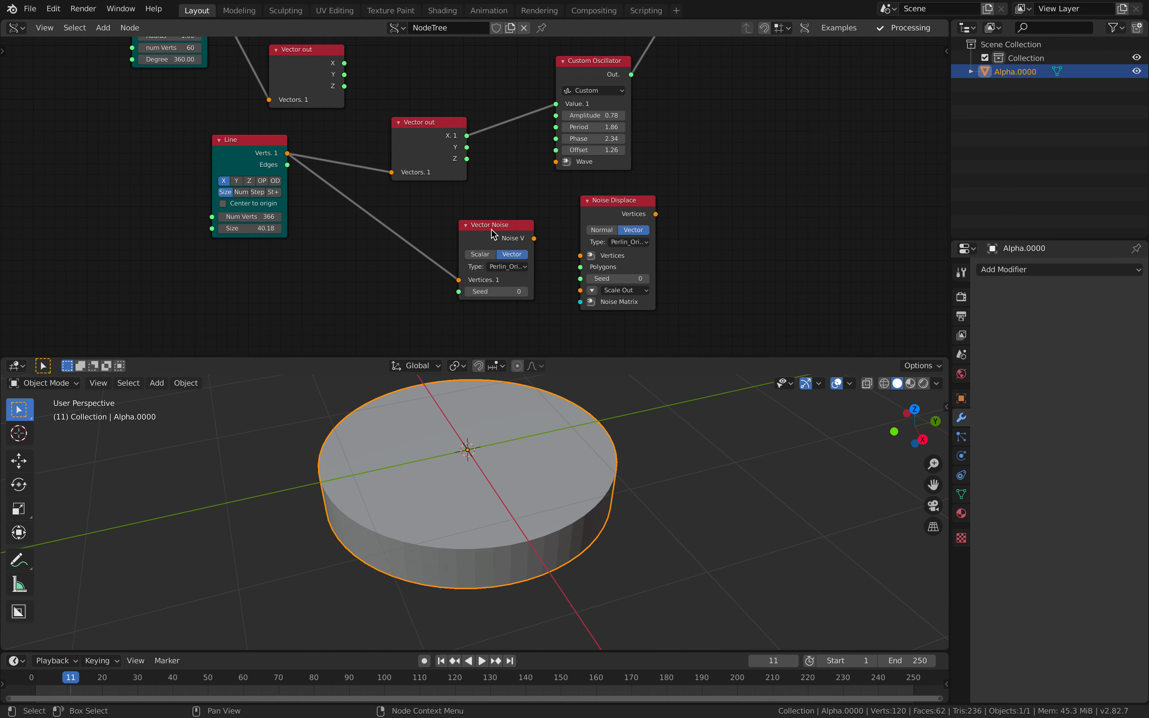
left_click_drag(494, 235, 400, 212)
scroll(254, 183, "up", 1)
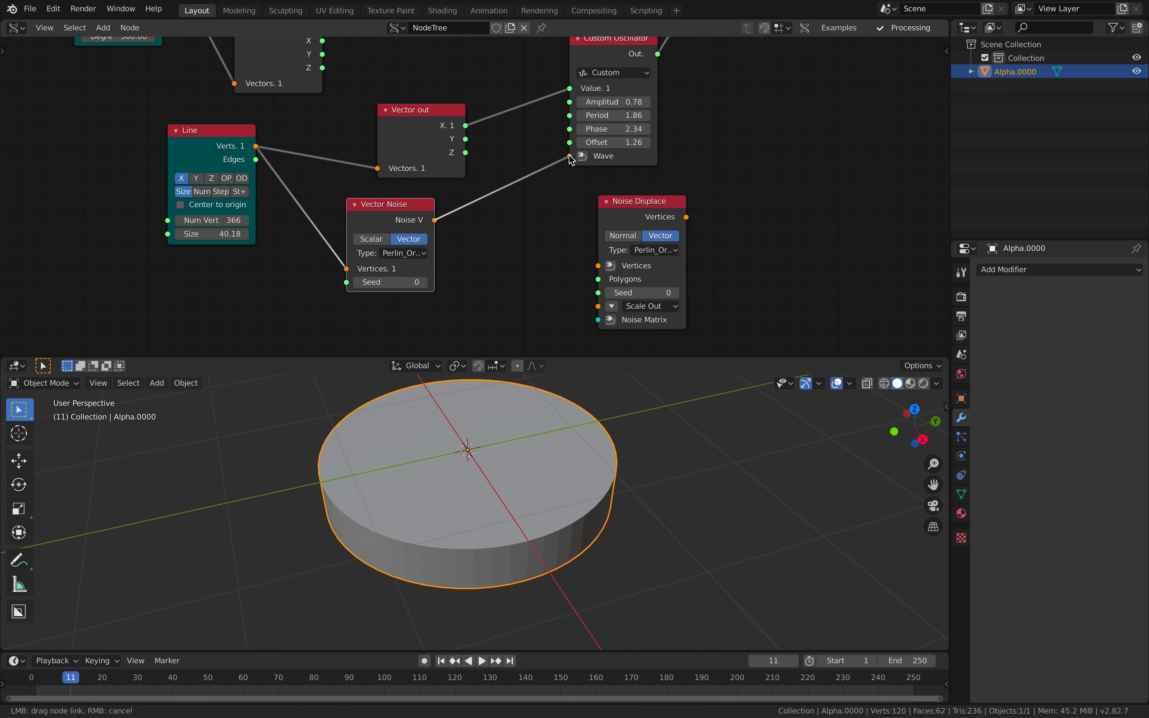
left_click_drag(571, 159, 571, 159)
Step: Link the Line's vertices through the Noise Displace node into the Custom Oscillator's Wave input instead
middle_click_drag(615, 475, 546, 485)
left_click_drag(631, 213, 562, 219)
left_click_drag(255, 146, 353, 203)
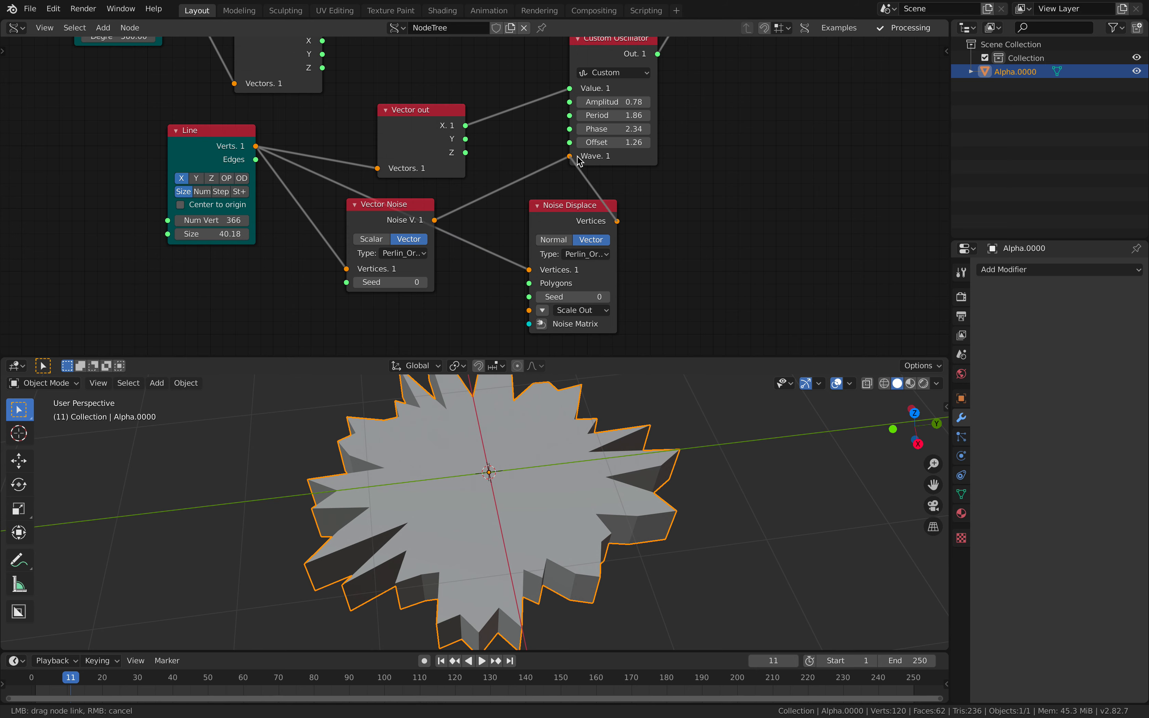
left_click_drag(577, 157, 572, 156)
left_click_drag(541, 282, 496, 255)
middle_click_drag(560, 453, 580, 457)
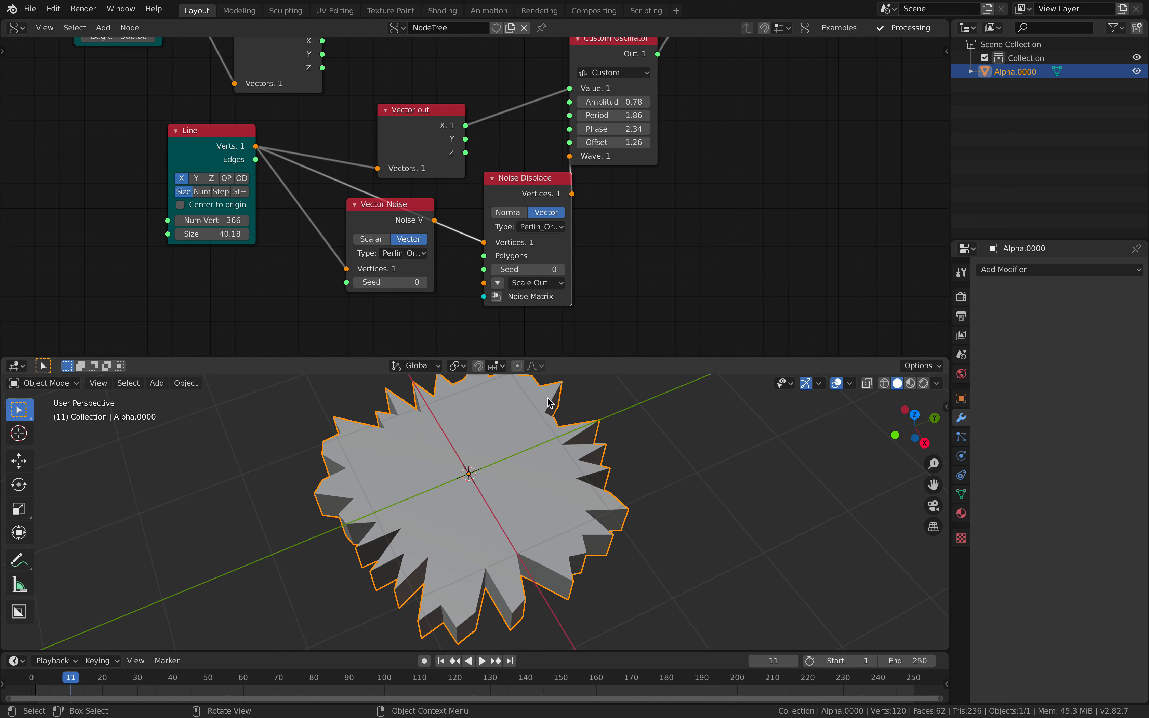
Step: Set the Noise Displace seed to 84, delete the Vector Noise node and put Noise Displace in its place
left_click_drag(527, 269, 570, 269)
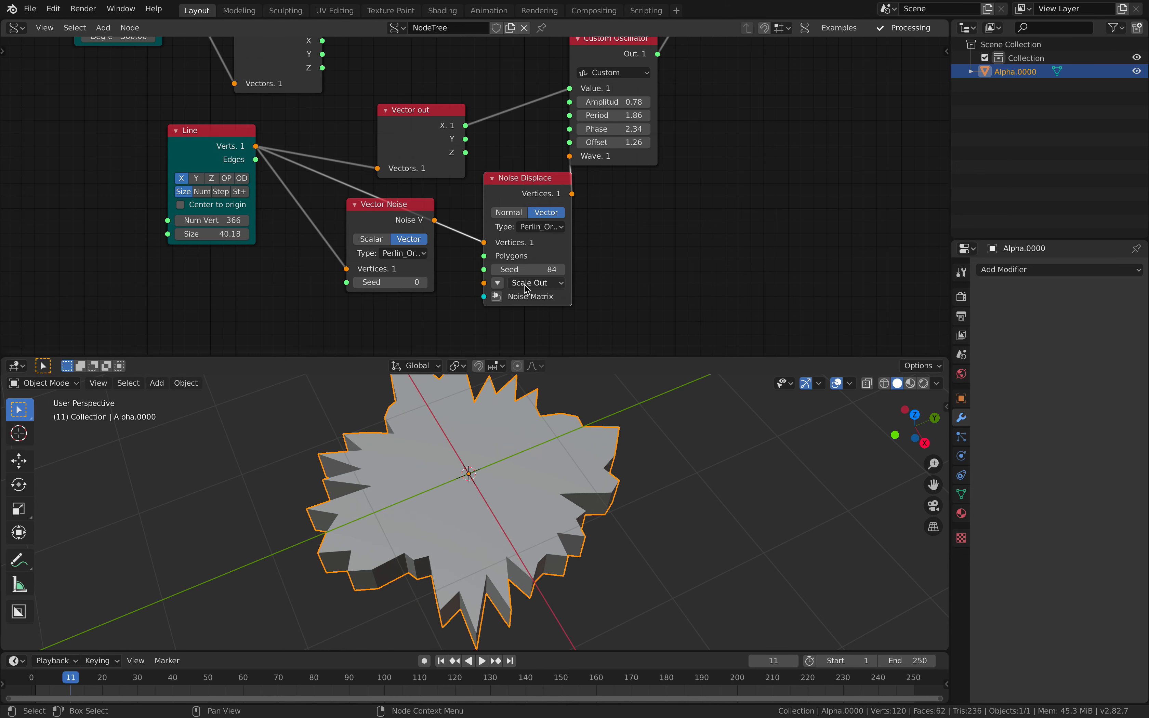
left_click(409, 207)
key("x")
left_click_drag(534, 180, 429, 206)
middle_click_drag(515, 216, 511, 215)
Step: Try the Cellnoise type on the Noise Displace node and change the noise type to Blender
left_click(435, 312)
left_click(441, 307)
left_click(436, 254)
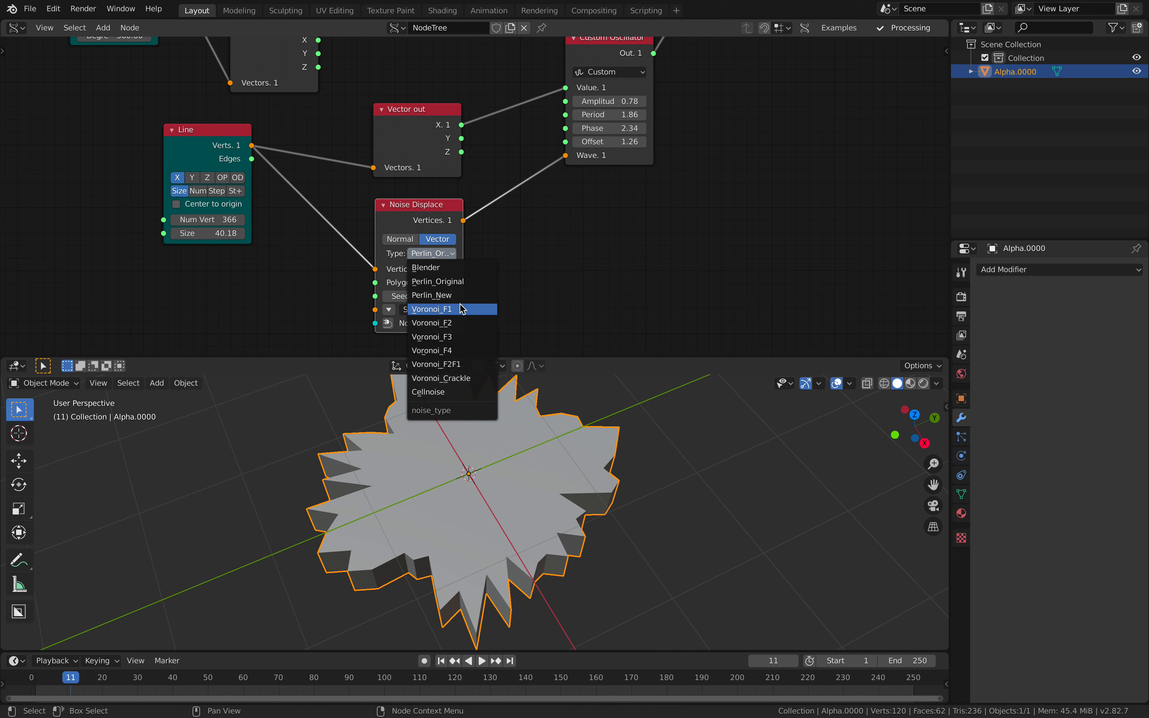
left_click(443, 392)
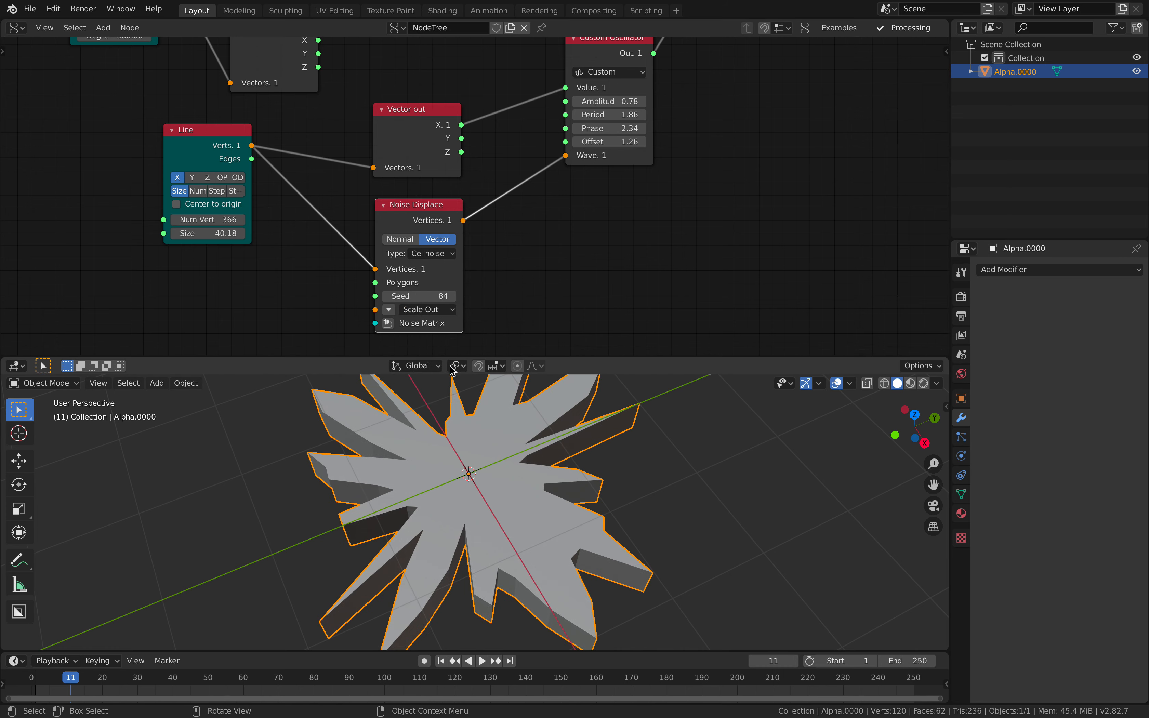
left_click(449, 260)
left_click(446, 265)
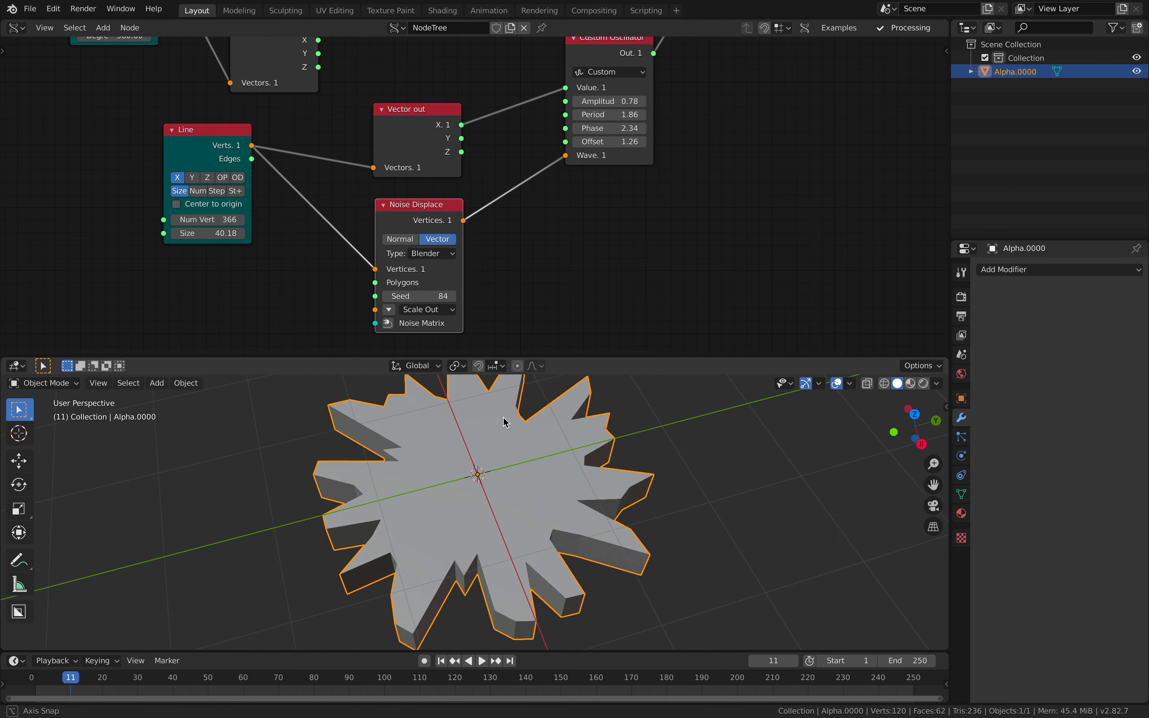
Step: Set the Noise Displace seed to 134 and the Line node to 640 vertices with a size of 37.96
left_click_drag(438, 295, 484, 296)
middle_click_drag(235, 233, 243, 216)
left_click_drag(217, 205, 256, 221)
scroll(256, 221, "down", 2)
middle_click_drag(256, 221, 259, 242)
Step: Save the file and set the Circle node's radius to 1.96 and its number of vertices to 104
left_click_drag(192, 71, 113, 121)
key("ctrl+s")
left_click_drag(76, 61, 62, 68)
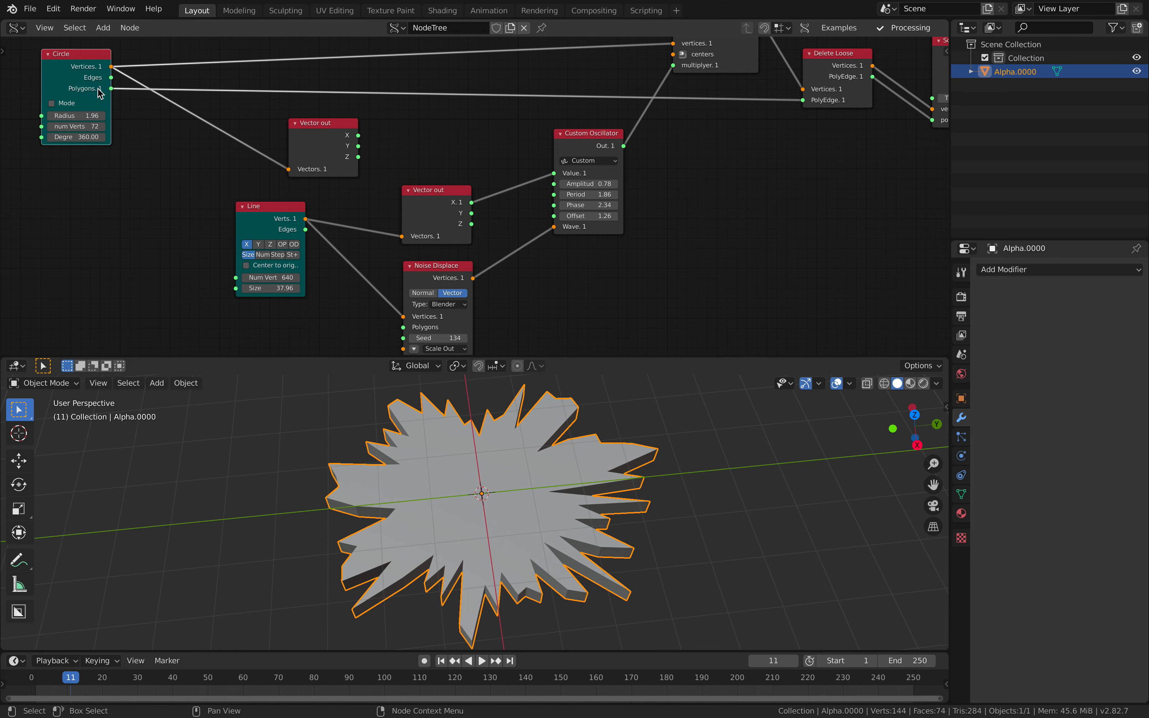
middle_click_drag(141, 97, 183, 105)
left_click_drag(124, 67, 118, 56)
left_click_drag(114, 123, 119, 124)
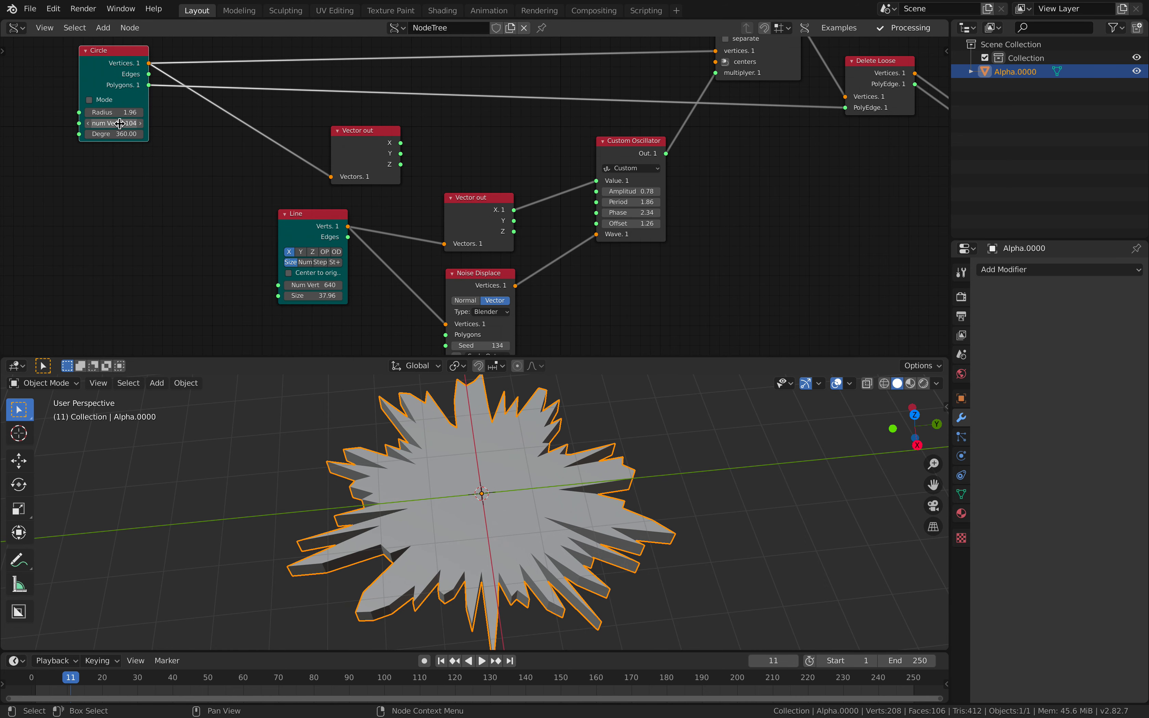
Step: Make room before the Scale node and insert a Matrix Apply (verts) node between the Circle and Scale nodes
middle_click_drag(219, 161, 219, 191)
left_click_drag(112, 92, 115, 77)
middle_click_drag(271, 161, 262, 185)
left_click_drag(770, 79, 779, 82)
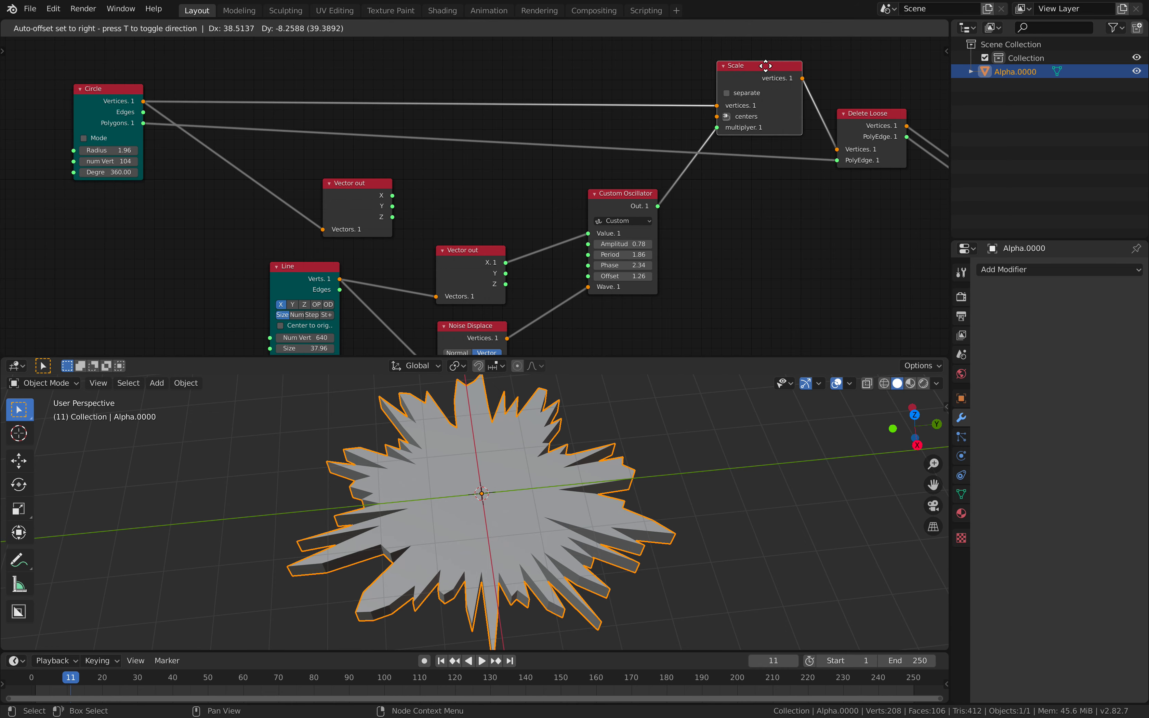
middle_click_drag(551, 79, 553, 77)
middle_click_drag(442, 90, 448, 110)
key("alt+space")
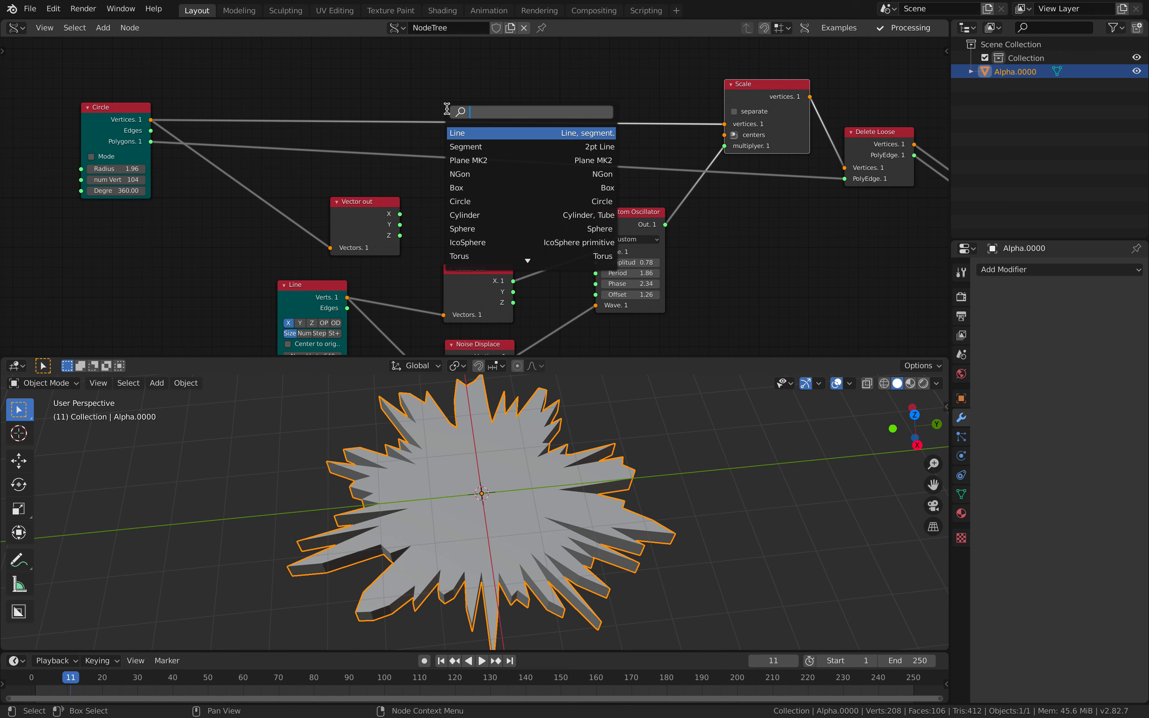
type("matrix ap")
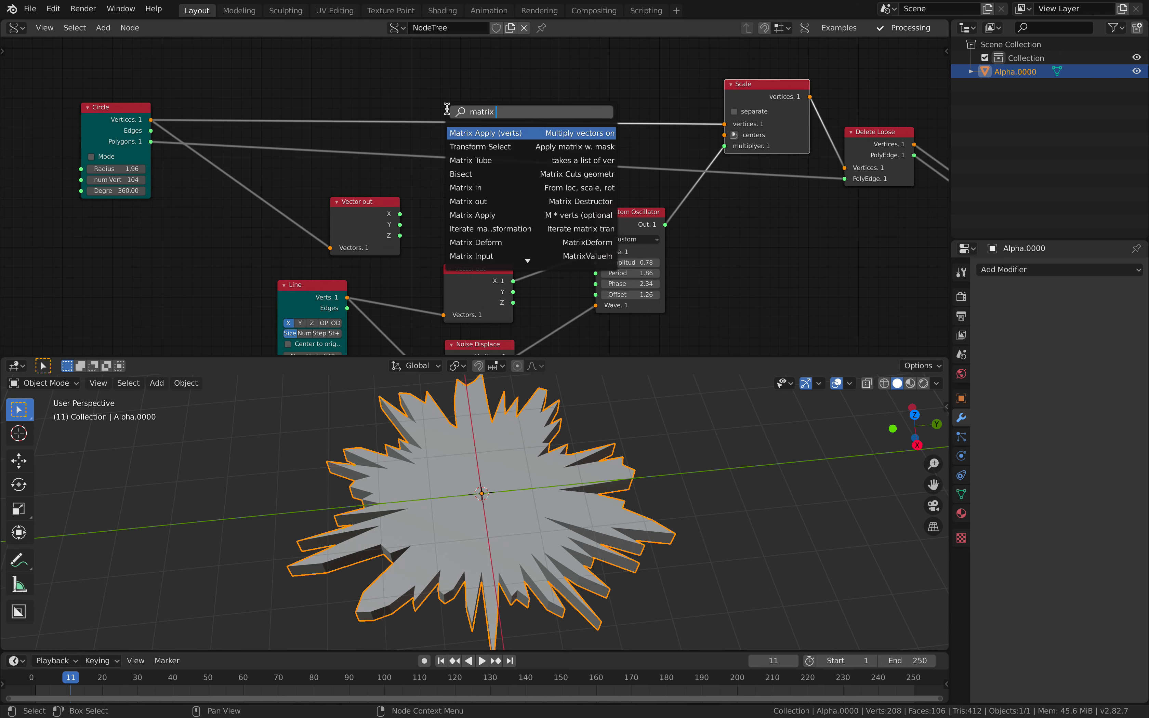
key("Return")
left_click(455, 100)
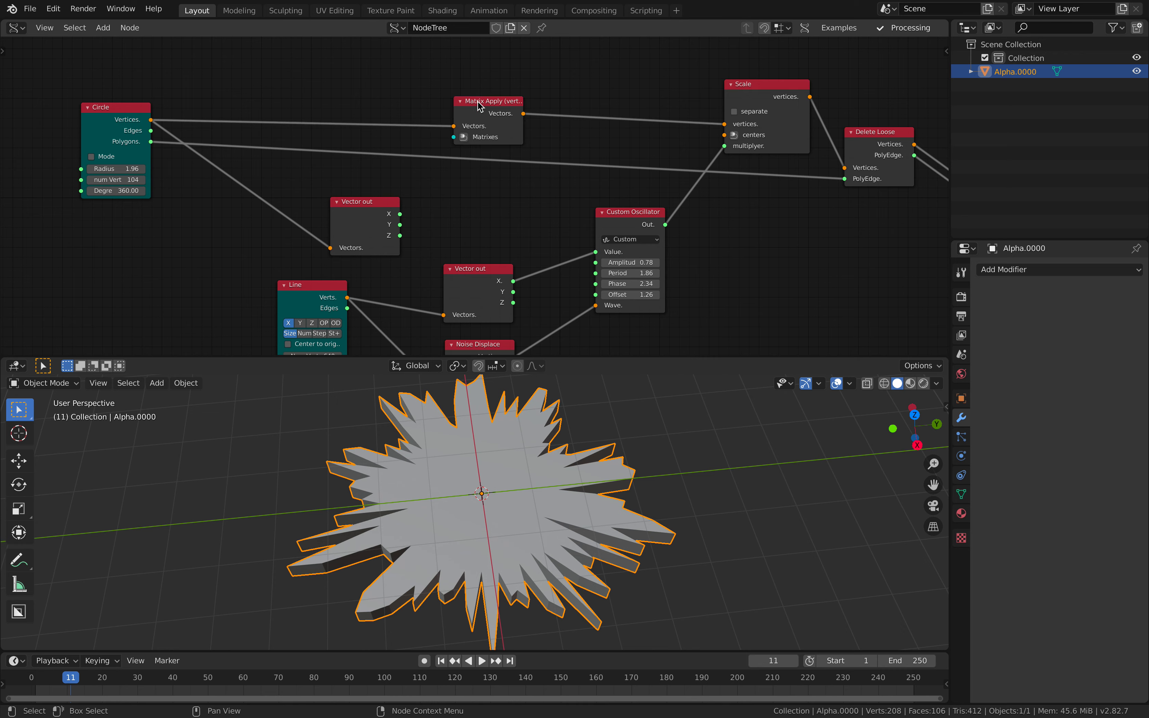
left_click_drag(478, 105, 475, 95)
Step: Feed a Matrix in node into Matrix Apply's Matrixes input, expand its scale values and increase the X and Y scale
left_click(460, 125)
middle_click_drag(350, 93, 372, 136)
left_click_drag(366, 145, 330, 65)
scroll(337, 114, "up", 1)
left_click(316, 117)
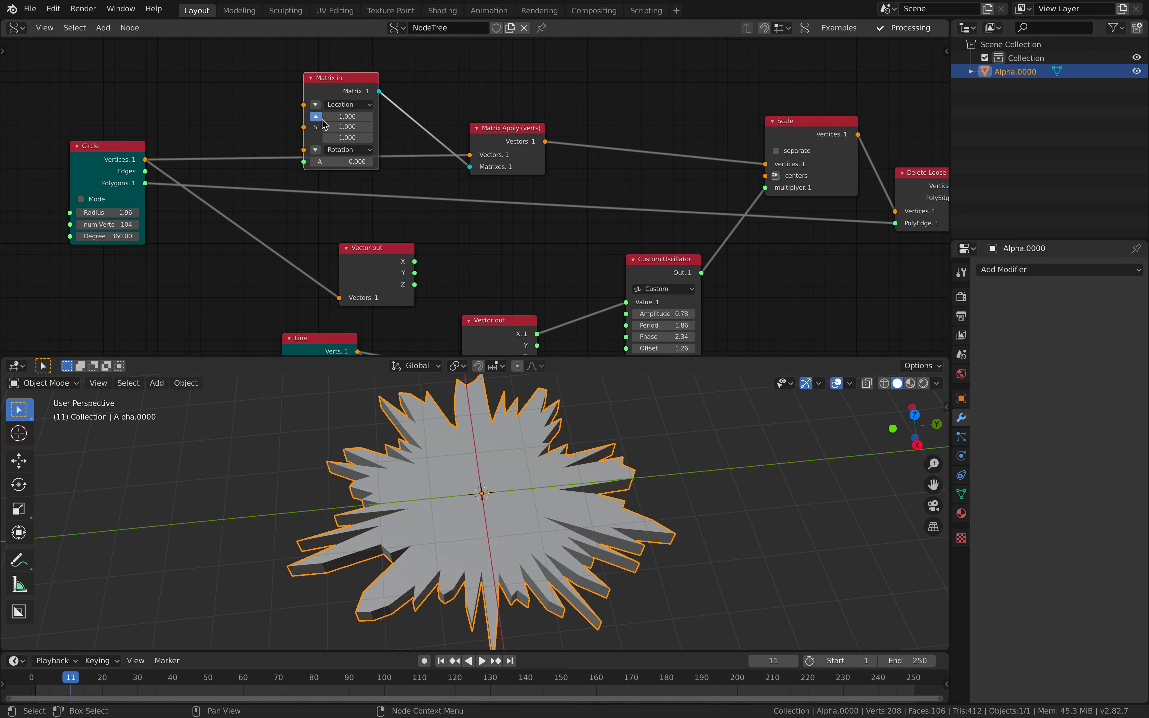
left_click_drag(322, 71, 297, 51)
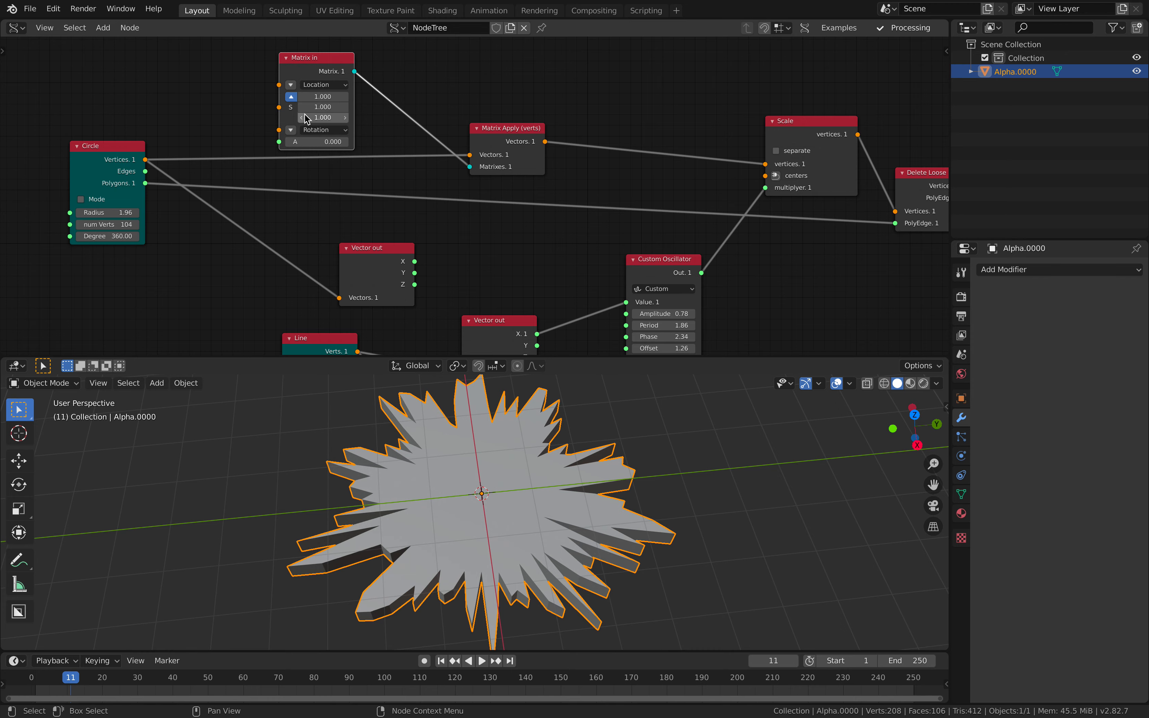
left_click_drag(322, 96, 361, 97)
Step: Set the Circle's number of vertices to 254 and the Noise Displace seed to 154
left_click_drag(118, 224, 205, 224)
middle_click_drag(305, 217, 297, 122)
scroll(446, 197, "up", 1)
middle_click_drag(524, 279, 470, 180)
left_click_drag(438, 306, 457, 306)
Step: Expand the Noise Displace node's Scale Out values and set all three axes to 0.28
left_click(415, 319)
middle_click_drag(437, 325, 439, 247)
left_click_drag(438, 243, 413, 243)
mouse_move(439, 244)
left_mouse_down()
mouse_move(426, 243)
mouse_move(448, 243)
mouse_move(439, 248)
left_mouse_up()
Step: Feed a Matrix in node with location 3.36, 0, 12.96 into Noise Displace's Noise Matrix input and save the file
left_click(402, 279)
middle_click_drag(339, 224, 367, 168)
left_click_drag(227, 186, 338, 231)
left_click_drag(278, 254, 389, 254)
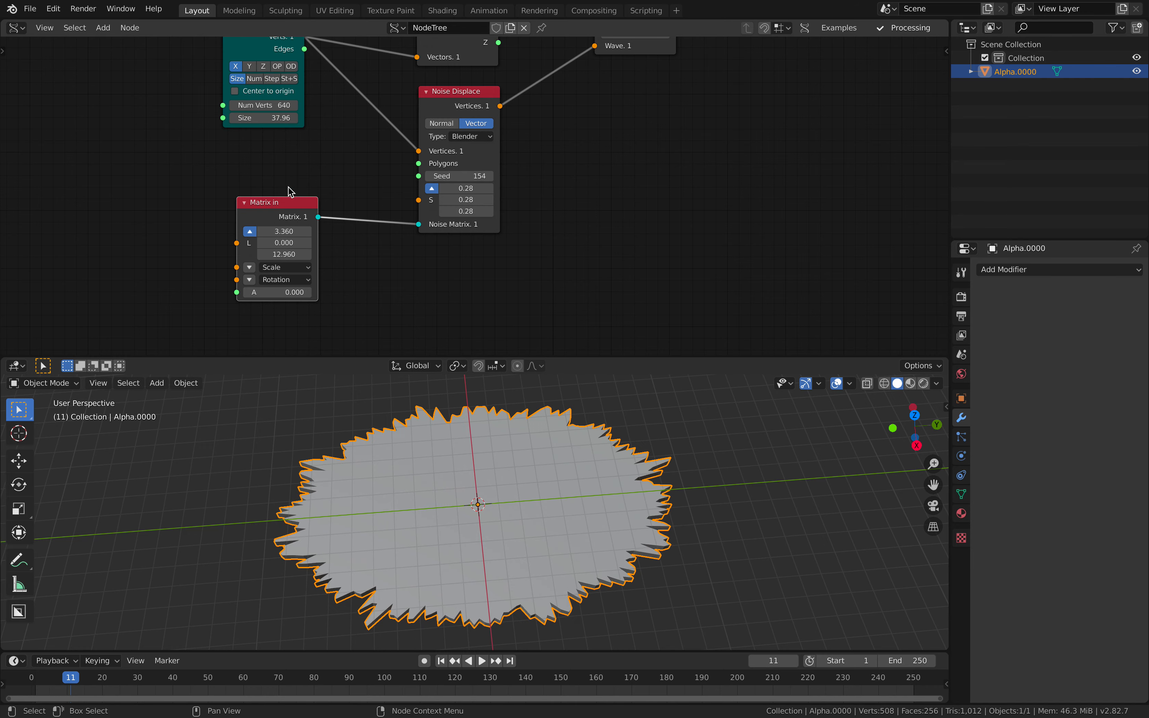
scroll(291, 192, "down", 2)
scroll(316, 195, "up", 8, "shift")
key("ctrl+s")
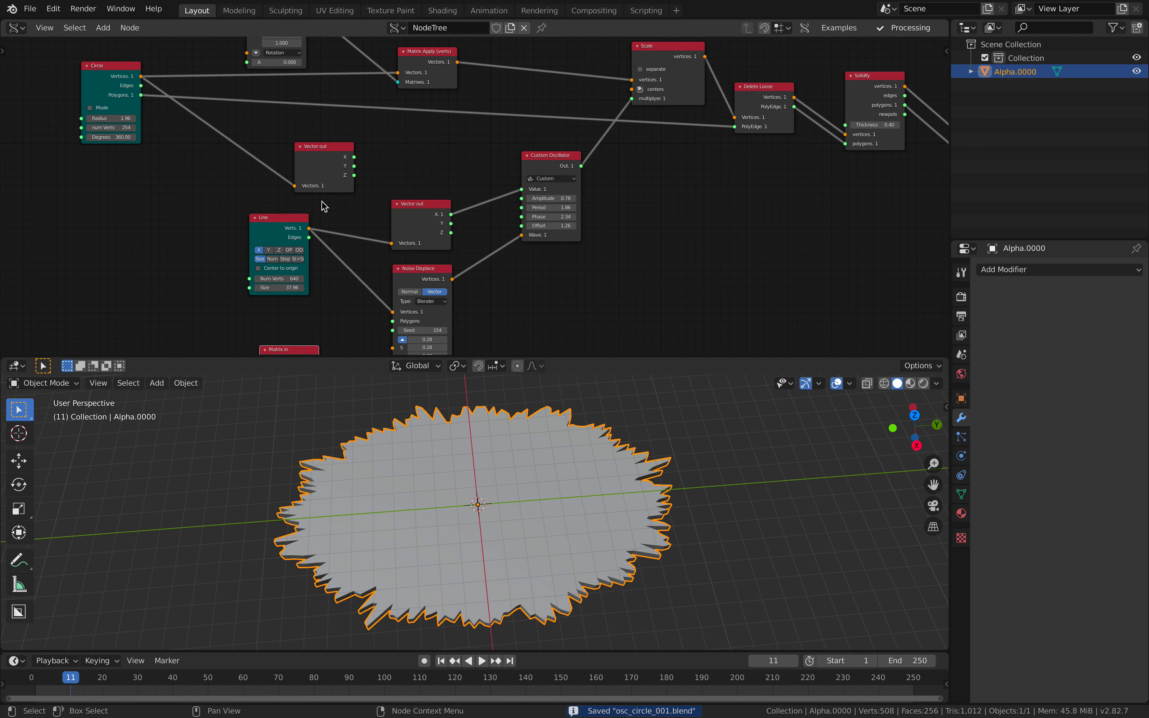
Step: Tidy the node tree by removing the unused Vector out node and grouping the remaining nodes compactly, and save the file
middle_click_drag(351, 170, 333, 223)
scroll(377, 236, "down", 3)
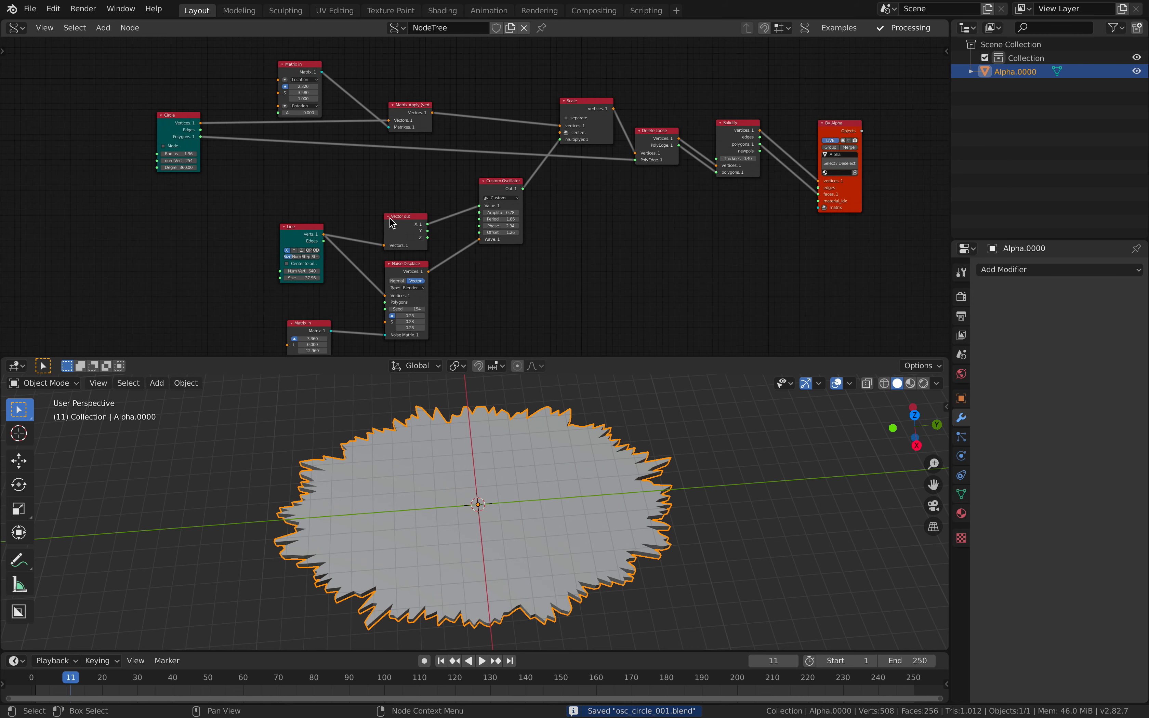
left_click_drag(395, 225, 427, 177)
left_click_drag(415, 272, 454, 231)
left_click_drag(302, 230, 378, 198)
left_click_drag(303, 334, 372, 272)
left_click_drag(189, 125, 248, 147)
left_click_drag(297, 75, 332, 75)
left_click_drag(418, 107, 441, 96)
scroll(382, 115, "up", 2)
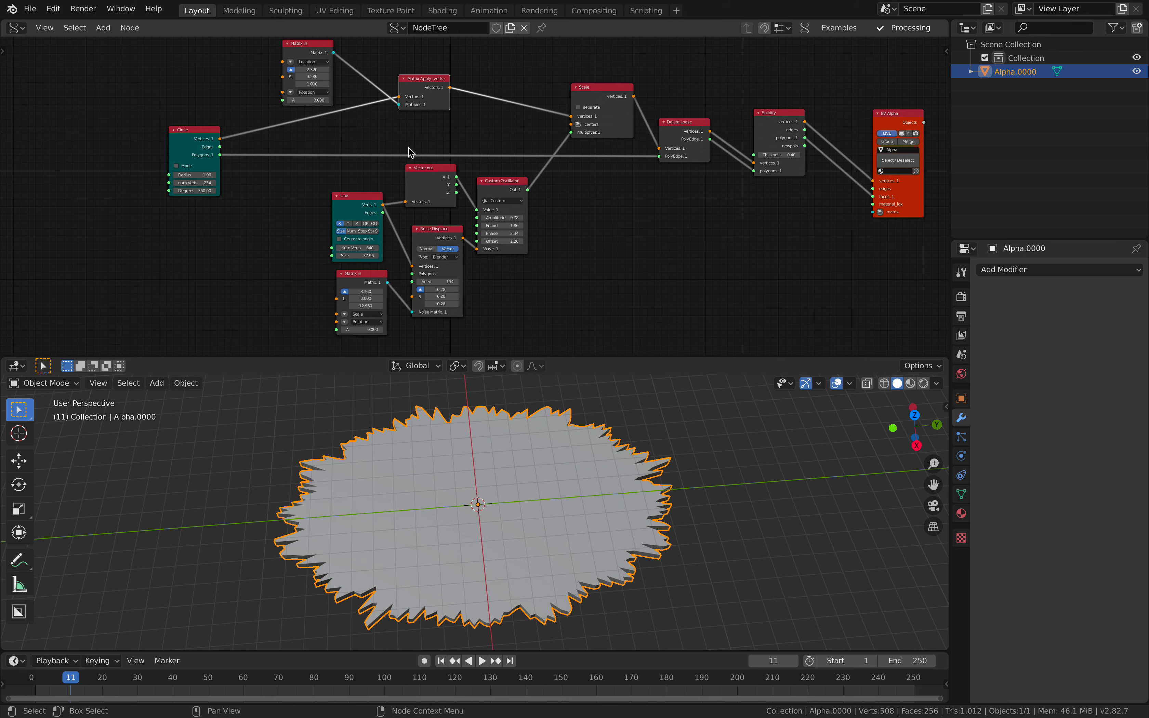
middle_click_drag(456, 138, 390, 152)
key("ctrl+s")
Step: Adjust the X and Y scale of the Circle's Matrix in node and set the Circle's radius to 1.60
scroll(358, 104, "up", 5)
middle_click_drag(285, 105, 427, 180)
left_click_drag(310, 124, 336, 124)
left_click_drag(310, 136, 379, 135)
middle_click_drag(187, 110, 187, 73)
mouse_move(143, 242)
left_mouse_down()
mouse_move(260, 242)
mouse_move(126, 242)
left_mouse_up()
left_click_drag(302, 93, 327, 93)
Step: Set the Custom Oscillator's amplitude to 0.66 and period to 2.16
scroll(461, 177, "down", 5)
scroll(413, 169, "right", 4)
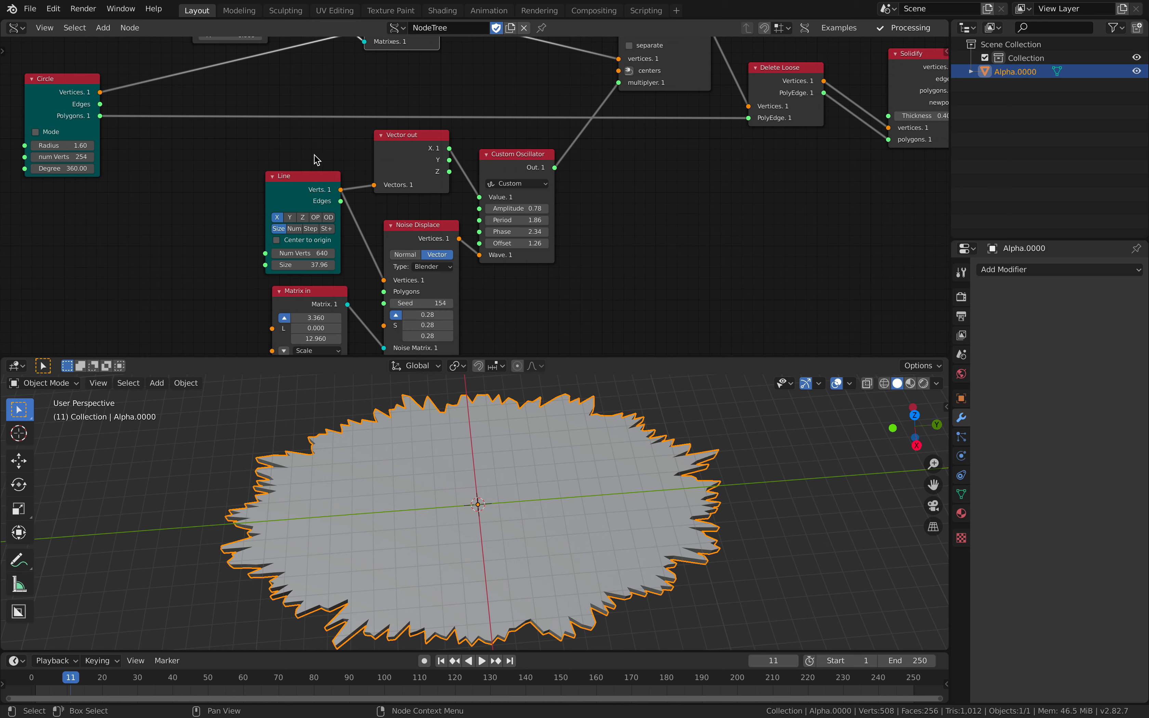
mouse_move(518, 208)
left_mouse_down()
mouse_move(555, 220)
mouse_move(532, 219)
left_mouse_up()
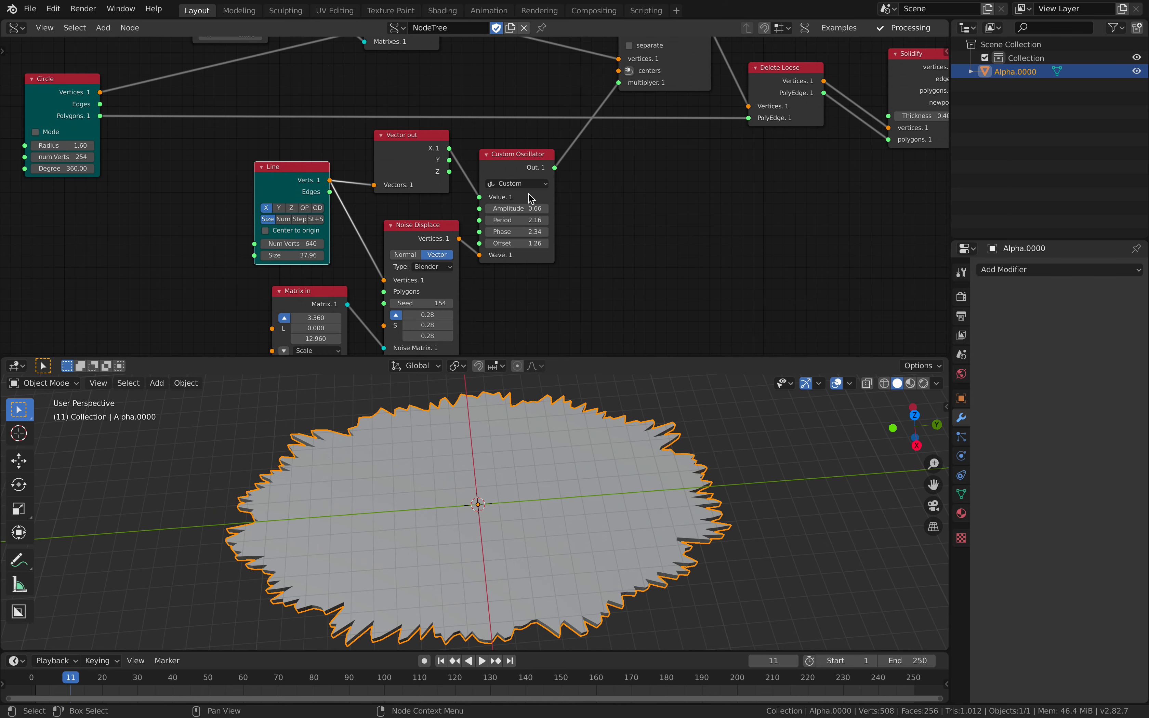
Step: Try other wave functions on the oscillator, including Sine and Saw
left_click(517, 183)
left_click(529, 208)
left_click(530, 184)
left_click(520, 196)
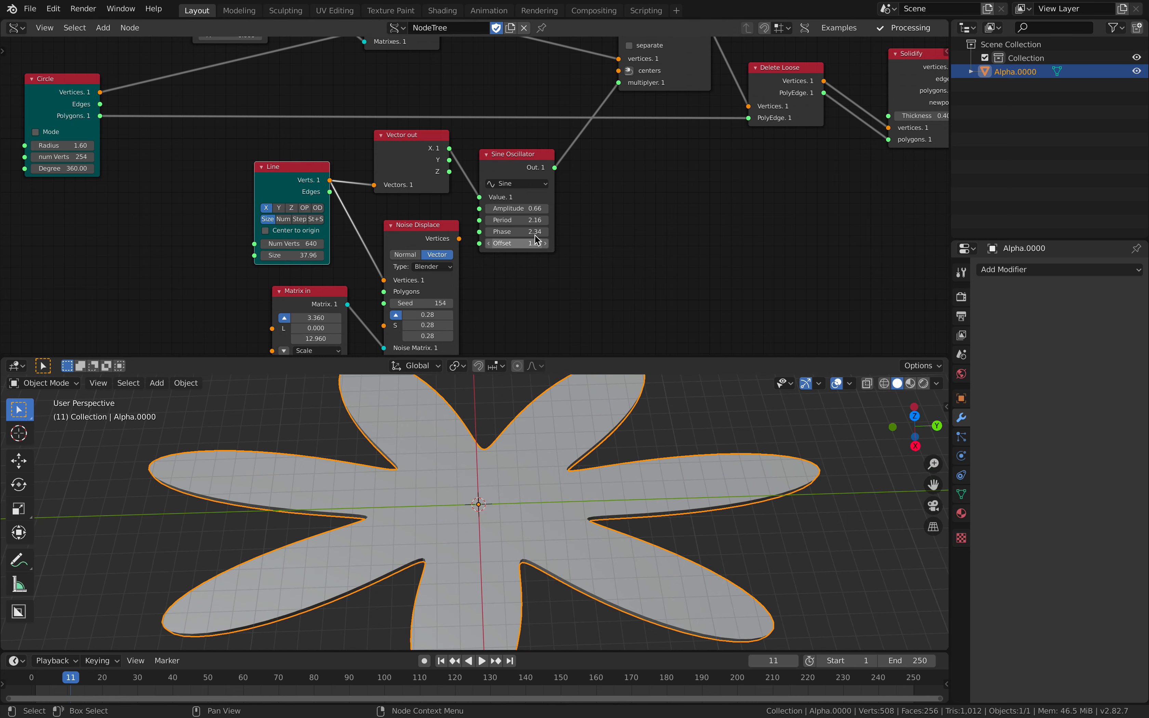
left_click(517, 184)
left_click(520, 231)
Step: Set the oscillator back to the Custom function and reconnect the Noise Displace vertices to its Wave input
left_click(517, 183)
left_click(520, 243)
left_click_drag(527, 164, 543, 159)
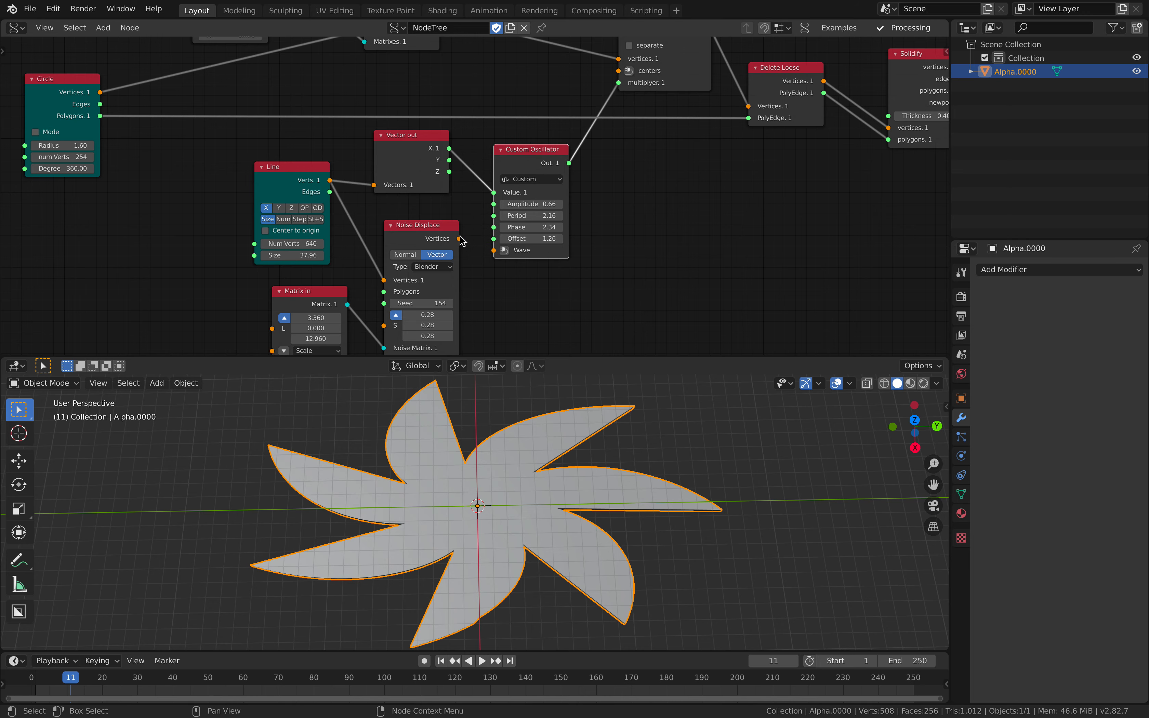
left_click_drag(459, 239, 494, 251)
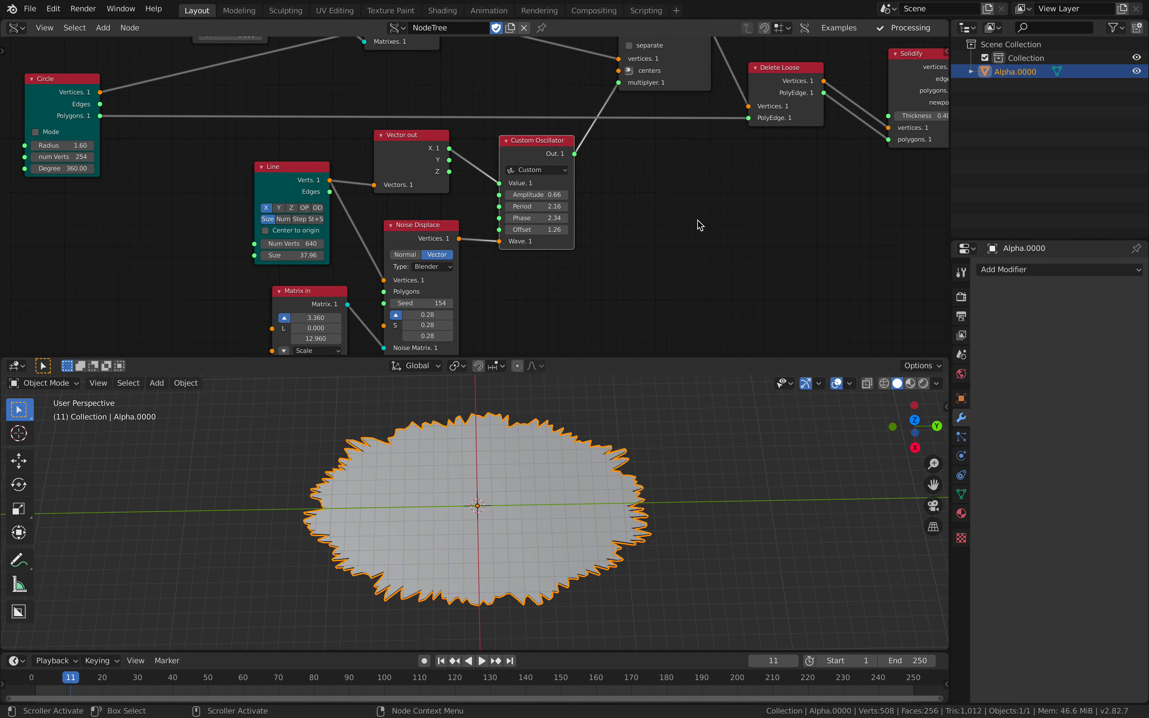
Step: Reposition the Delete Loose, Solidify and BV Alpha nodes to tidy the end of the node tree
middle_click_drag(703, 225, 508, 272)
left_click_drag(565, 130, 546, 148)
left_click_drag(714, 128, 702, 134)
middle_click_drag(860, 122, 734, 127)
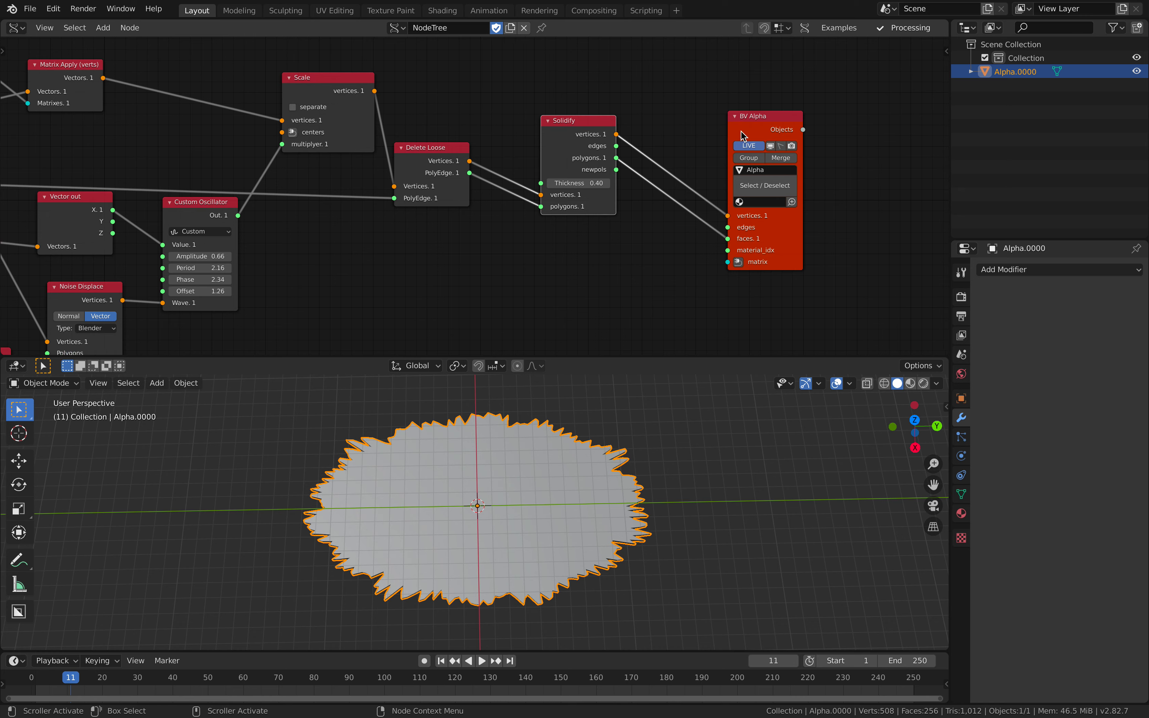
left_click_drag(734, 128, 678, 127)
middle_click_drag(546, 413, 540, 445)
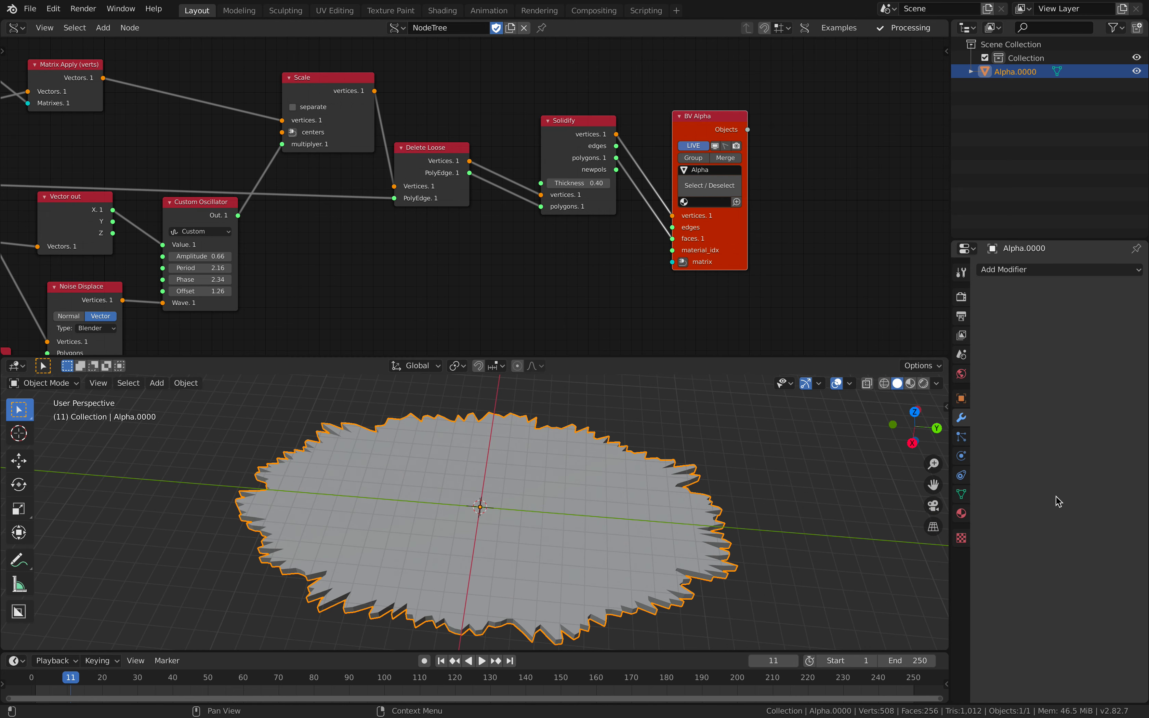
Step: Add a new material to the noisy disc mesh and expand its Viewport Display settings
left_click(961, 513)
left_click(1080, 328)
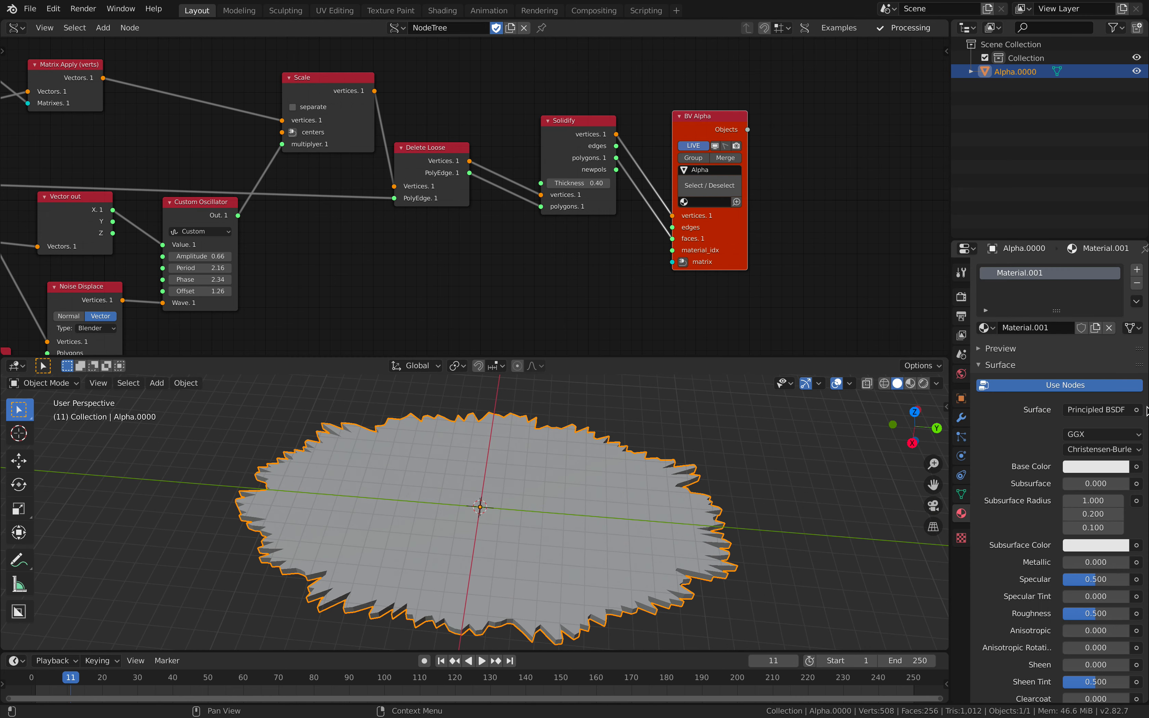
scroll(1124, 683, "down", 10)
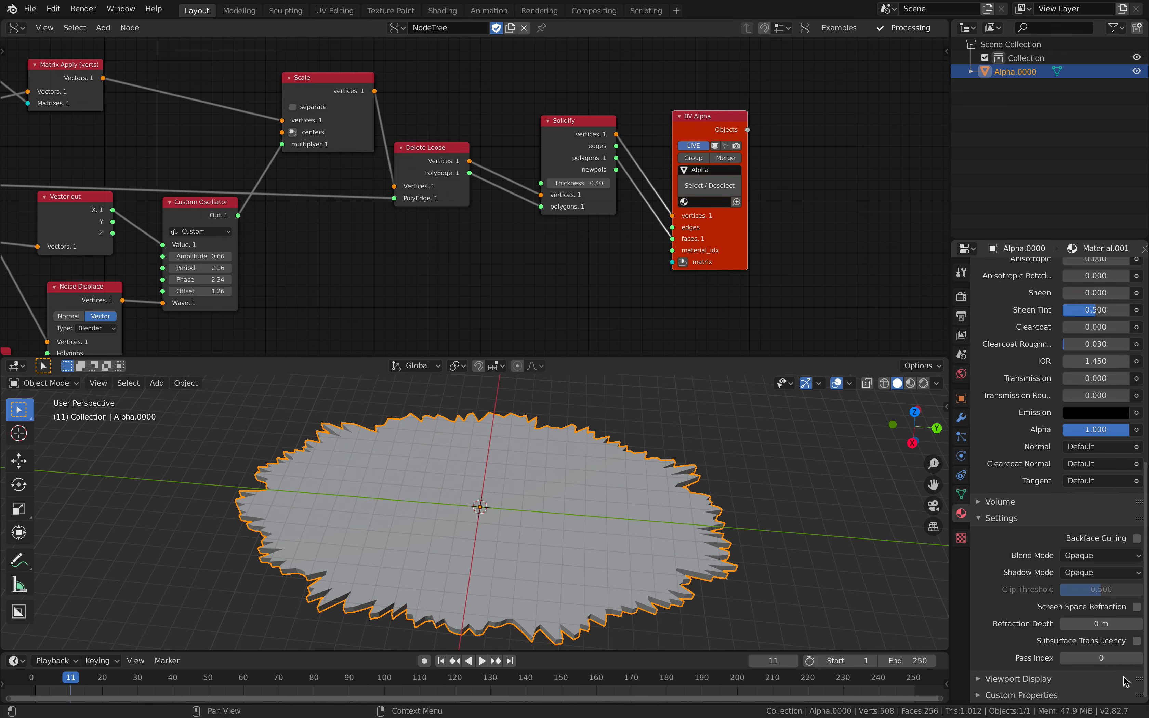
left_click(1053, 686)
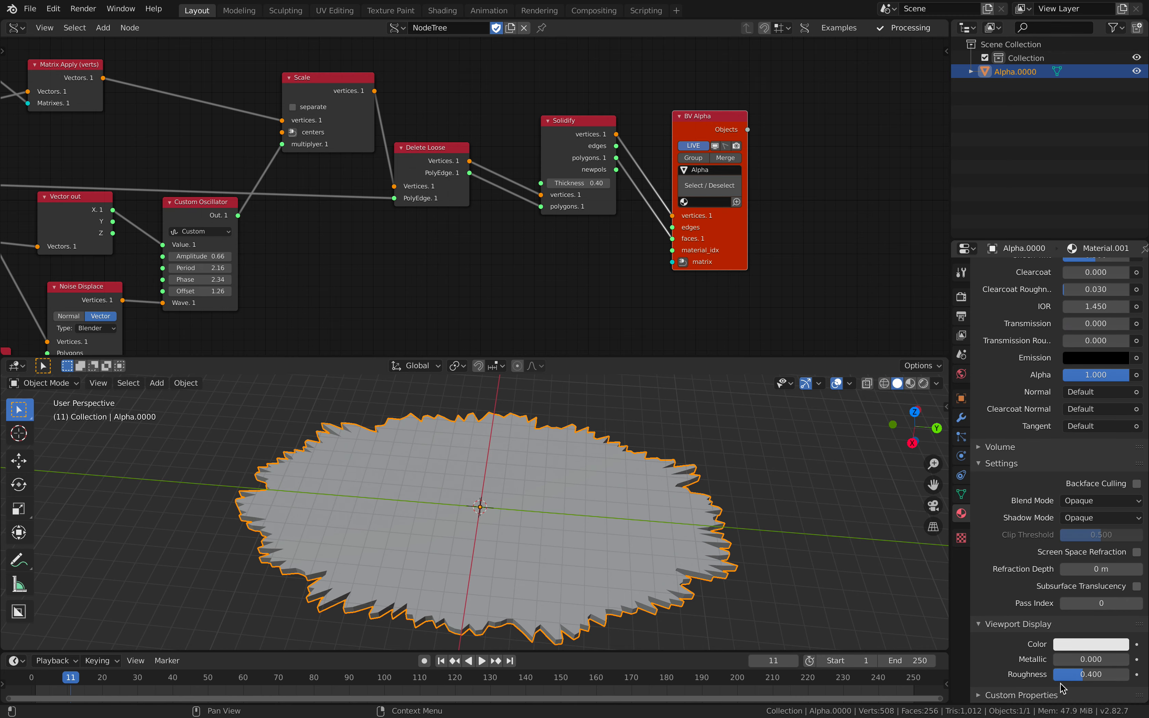
middle_click_drag(886, 616, 807, 546)
Step: Move the BV Alpha node farther from Solidify and set the Solidify thickness to 1.66
left_click_drag(728, 243, 768, 216)
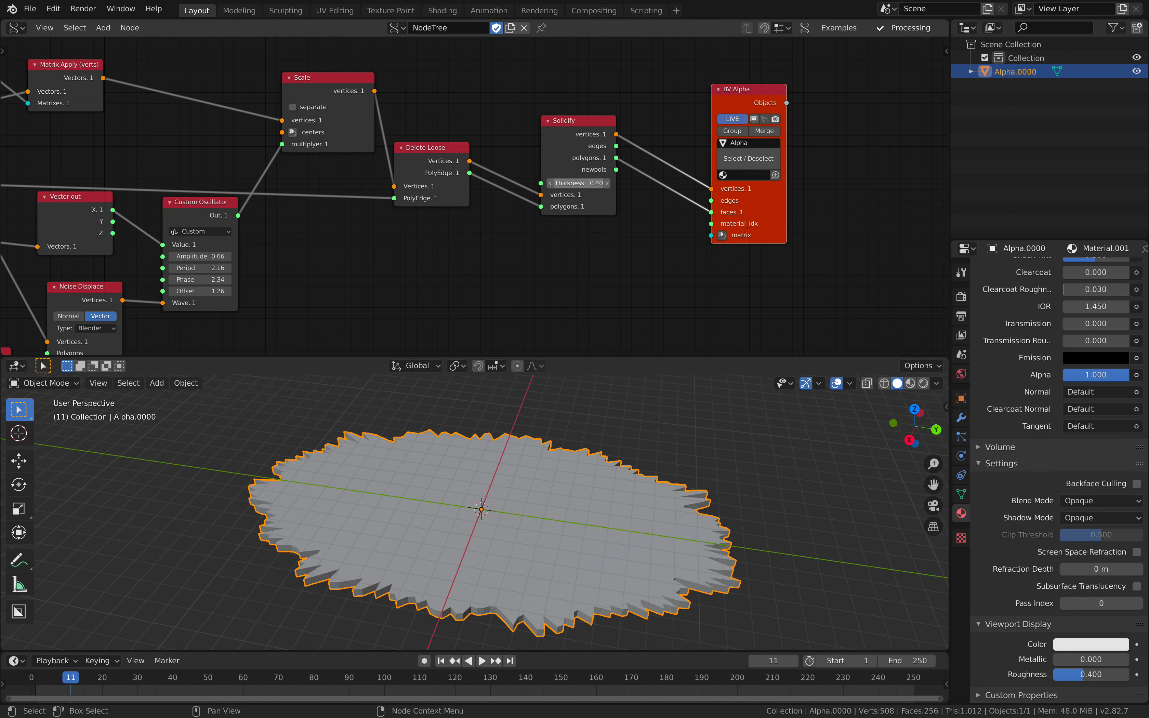
left_click_drag(578, 183, 606, 183)
middle_click_drag(612, 499, 683, 546)
Step: Set the material's viewport display color to pale mint green, metallic to 0.646 and roughness to 0.559
left_click_drag(1054, 659, 1091, 659)
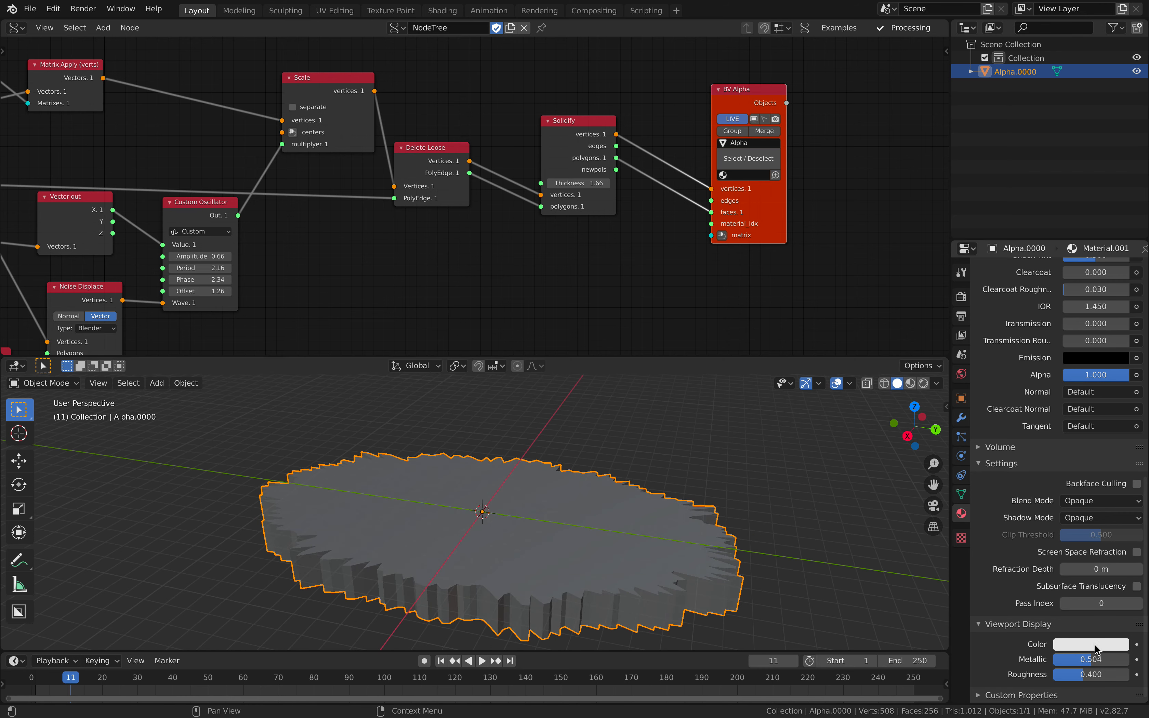
left_click(1094, 645)
left_click_drag(1053, 517, 1013, 522)
left_click_drag(1117, 460, 1118, 453)
left_click_drag(1013, 523, 1054, 487)
middle_click_drag(761, 514, 770, 534)
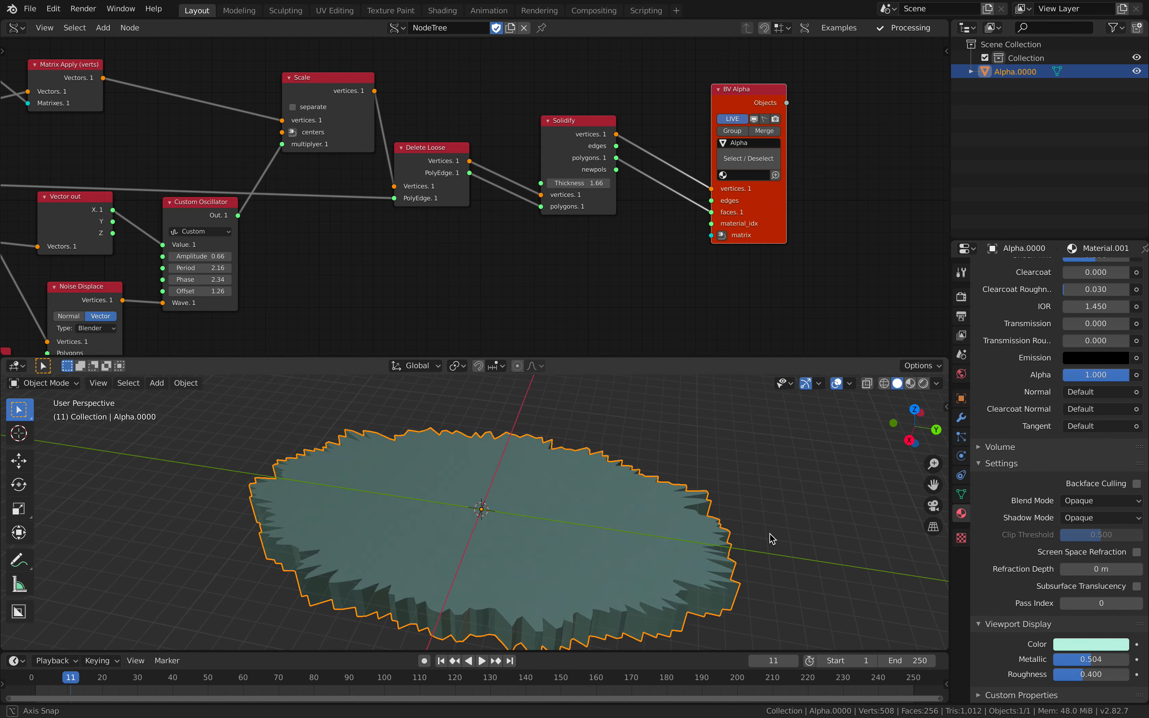
mouse_move(1091, 659)
left_mouse_down()
mouse_move(1103, 659)
mouse_move(1098, 674)
left_mouse_up()
middle_click_drag(743, 544, 651, 527)
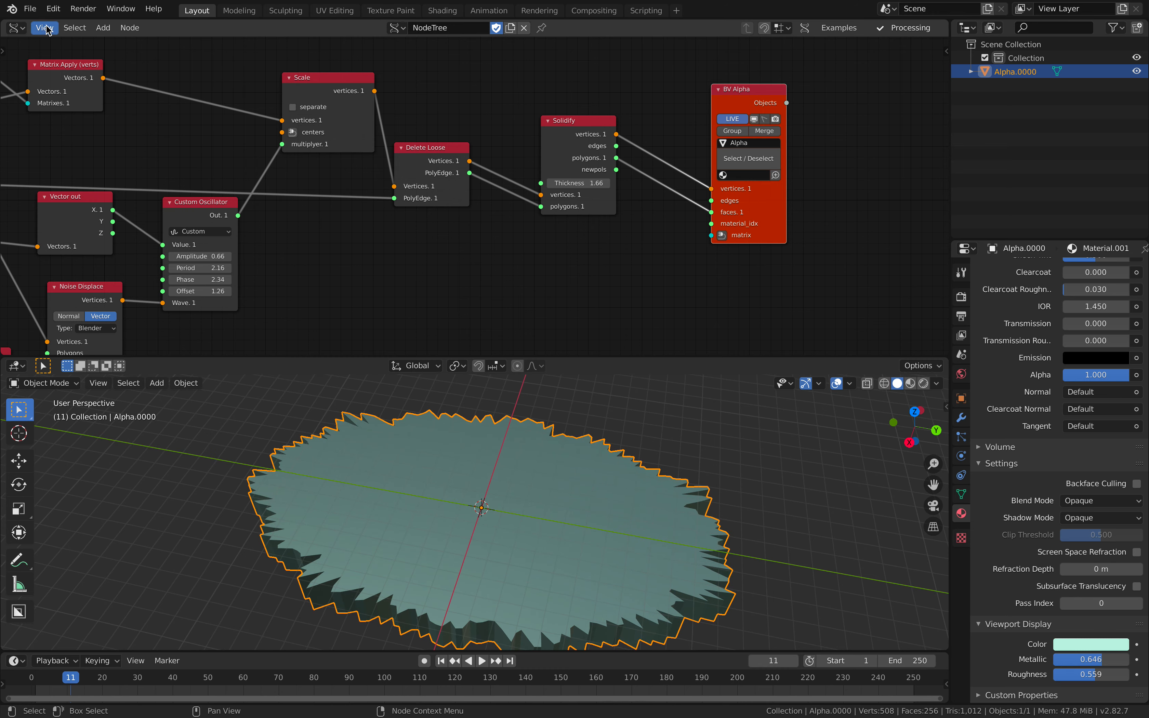
Step: Export the mesh as a Universal Scene Description file named osc_circle_001.usdc on the Desktop
left_click(31, 10)
mouse_move(119, 207)
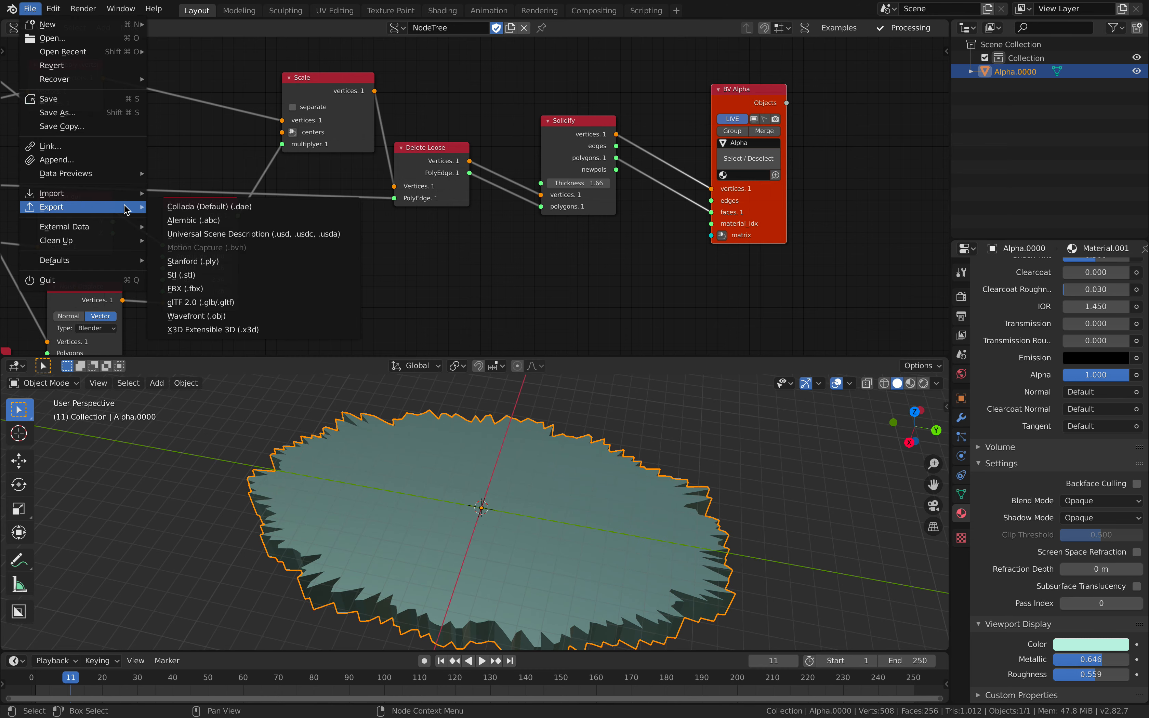
left_click(217, 234)
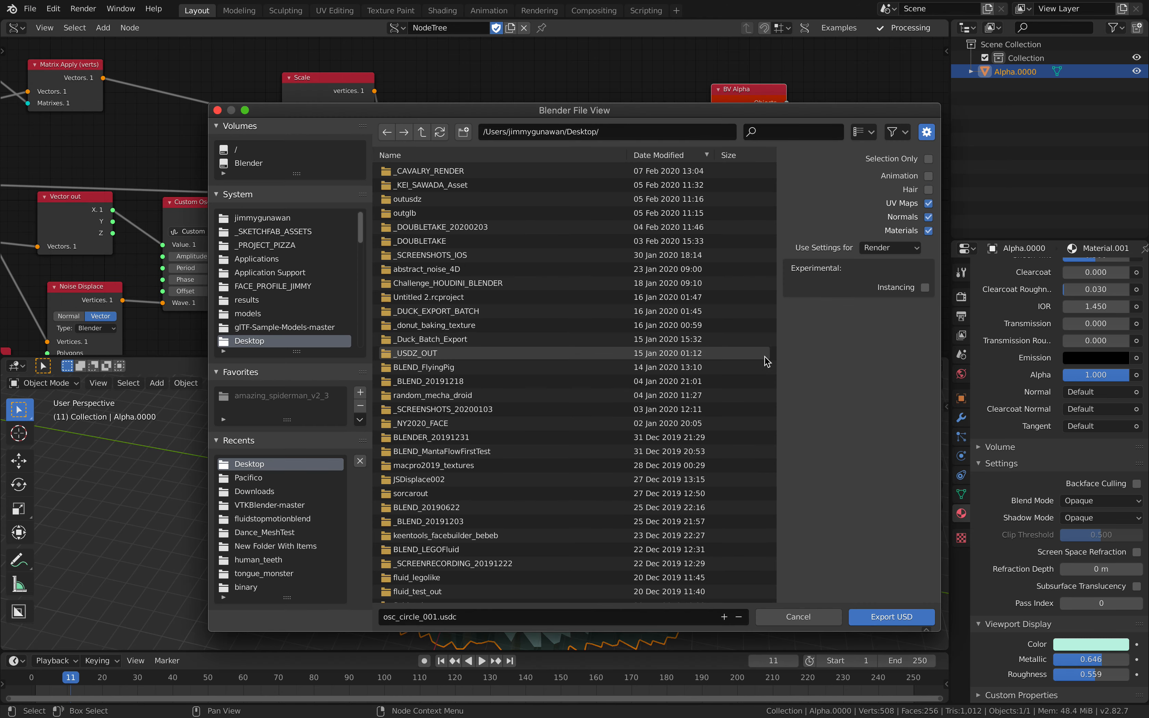
left_click(891, 616)
Step: Switch to Finder, preview the exported osc_circle_001.usdc file, and return to Blender
key("super+Tab")
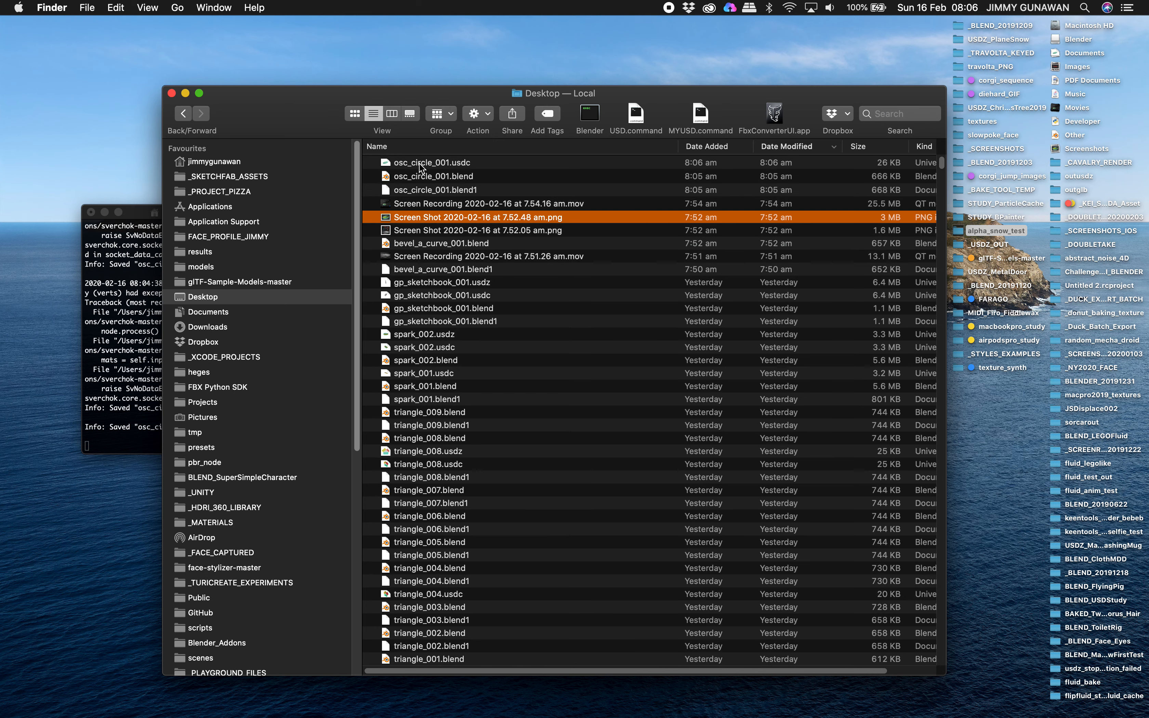
left_click(419, 163)
key("space")
left_click_drag(583, 369, 303, 158)
left_click(299, 156)
key("super+Tab")
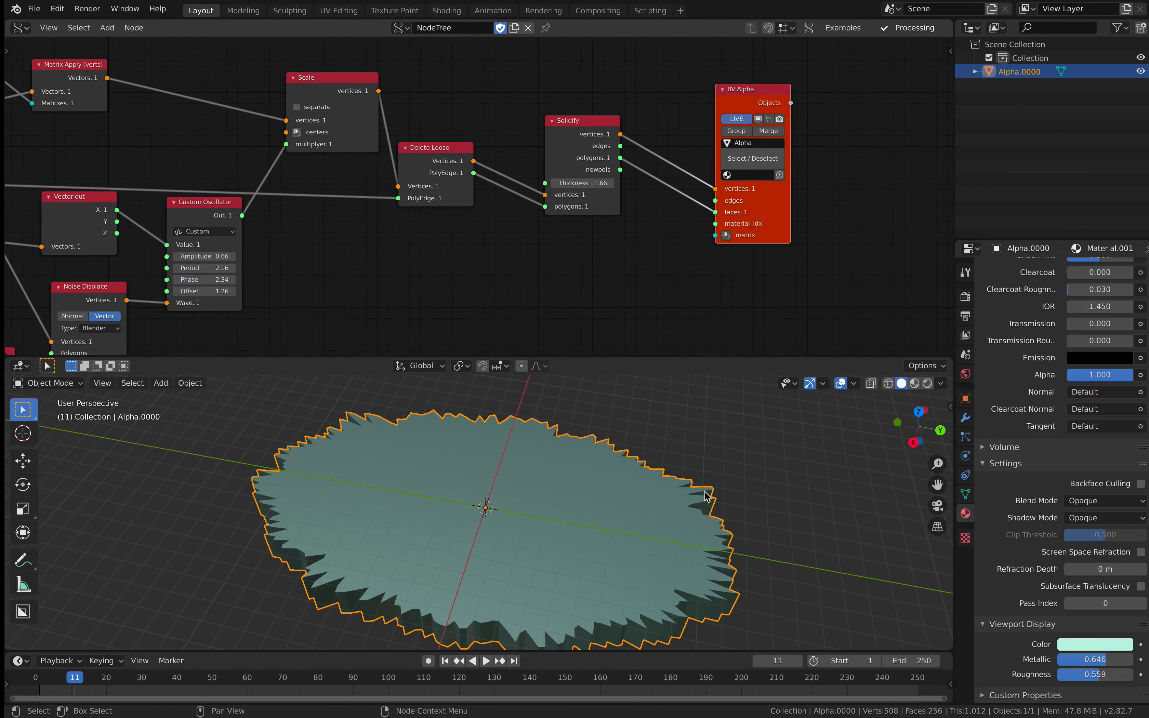
Step: Rename the Sverchok node tree to "Circle and Noise"
scroll(534, 257, "down", 3)
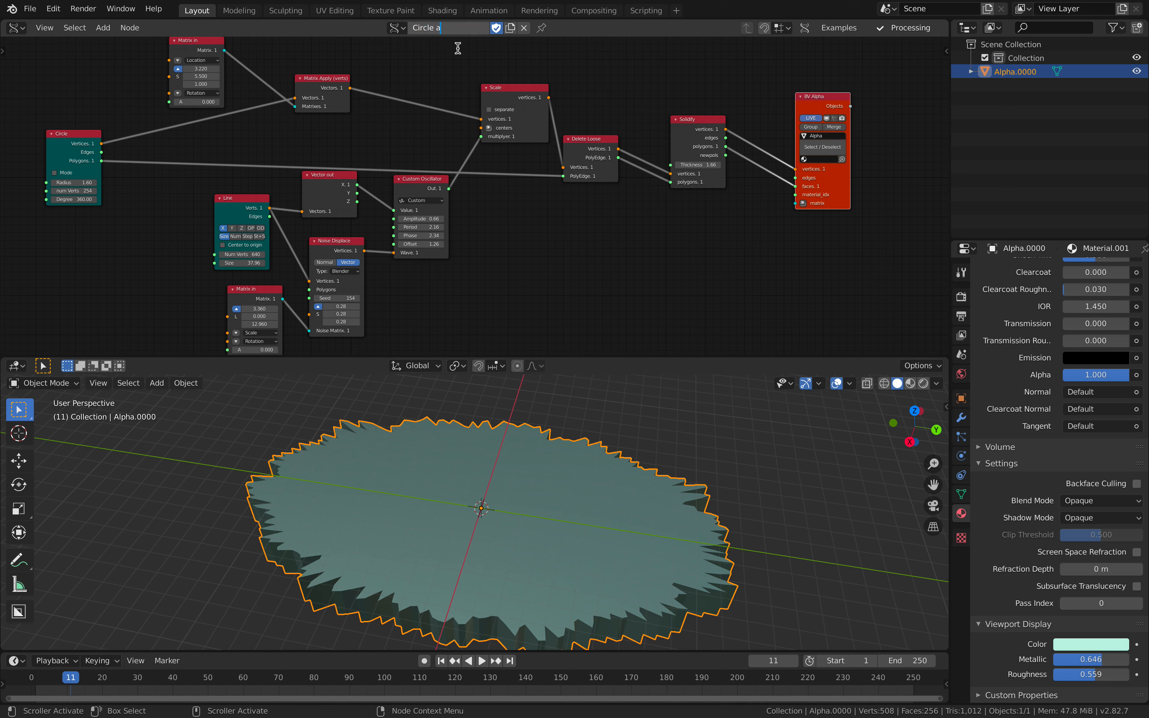
type("oise")
key("Return")
Step: Slightly rearrange the Scale, Custom Oscillator, Vector out and Circle nodes for a tidier layout
middle_click_drag(479, 522, 498, 518)
scroll(128, 181, "up", 1)
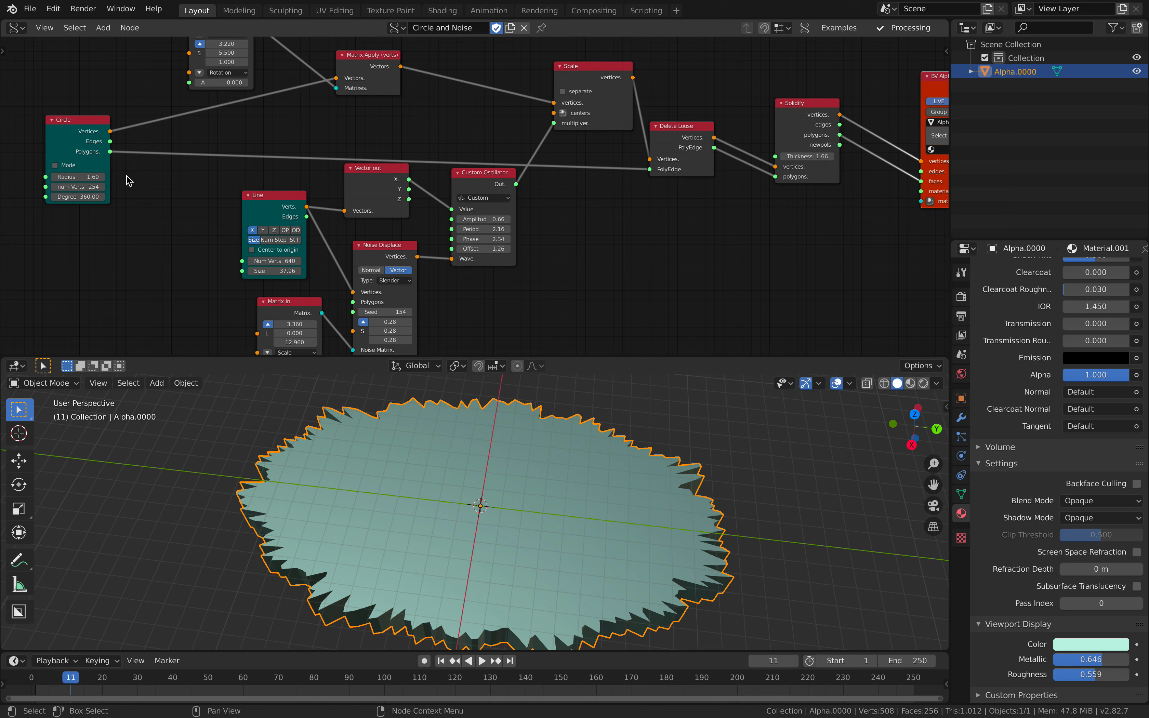
left_click_drag(605, 81, 609, 82)
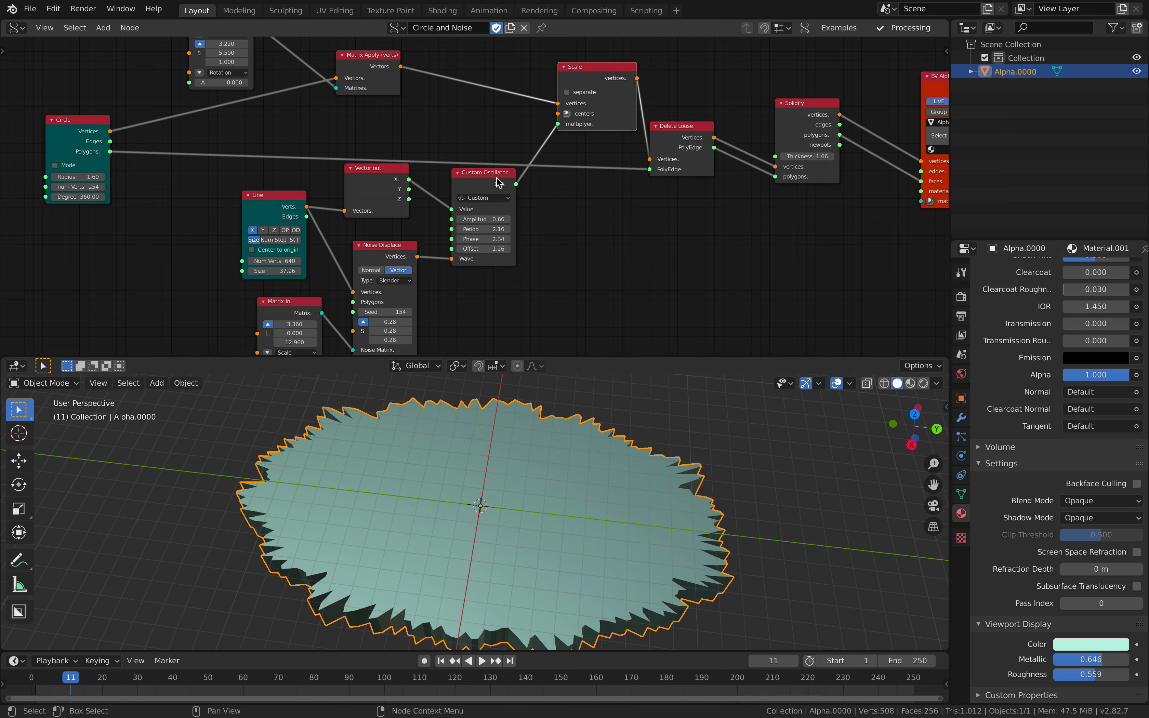
left_click_drag(495, 185, 497, 187)
left_click_drag(382, 177, 379, 181)
left_click_drag(104, 132, 216, 269)
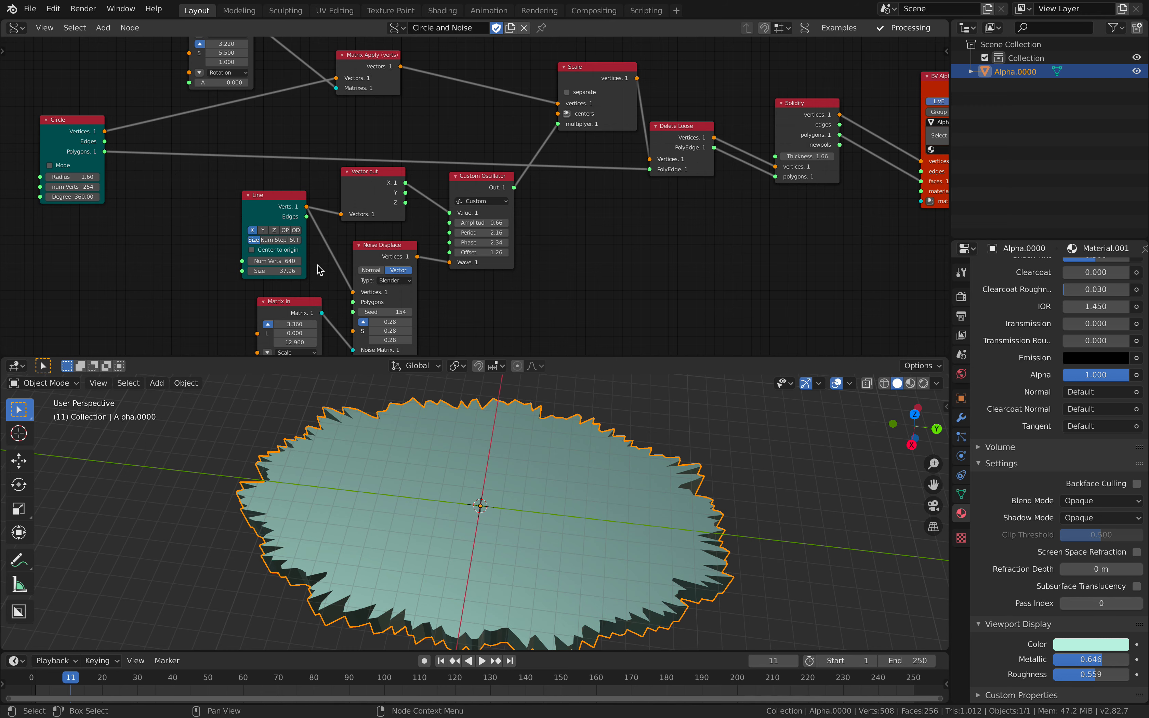
middle_click_drag(216, 268, 200, 257)
scroll(299, 220, "down", 2)
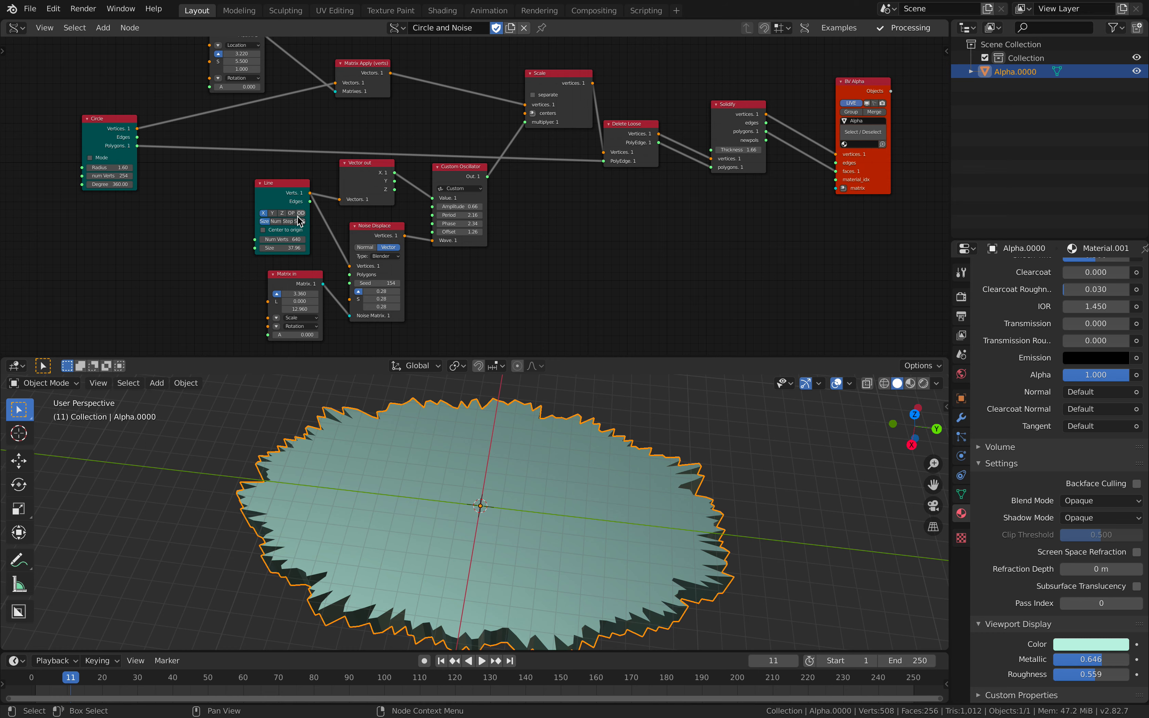
Step: Duplicate the Noise Displace node, feed it the Circle vertices, and connect its vertices and the Circle polygons to BV Alpha
key("shift+d")
left_click(717, 232)
scroll(684, 226, "up", 1)
left_click_drag(110, 123, 721, 267)
left_click_drag(865, 169, 810, 178)
left_click_drag(781, 236, 746, 208)
scroll(165, 162, "up", 1)
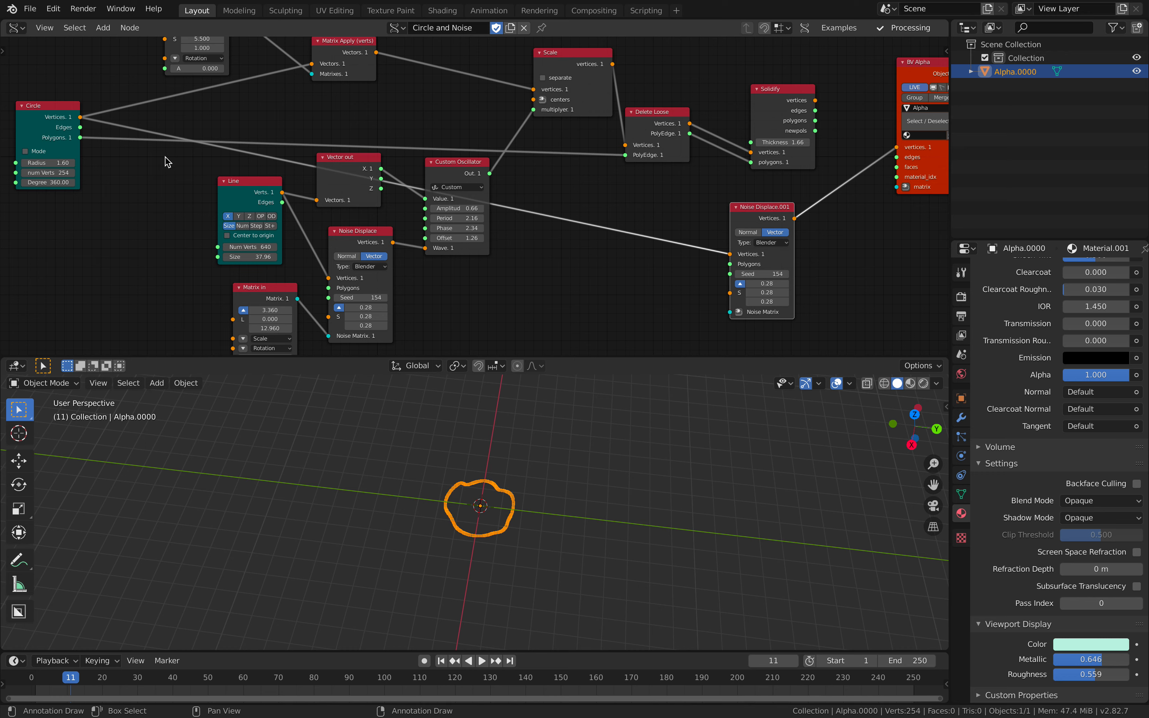
left_click_drag(81, 139, 896, 166)
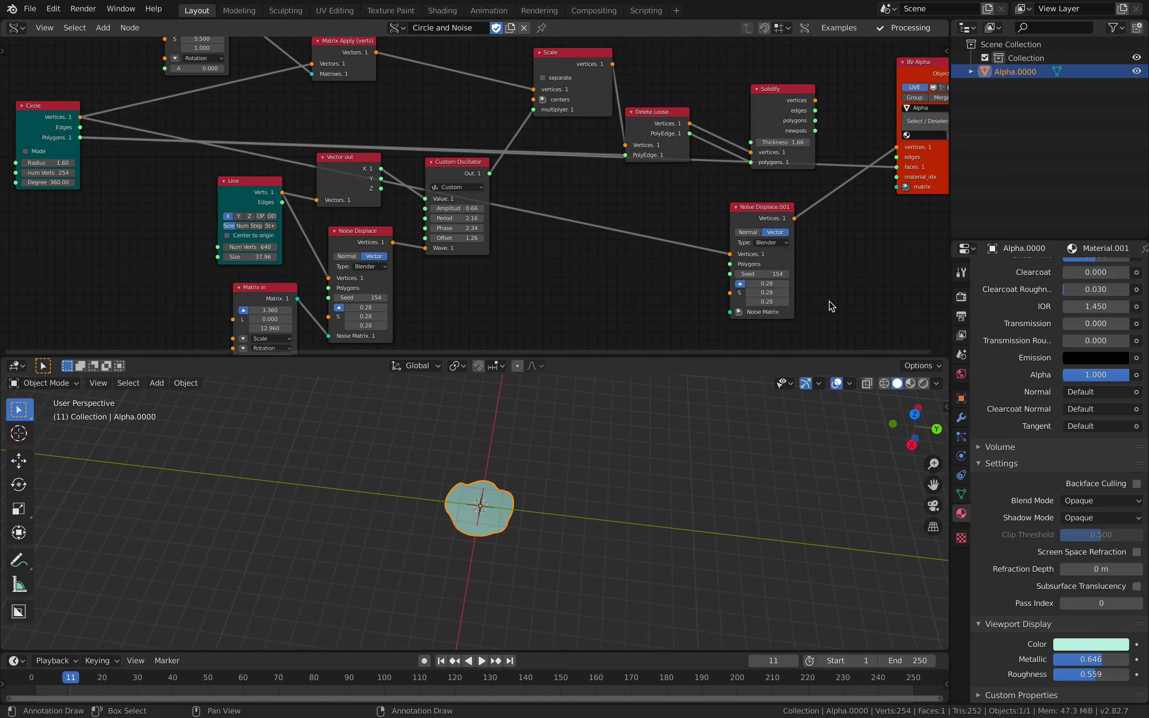
Step: Try a seed of 200 and scale values of 1.00, 0.04 and 0.28 on the duplicated Noise Displace node
scroll(733, 245, "up", 2)
scroll(733, 245, "up", 1)
left_click_drag(627, 242, 655, 243)
scroll(562, 486, "up", 4)
scroll(475, 190, "down", 3)
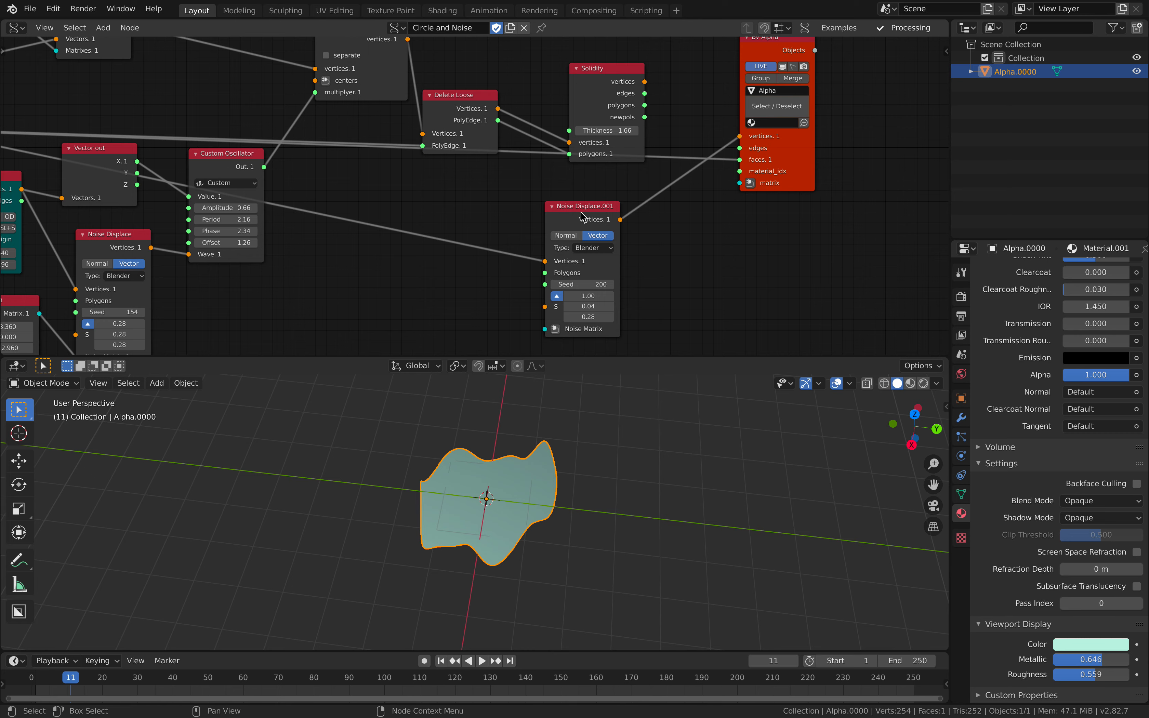
Step: Reconnect the Solidify vertices to BV Alpha in place of the duplicated Noise Displace node, and check the mesh in Edit Mode
left_click_drag(645, 82, 740, 136)
scroll(639, 415, "down", 3)
mouse_move(639, 415)
middle_mouse_down()
mouse_move(620, 456)
mouse_move(620, 402)
middle_mouse_up()
key("Tab")
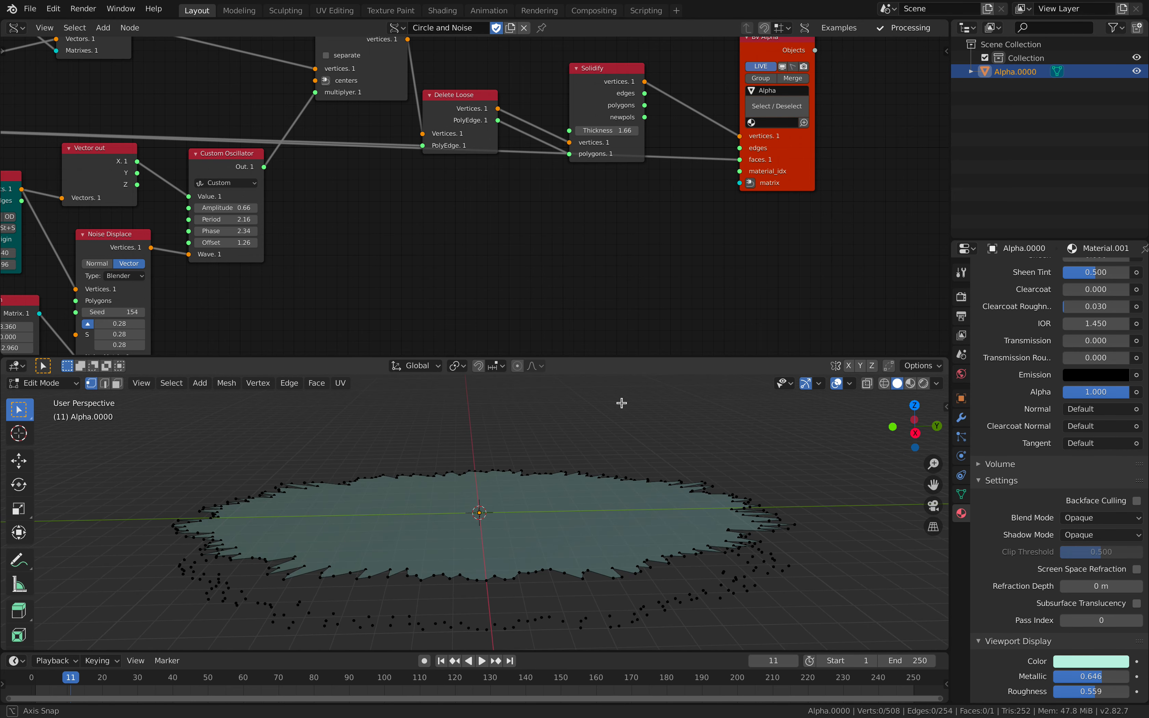
key("Tab")
middle_click_drag(613, 499, 633, 496)
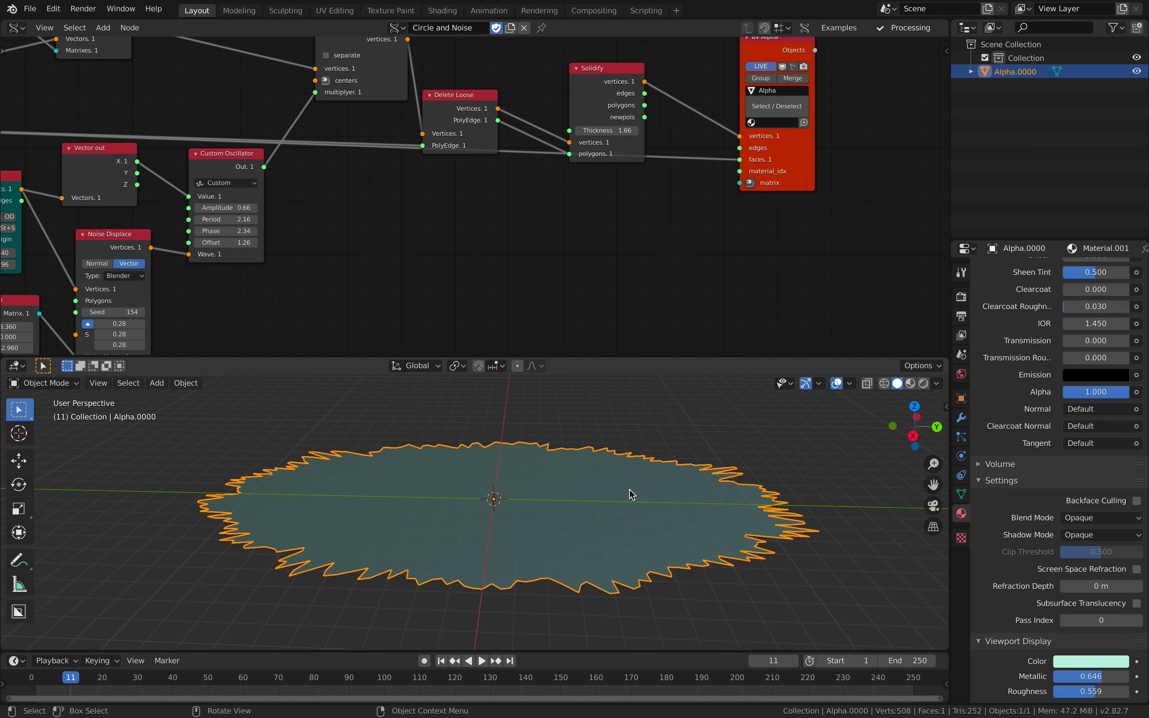
Step: Connect the Solidify polygons to BV Alpha's faces input and set the Solidify thickness to 2.14
left_click_drag(591, 90, 739, 160)
middle_click_drag(697, 483, 703, 456)
Step: Try a Bevel modifier on the disc with a 0.38 m width, first with 5 segments and with 1 segment
left_click(960, 417)
left_click(1021, 271)
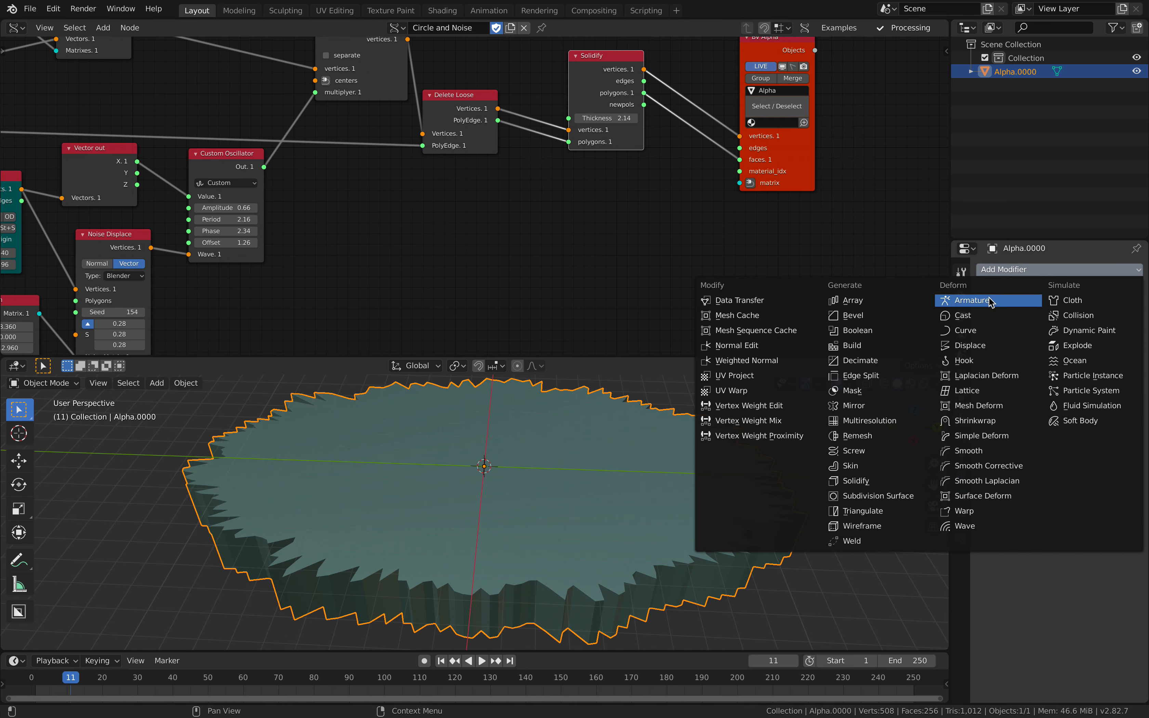
left_click(873, 316)
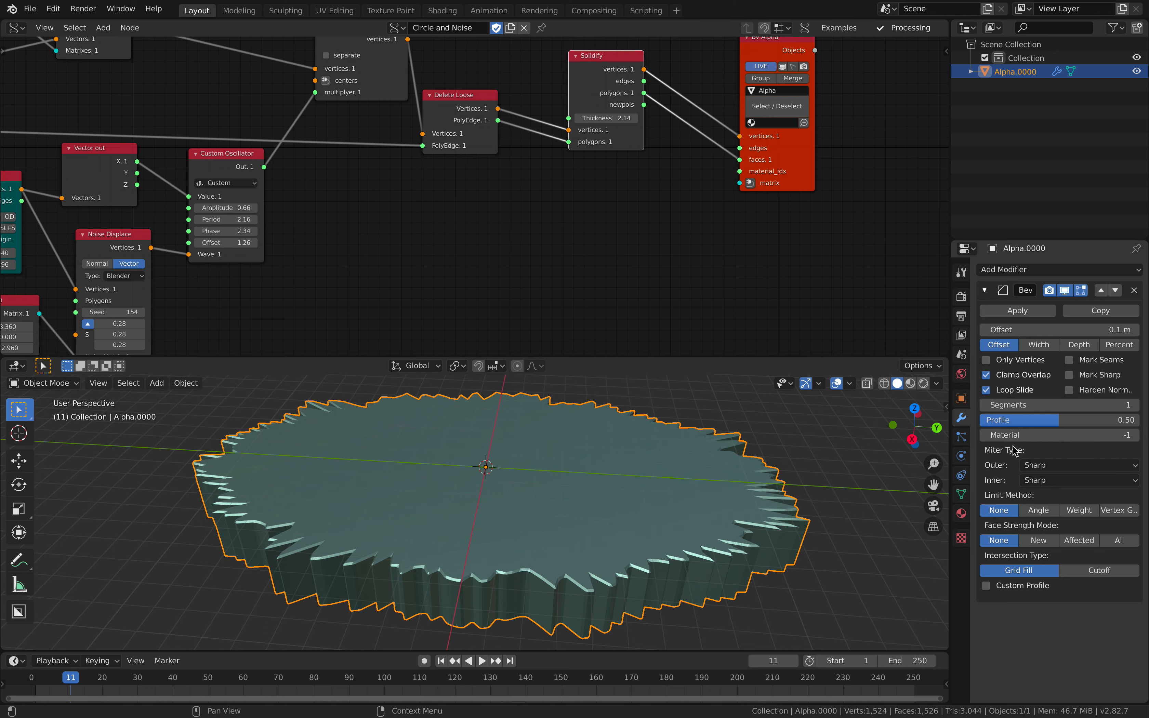
left_click_drag(1125, 402, 1139, 401)
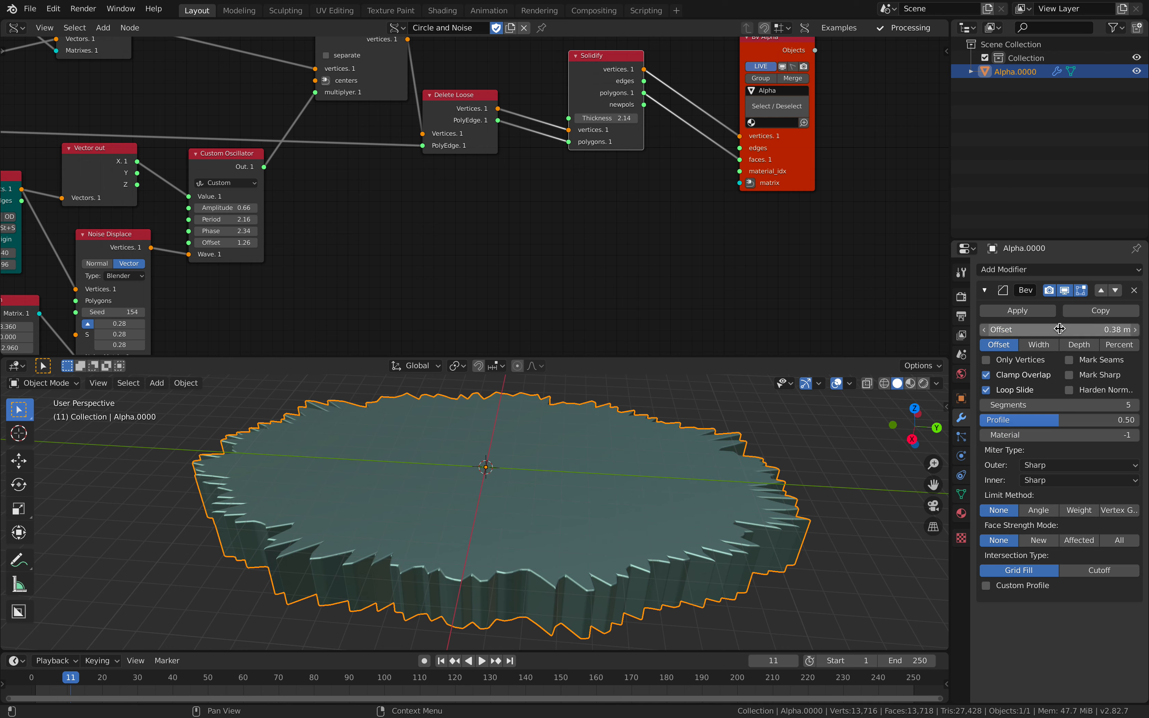
left_click(1048, 344)
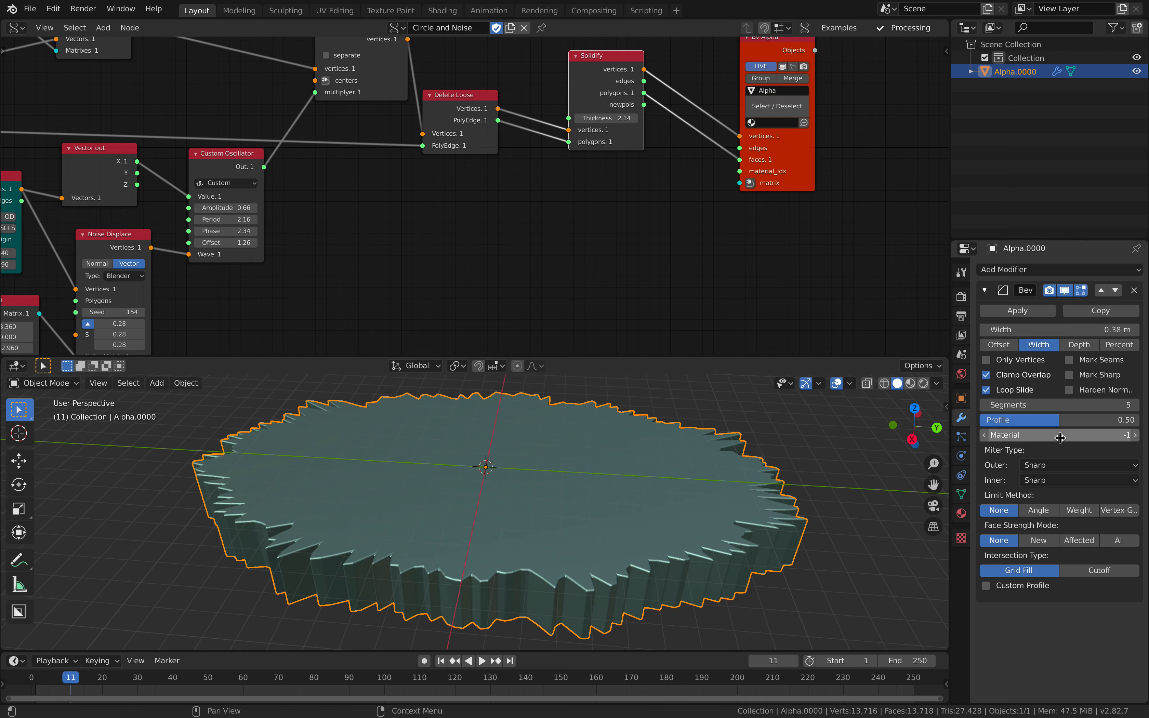
mouse_move(1081, 403)
left_mouse_down()
mouse_move(1102, 403)
mouse_move(1058, 405)
left_mouse_up()
Step: Move the BV Alpha node closer to Solidify and remove the Bevel modifier from the disc
left_click(829, 204)
left_click_drag(788, 175, 745, 197)
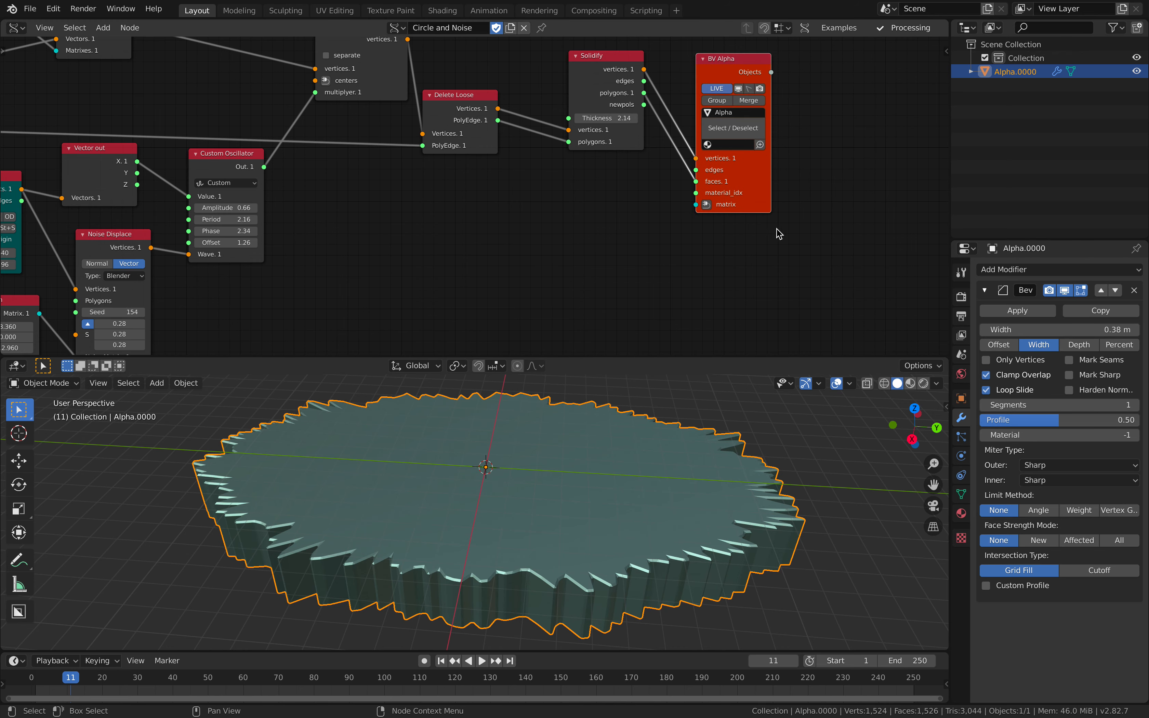
left_click(1134, 291)
middle_click_drag(689, 427, 584, 370)
middle_click_drag(539, 460, 564, 463)
key("Home")
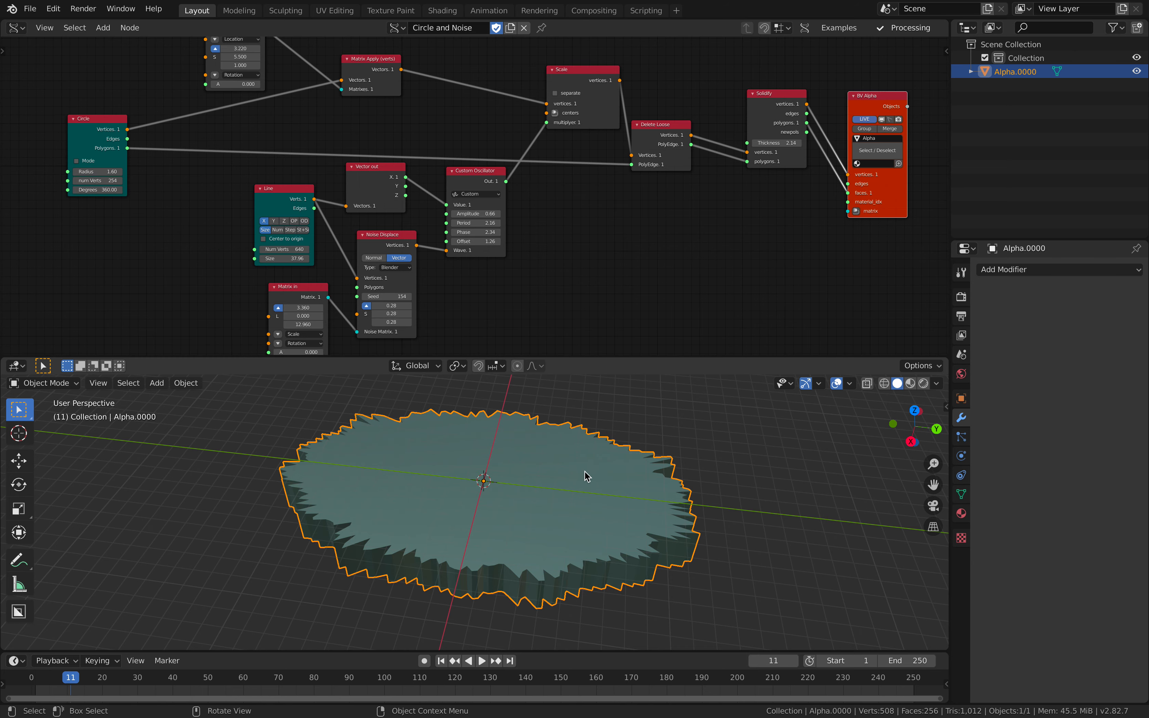
Step: In Edit Mode, select the edge loop around the disc's top face and bevel it
scroll(585, 477, "up", 6)
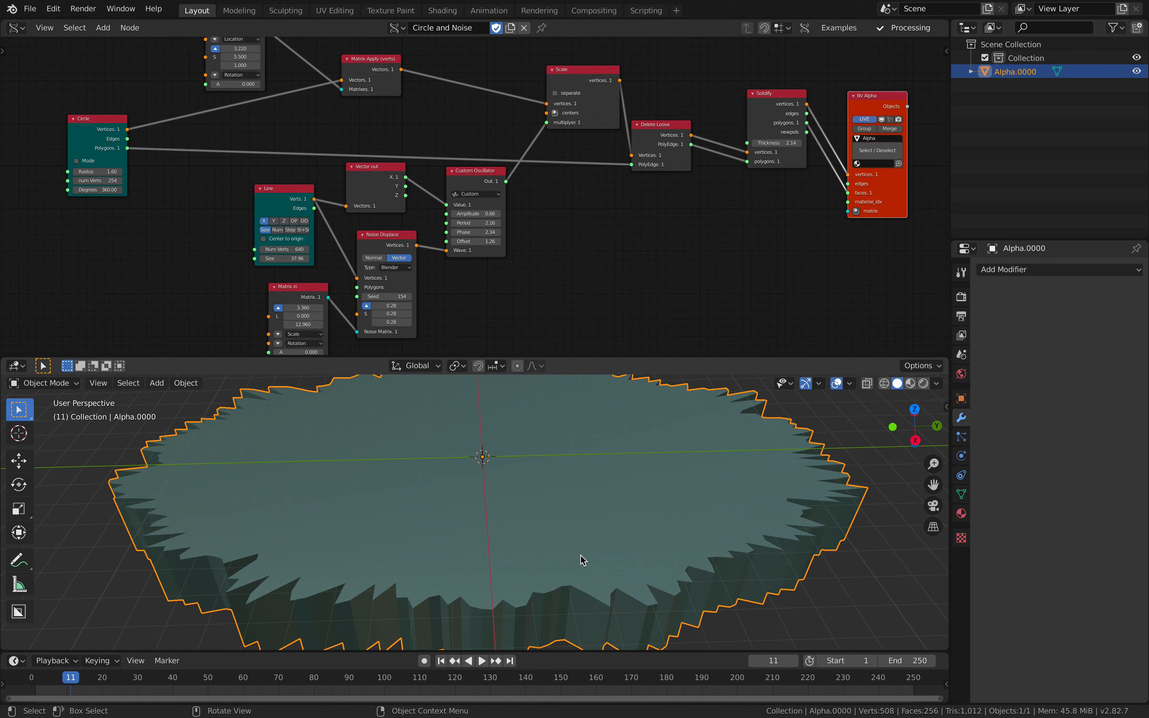
key("Tab")
middle_click_drag(610, 585, 587, 546)
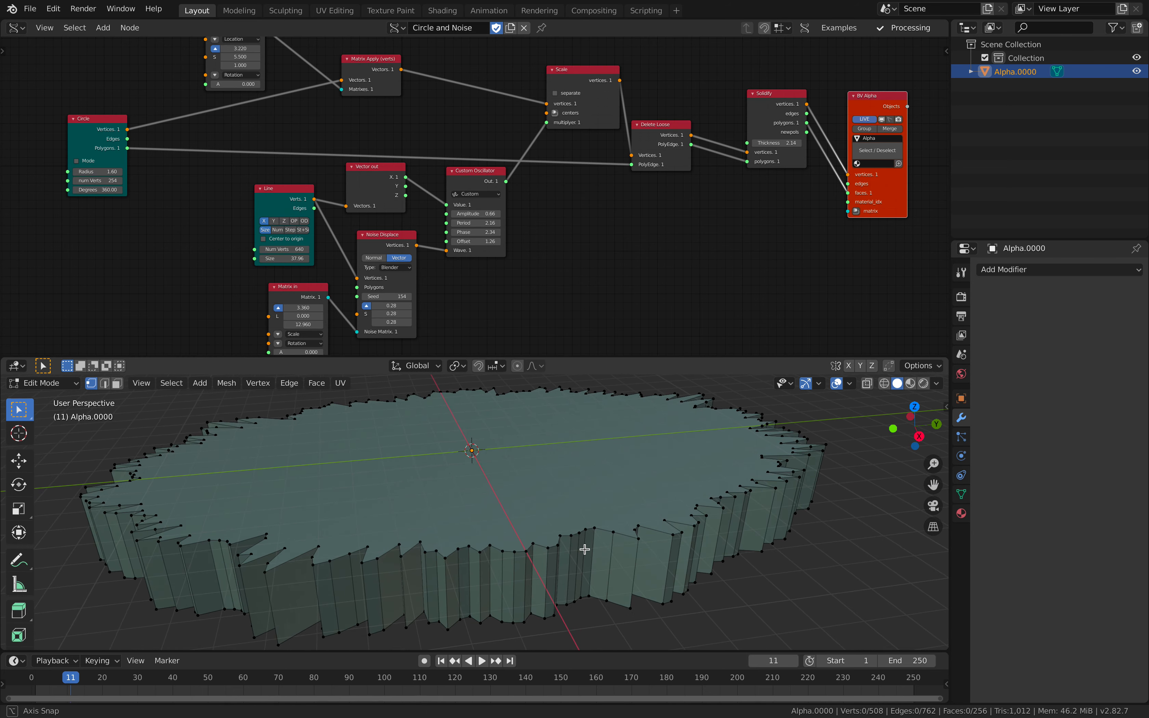
left_click(104, 384)
left_click(384, 552, "alt")
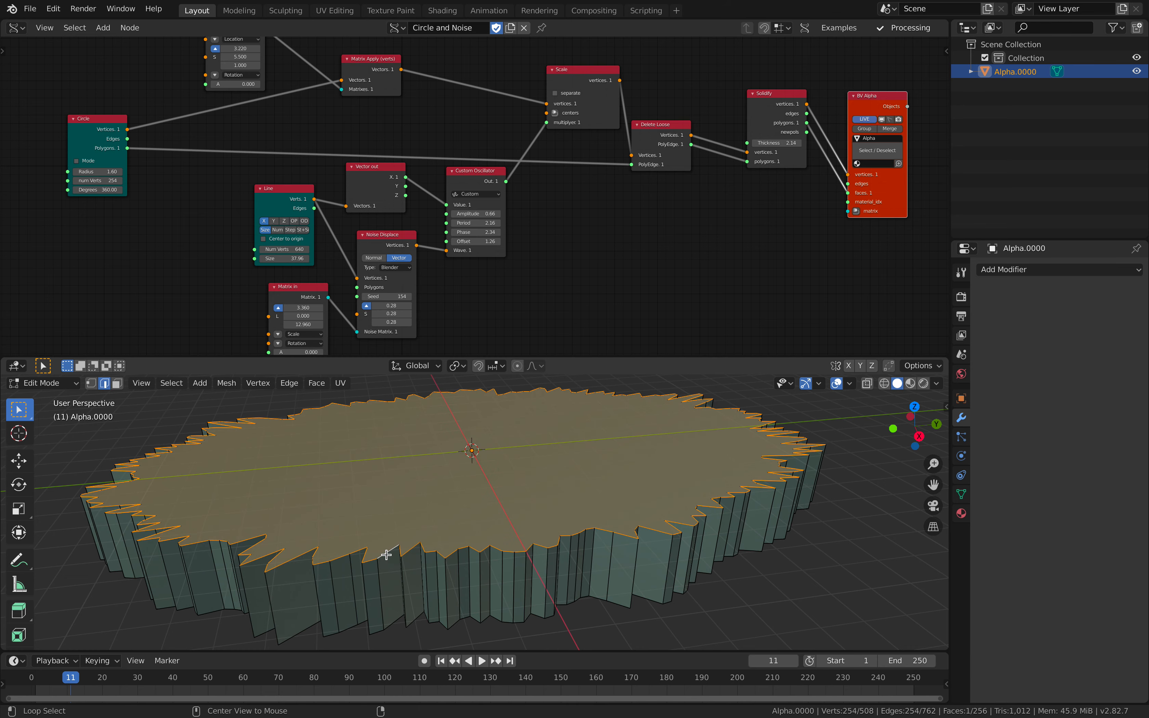
middle_click_drag(555, 452, 291, 545)
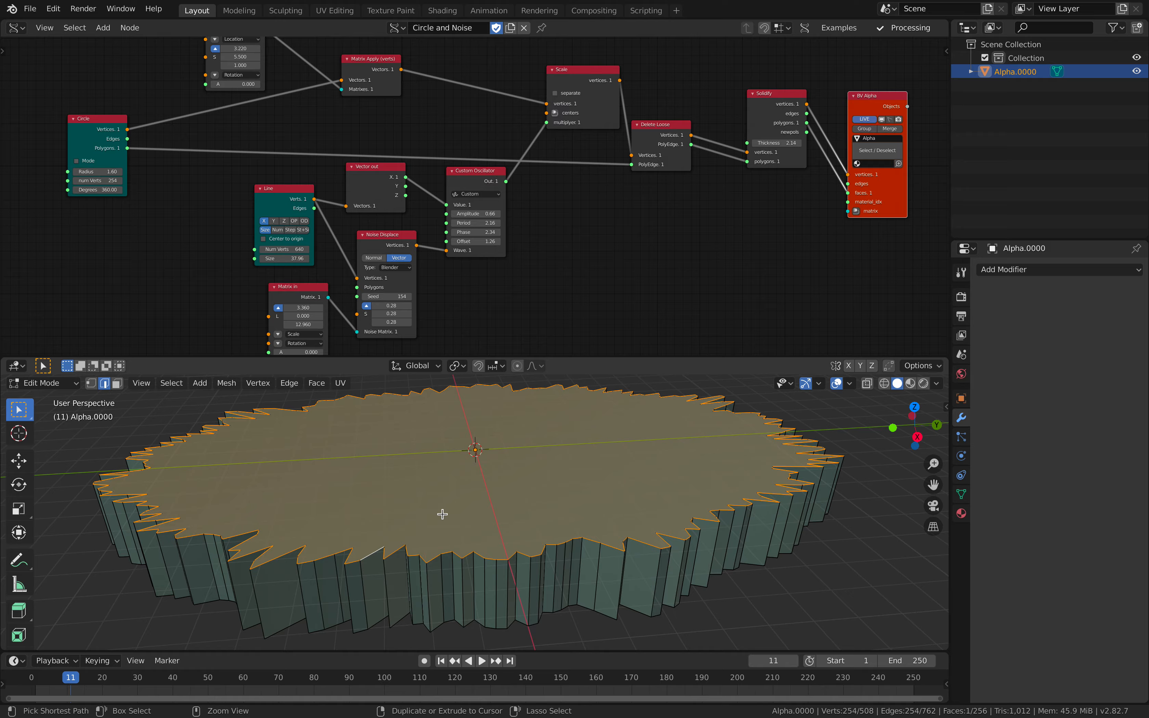
key("ctrl+b")
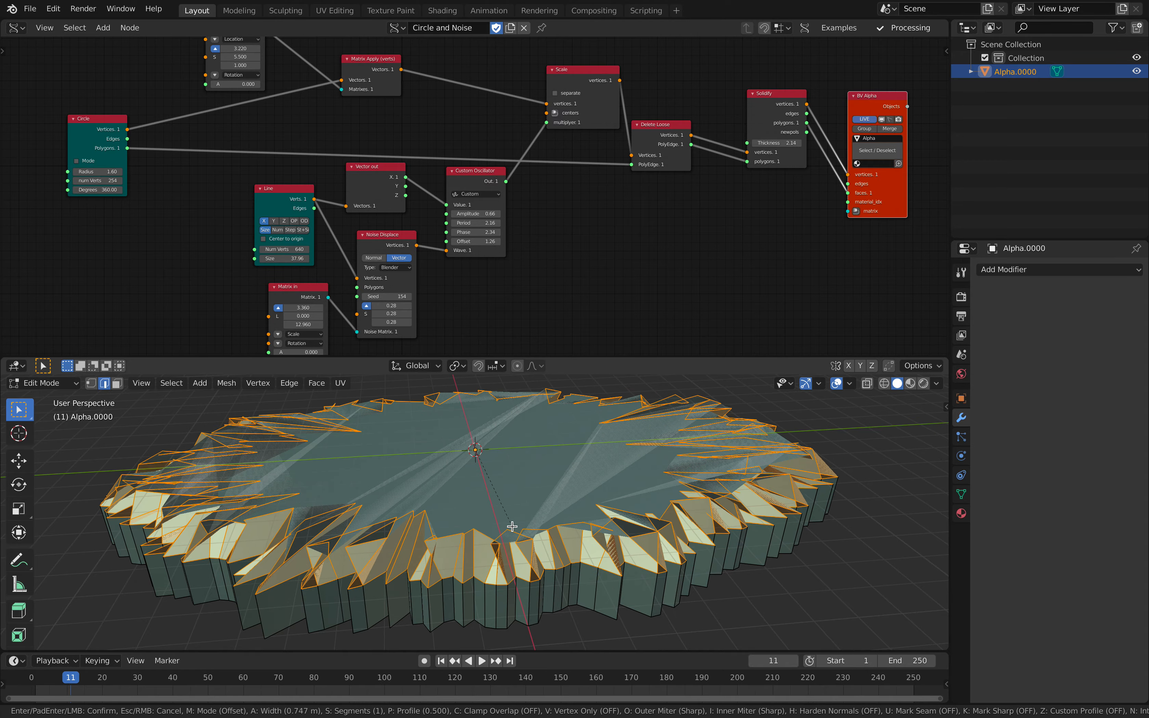